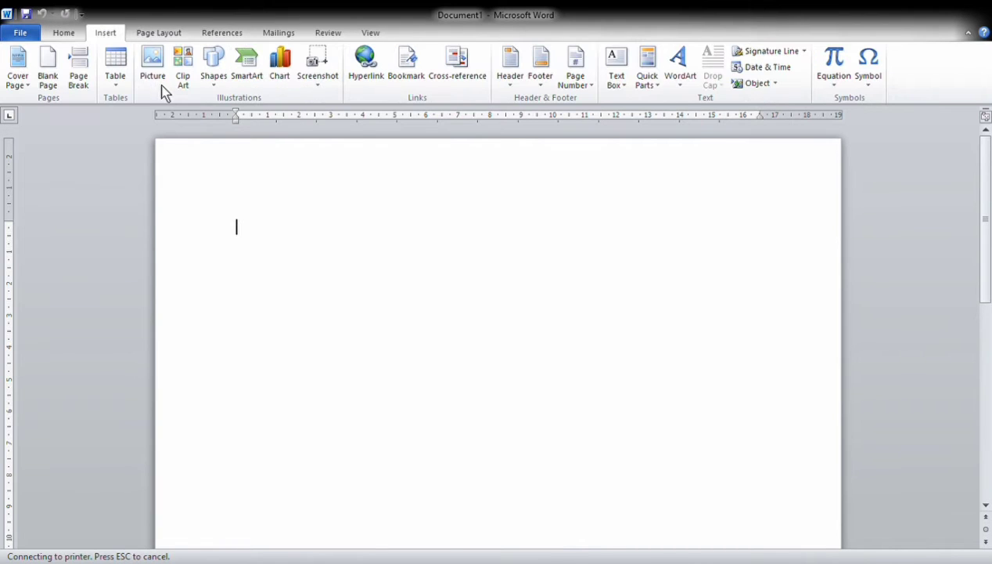
# Set the page to a 21 cm wide paper size with margins of 4 cm left, 3 cm top and 3 cm right
pyautogui.click(151, 35)
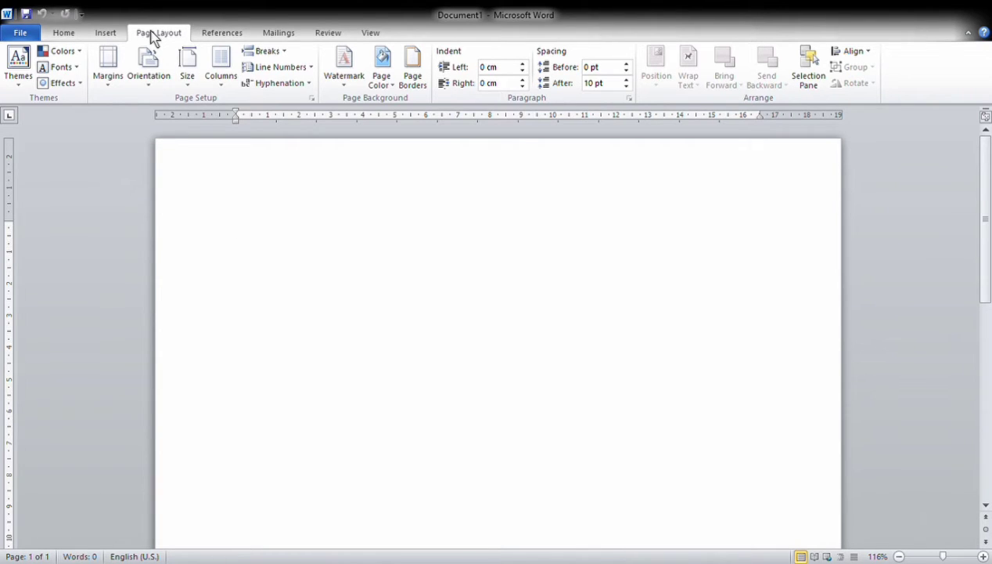
pyautogui.click(196, 72)
pyautogui.click(235, 145)
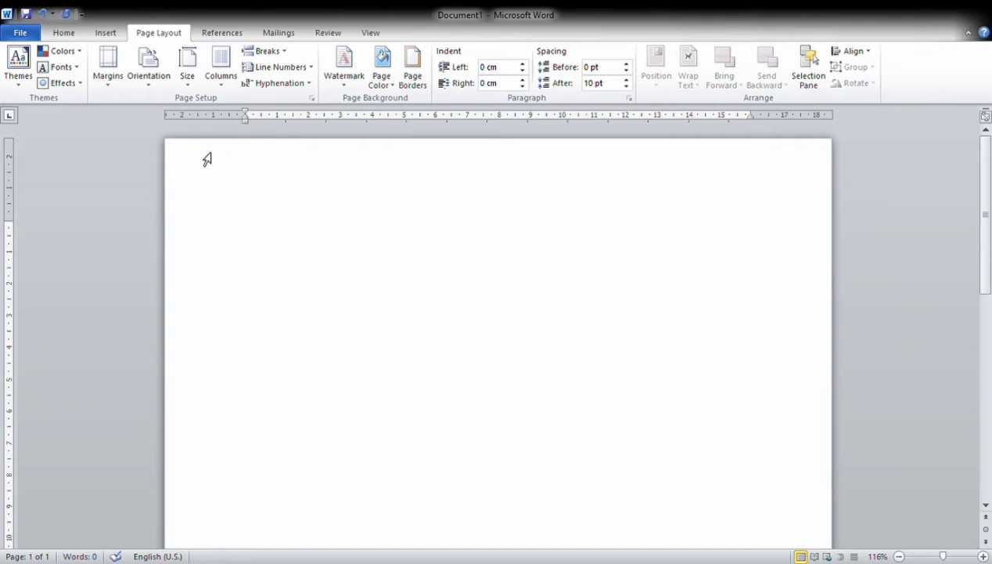
pyautogui.click(110, 74)
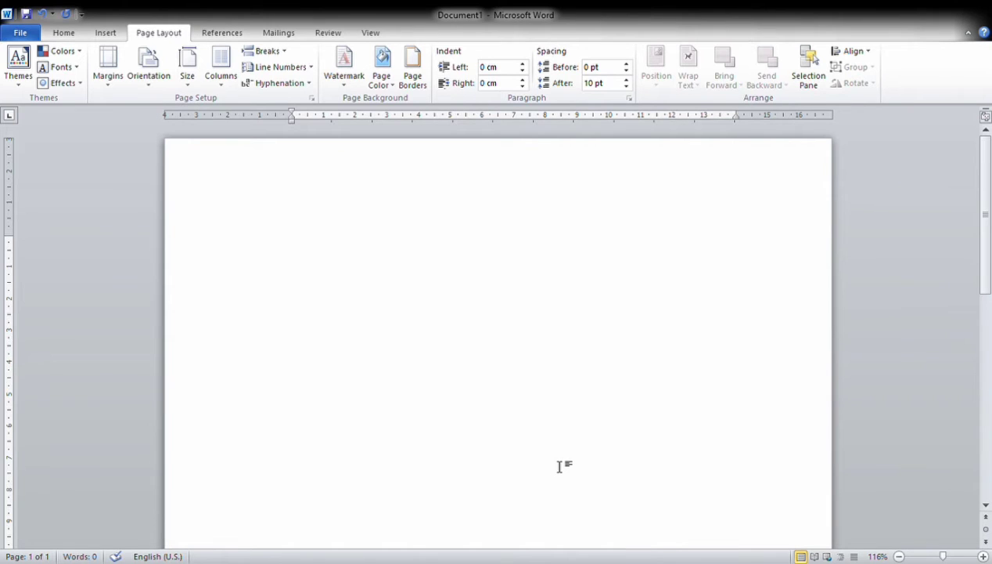
# Enter the first chapter title "BAB I PENDAHULUAN" on the first line of the document
pyautogui.click(70, 36)
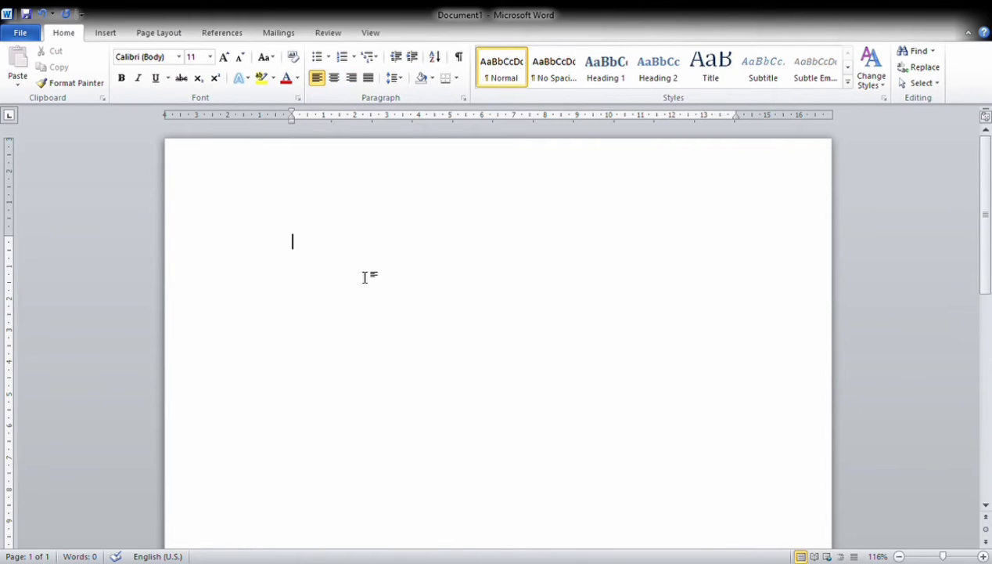
pyautogui.write('b')
pyautogui.press('BackSpace')
pyautogui.write('BAB 1')
pyautogui.press('BackSpace')
pyautogui.write('1')
pyautogui.press('BackSpace')
pyautogui.write('I')
pyautogui.write('PENDAH')
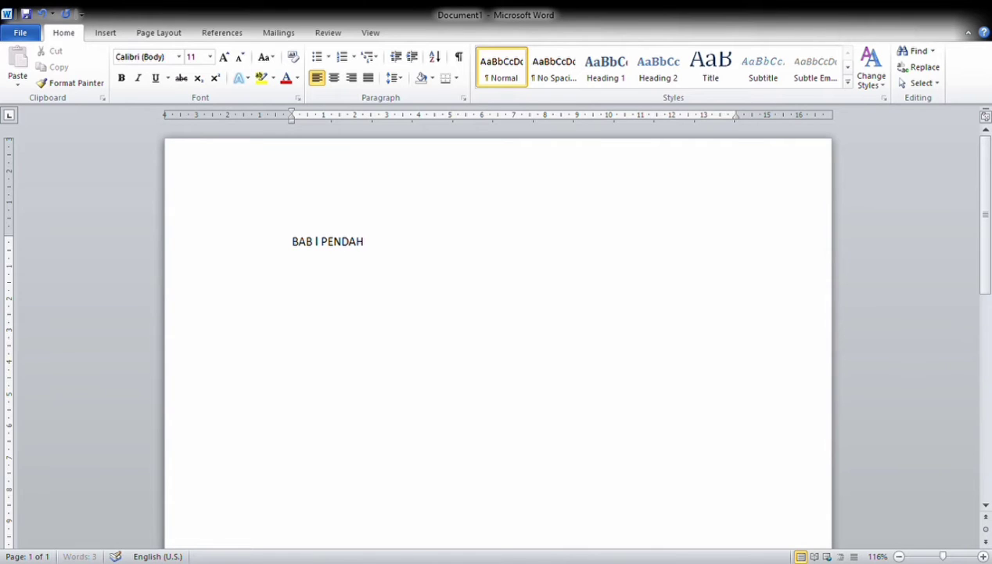
pyautogui.write('ULUAN ')
# Add the chapter titles "BAB II PEMBAHASAN" and "BAB III PENUTUP" on separate lines below the first chapter title
pyautogui.write('BAB')
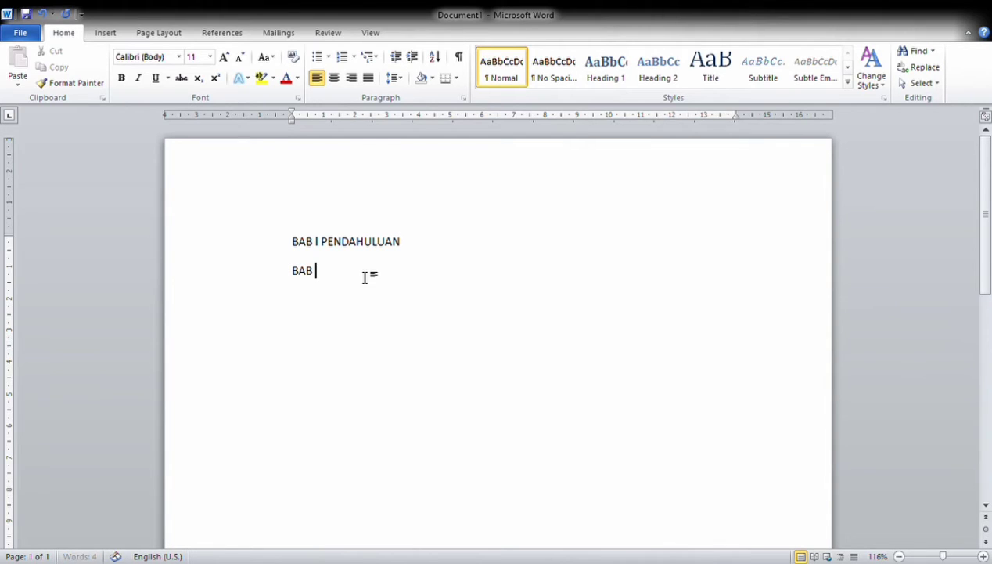
pyautogui.write(' II PEM')
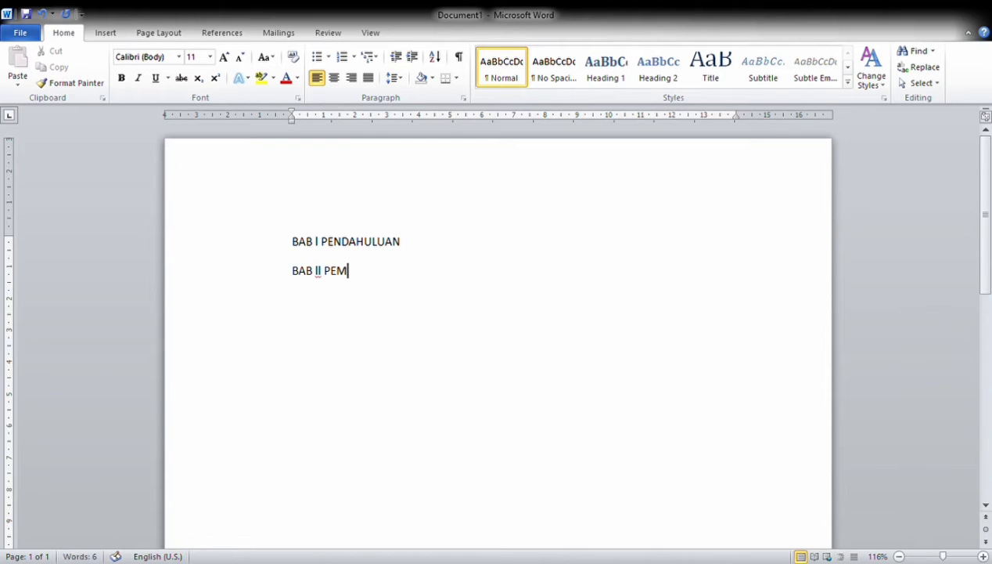
pyautogui.write('BAHASAN B')
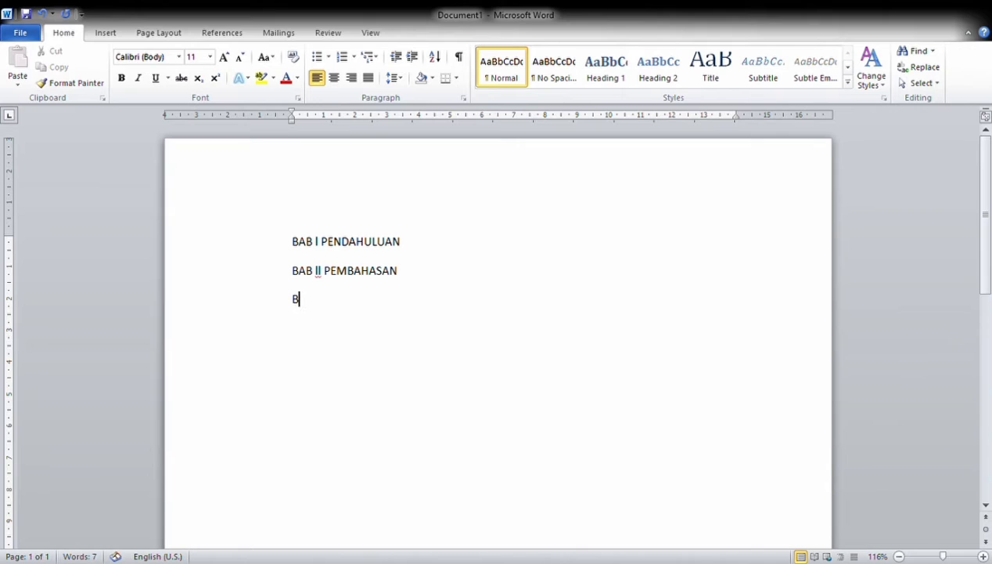
pyautogui.write('AB III PENUTUP')
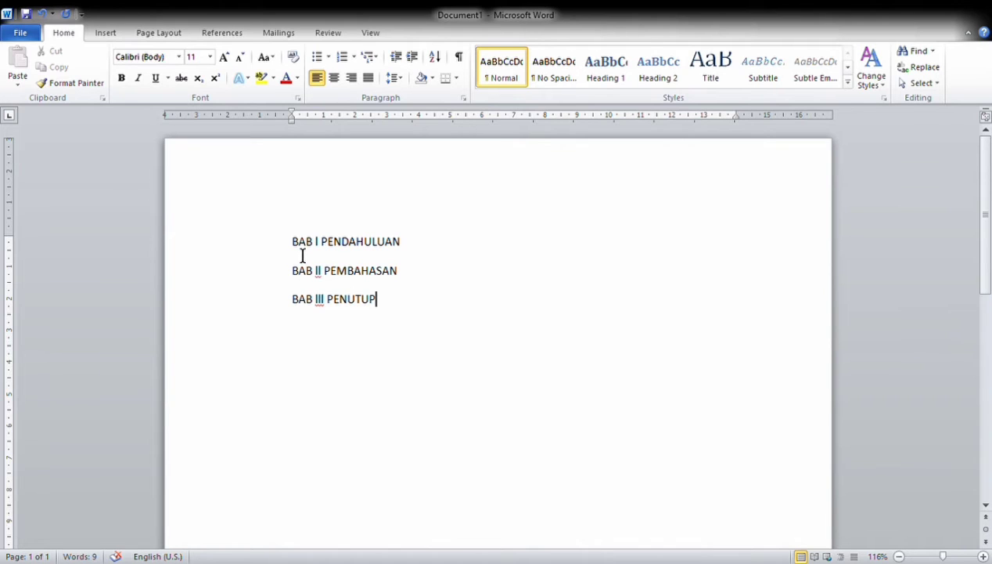
# Insert the subchapter lines "Latar Belakang", "Tujuan" and "Manfaat" beneath BAB I PENDAHULUAN
pyautogui.click(410, 249)
pyautogui.press('Return')
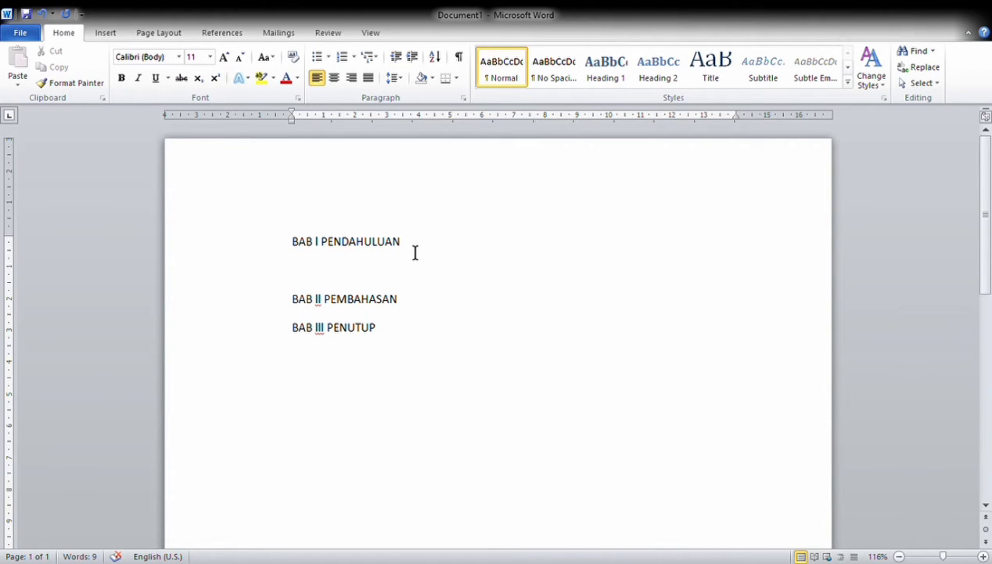
pyautogui.write('latar')
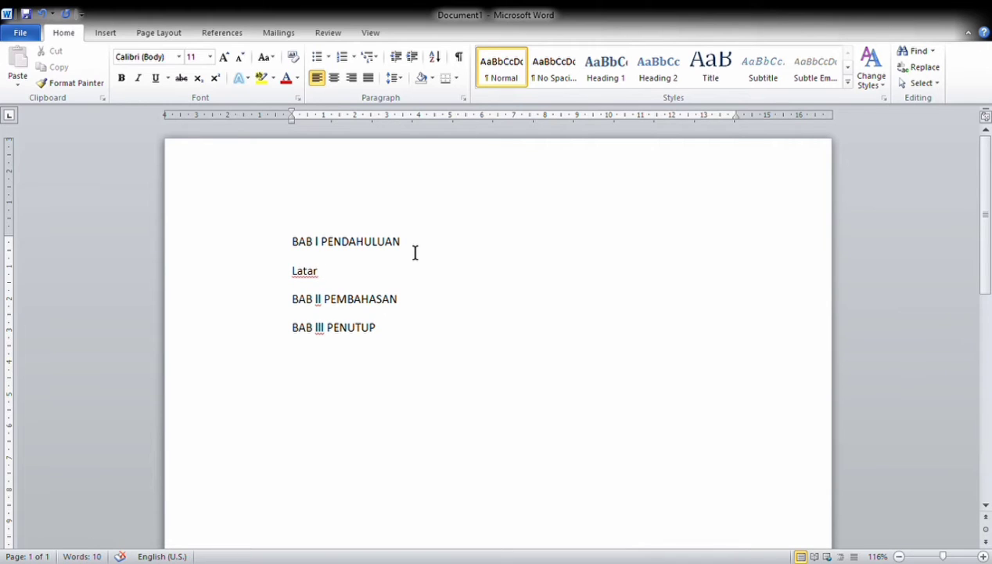
pyautogui.write(' Belakang')
pyautogui.press('Return')
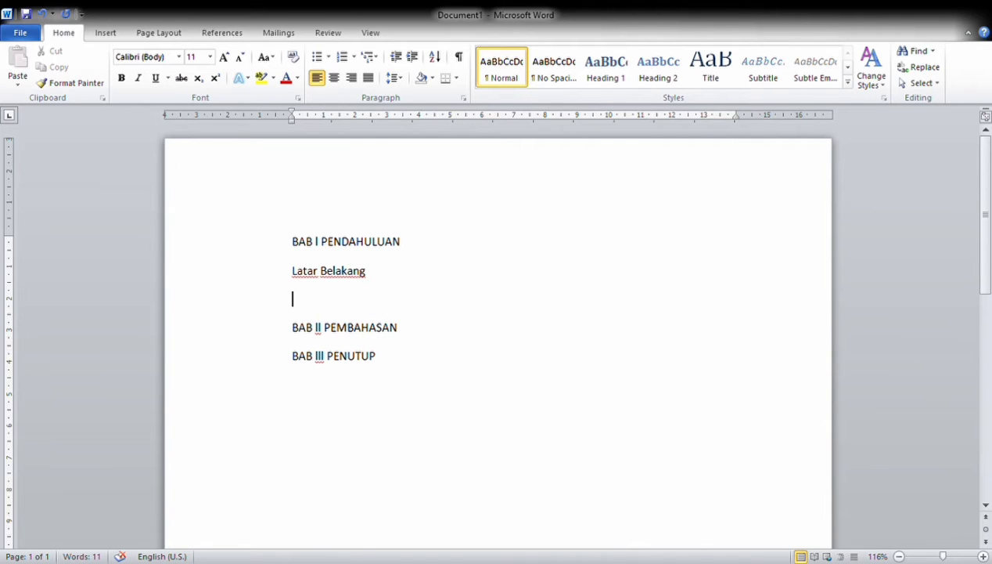
pyautogui.write('Tujuan')
pyautogui.press('Return')
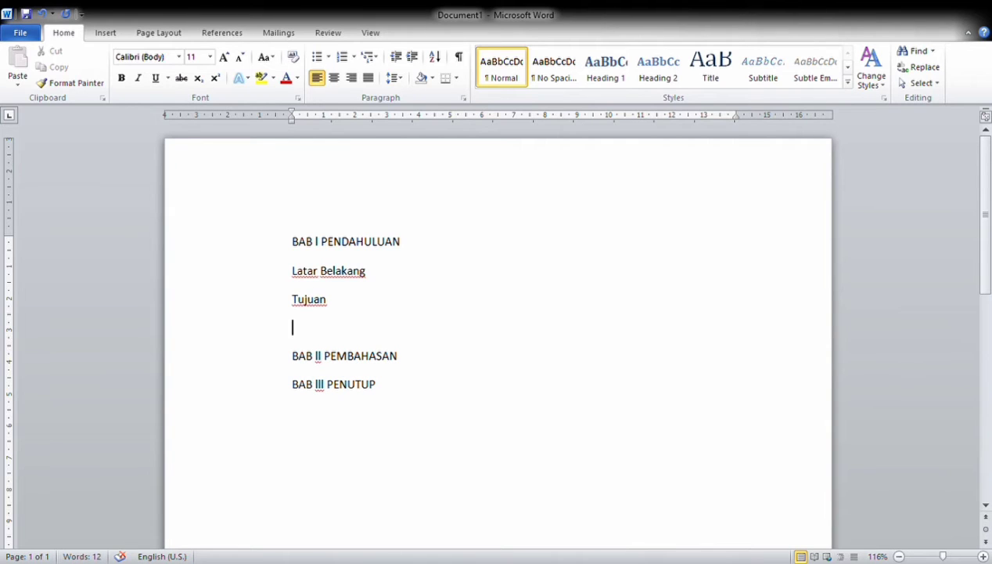
pyautogui.write('manfaat')
# Insert the subchapter lines "Pengerian", "Pembahasan pertama" and "Pembahasan kedua" beneath BAB II PEMBAHASAN
pyautogui.press('Down')
pyautogui.press('End')
pyautogui.press('Return')
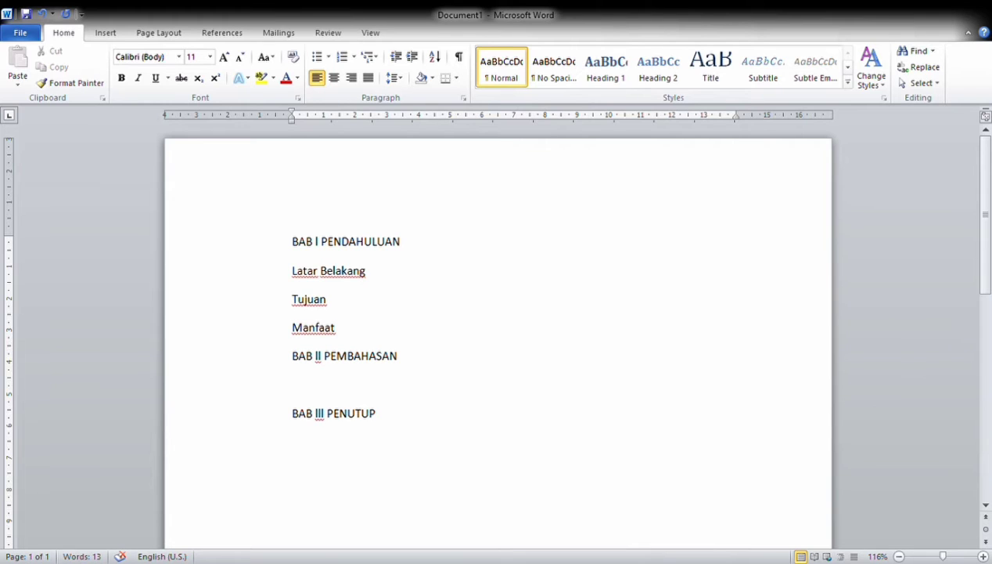
pyautogui.write('pengerian')
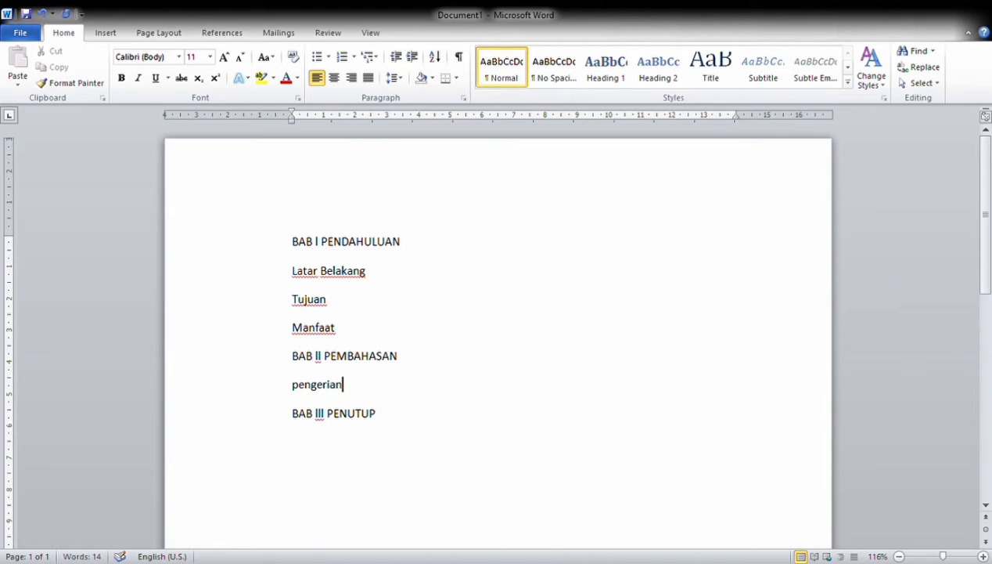
pyautogui.press('Return')
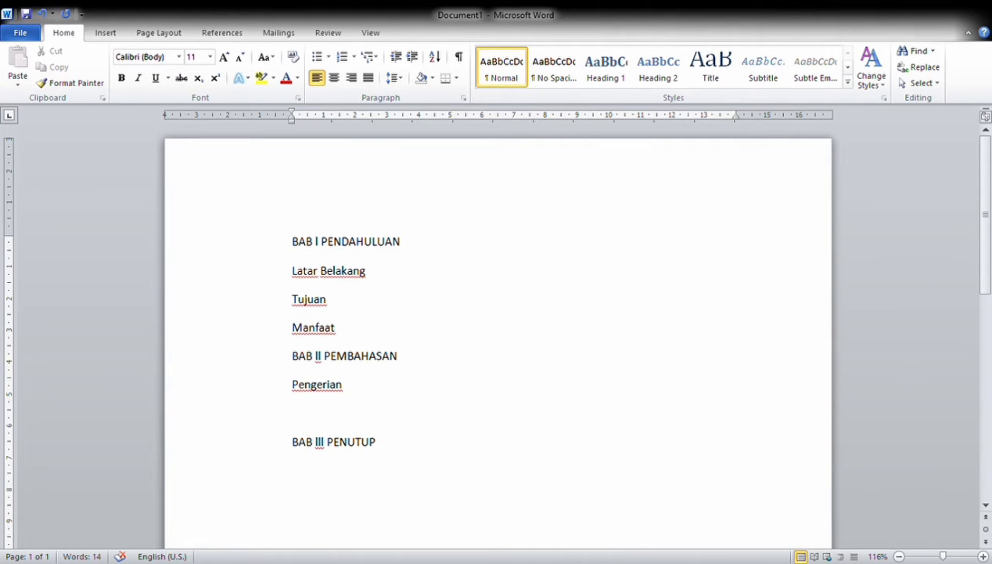
pyautogui.write('pembahasan')
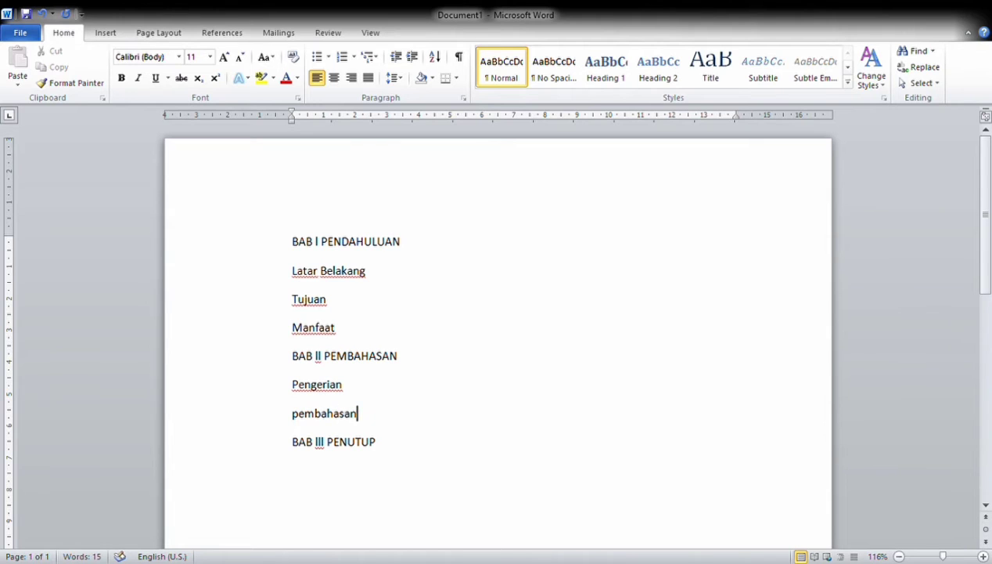
pyautogui.write(' pertama')
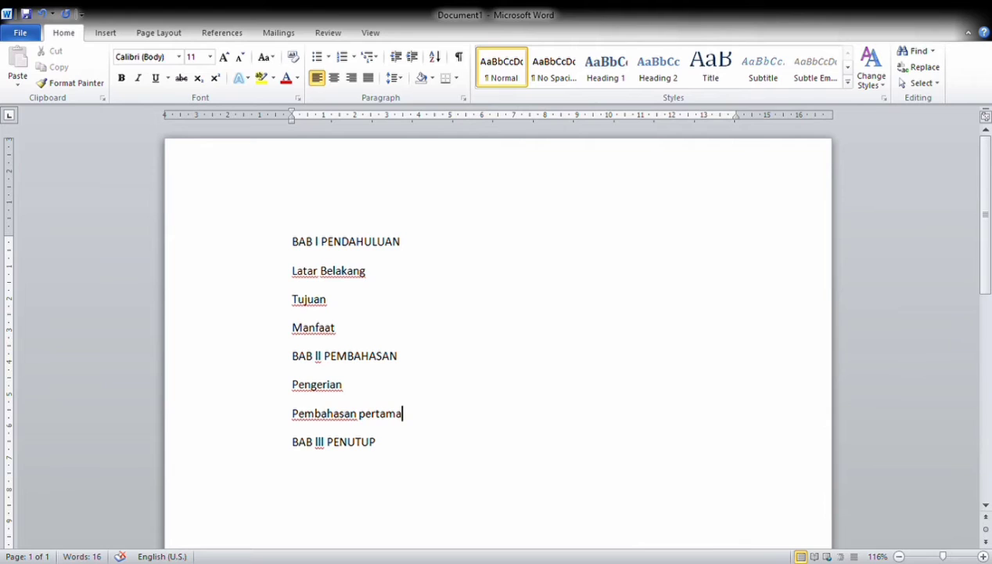
pyautogui.press('Return')
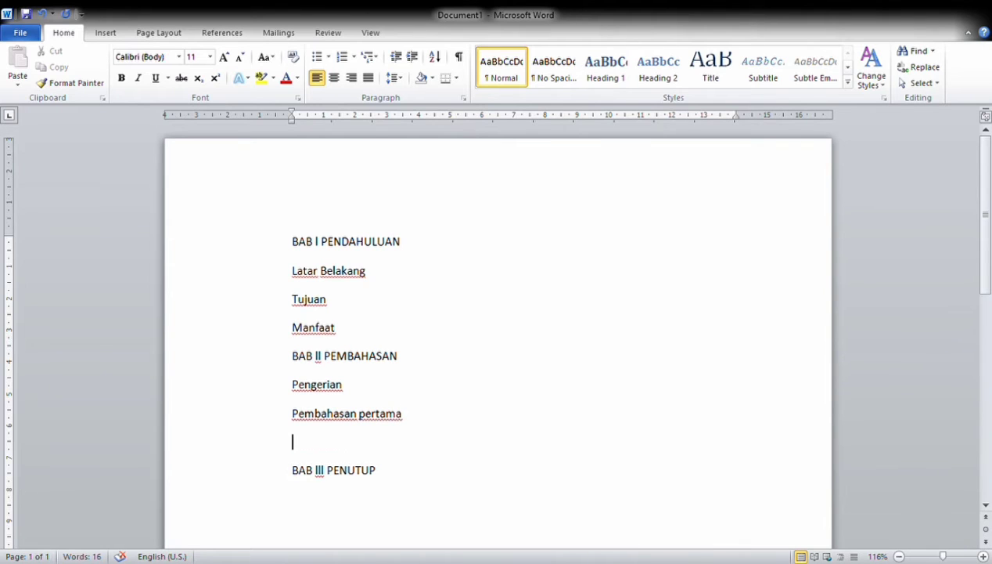
pyautogui.write('pemba')
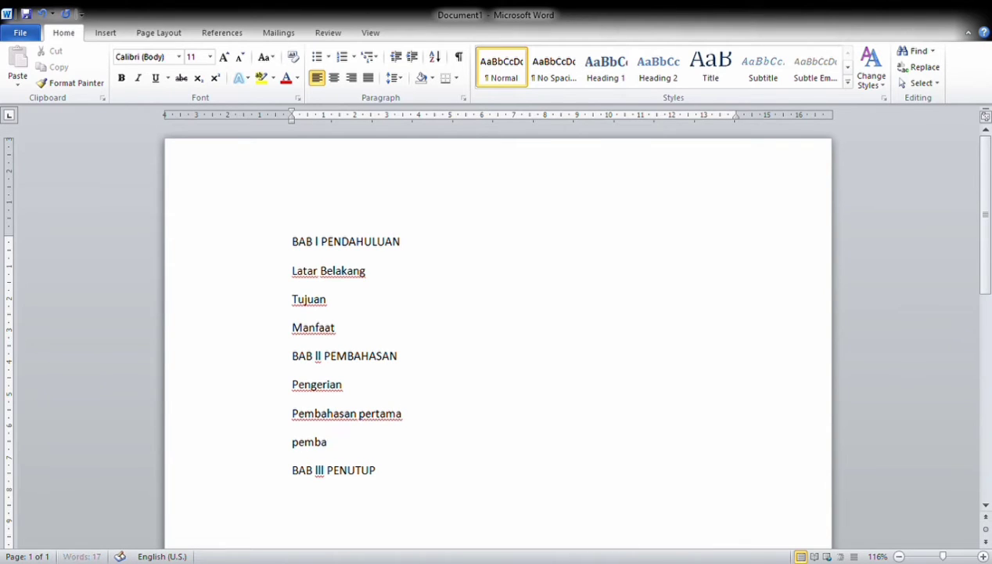
pyautogui.write('hasan kedua')
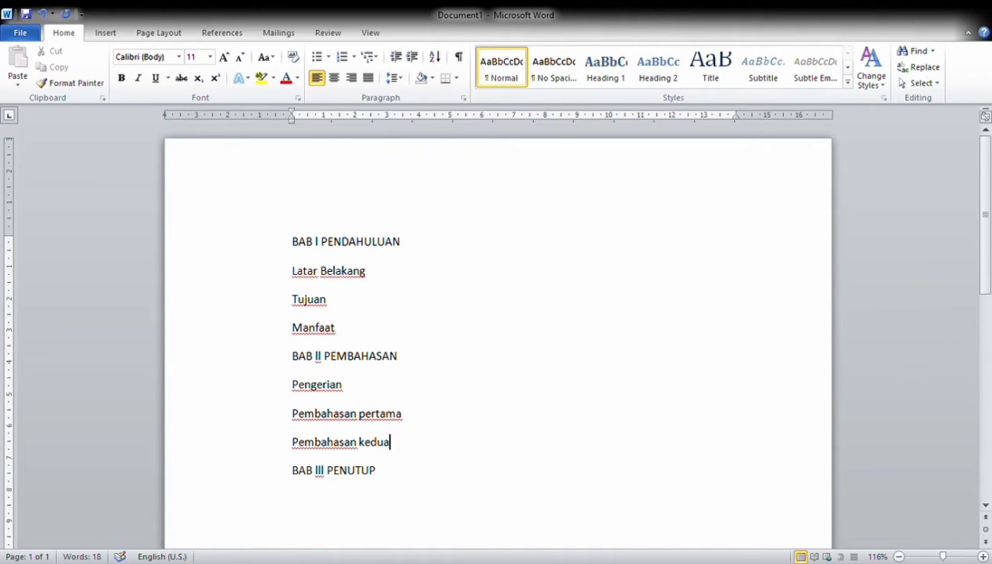
# Add the subchapter lines "Kesimpulan" and "Kritis dan Saran" beneath BAB III PENUTUP
pyautogui.click(394, 489)
pyautogui.press('Return')
pyautogui.write('kesimpu')
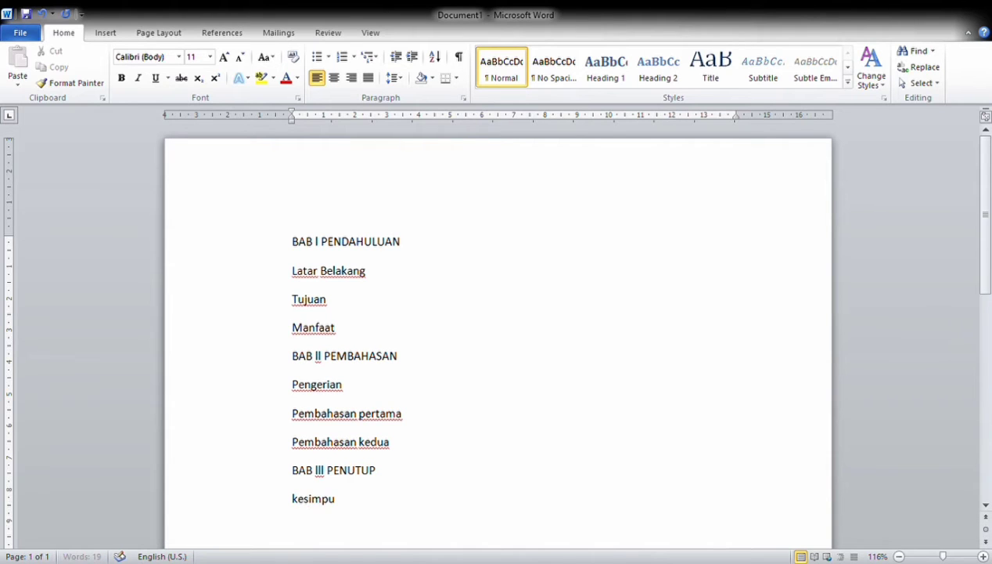
pyautogui.write('lan')
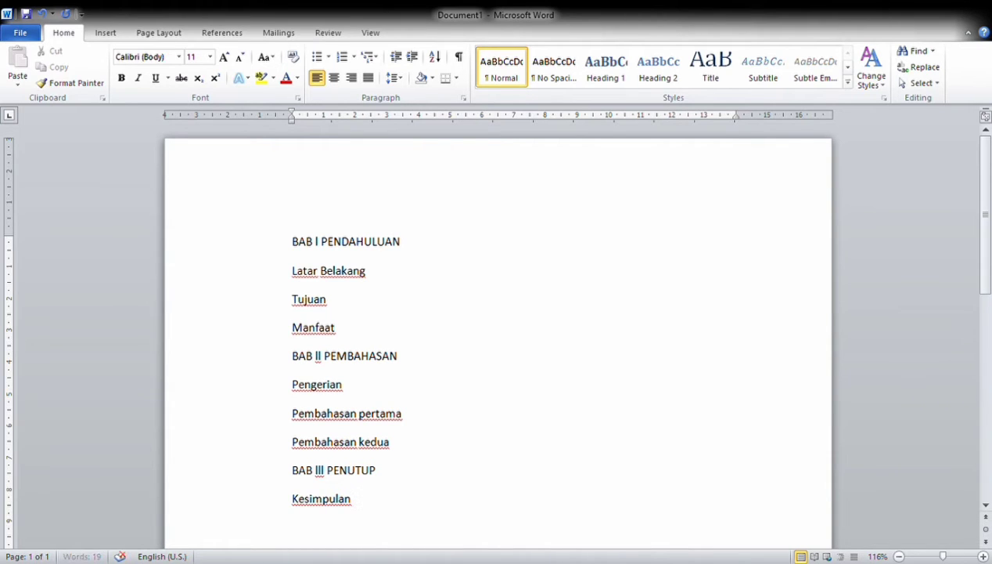
pyautogui.press('Return')
pyautogui.write('Kritis dan Saran')
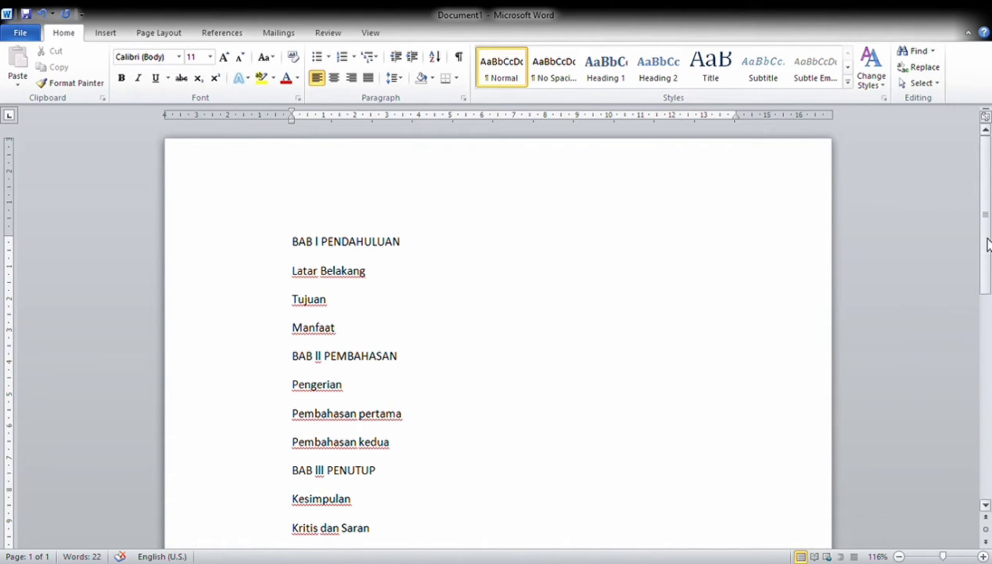
# Apply the Heading 1 style to the three chapter titles BAB I PENDAHULUAN, BAB II PEMBAHASAN and BAB III PENUTUP
pyautogui.moveTo(989, 244); pyautogui.dragTo(989, 256)
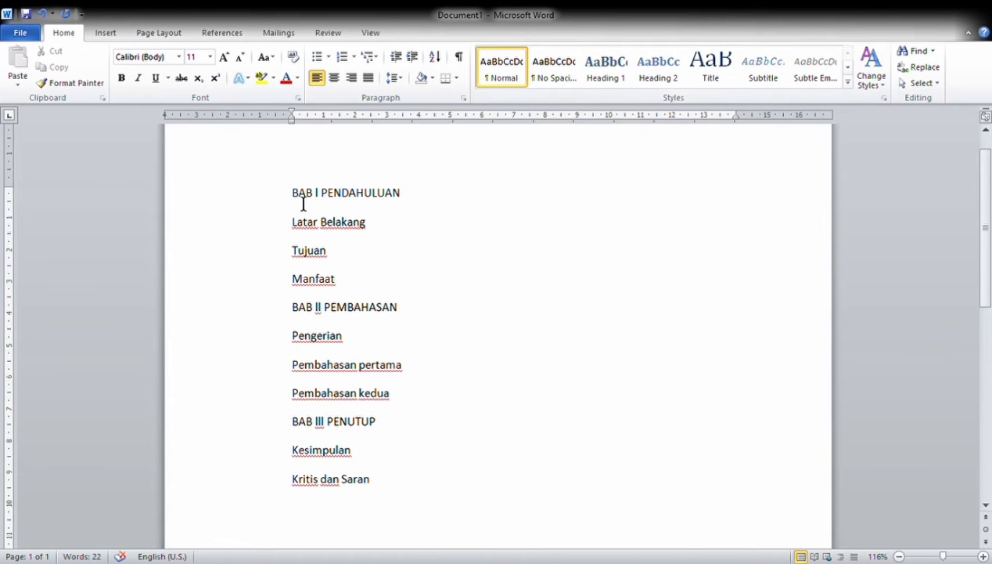
pyautogui.moveTo(301, 204); pyautogui.dragTo(395, 204)
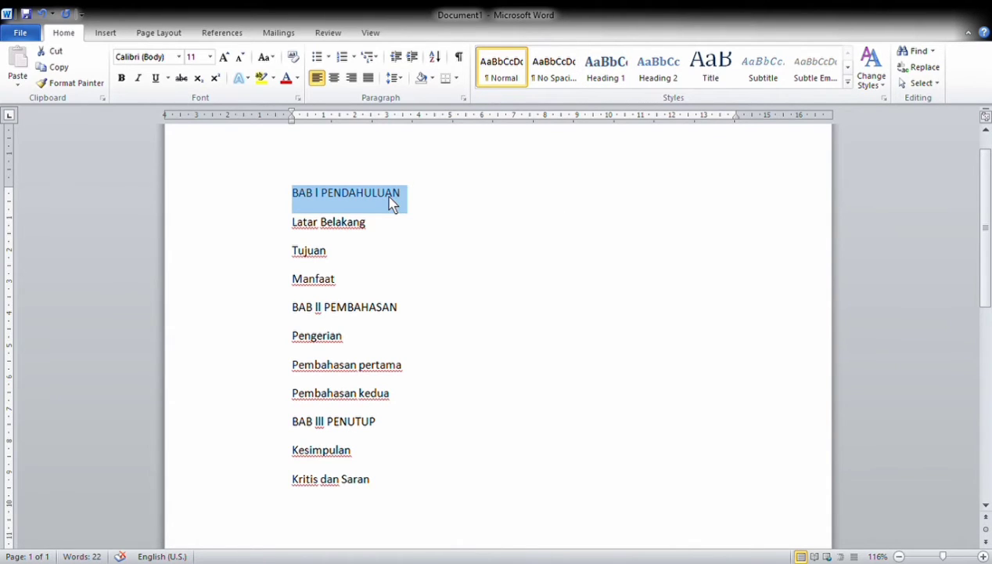
pyautogui.click(591, 80)
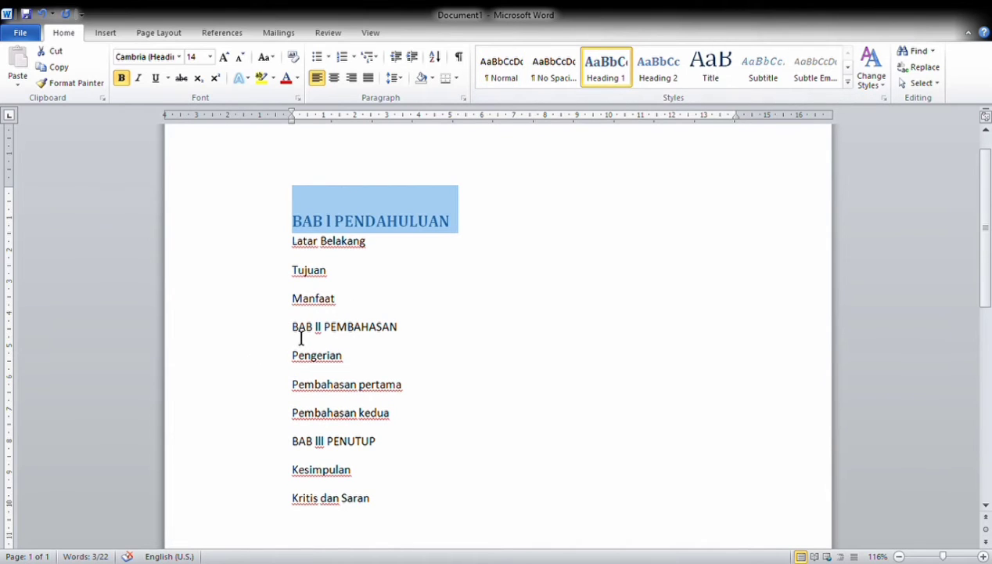
pyautogui.moveTo(294, 335); pyautogui.dragTo(406, 345)
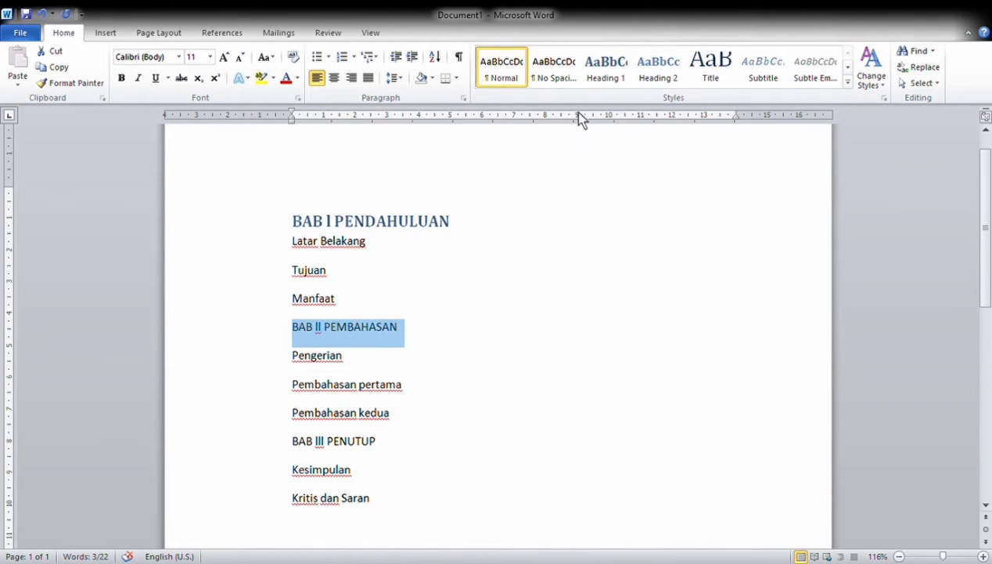
pyautogui.click(614, 81)
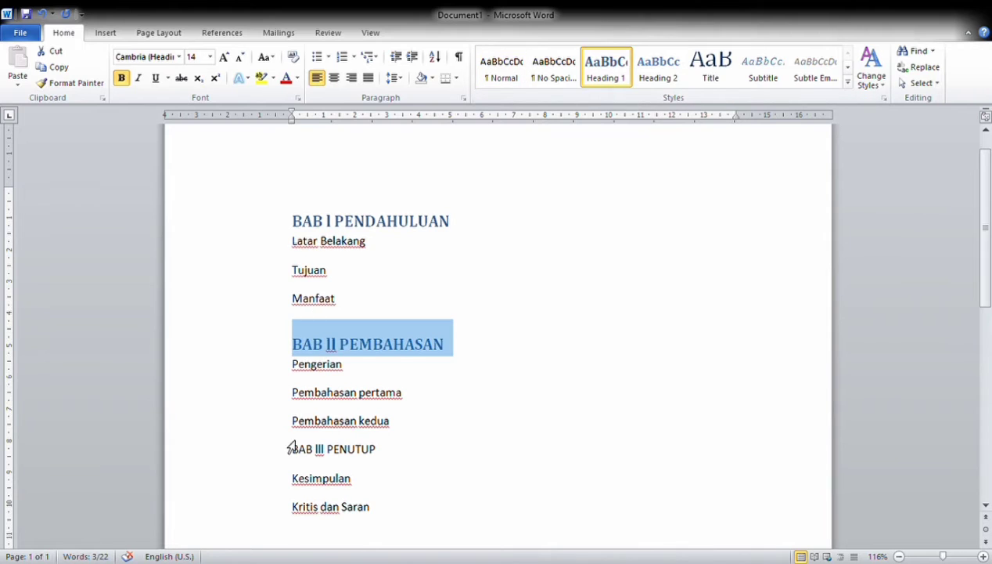
pyautogui.moveTo(299, 460); pyautogui.dragTo(401, 472)
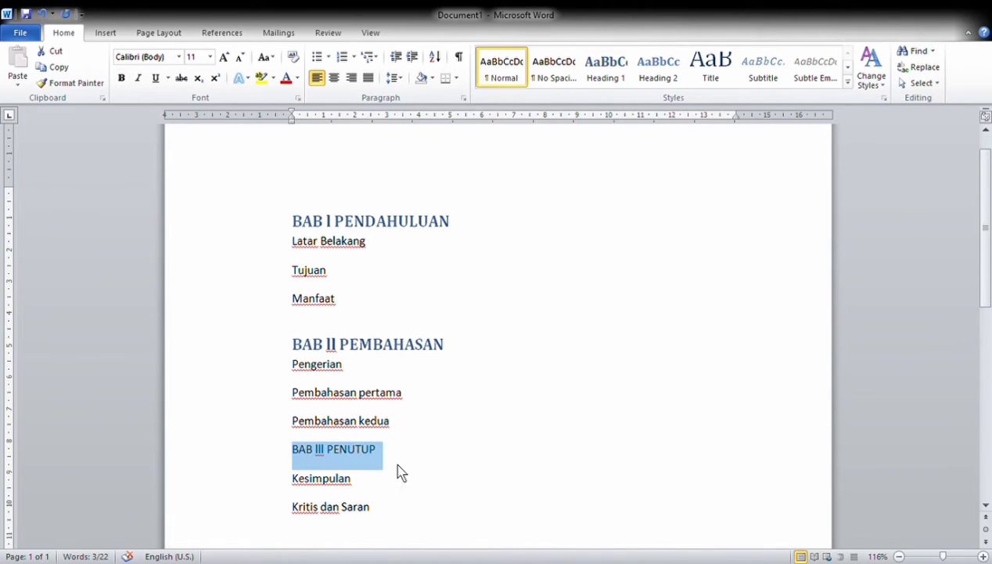
pyautogui.click(610, 81)
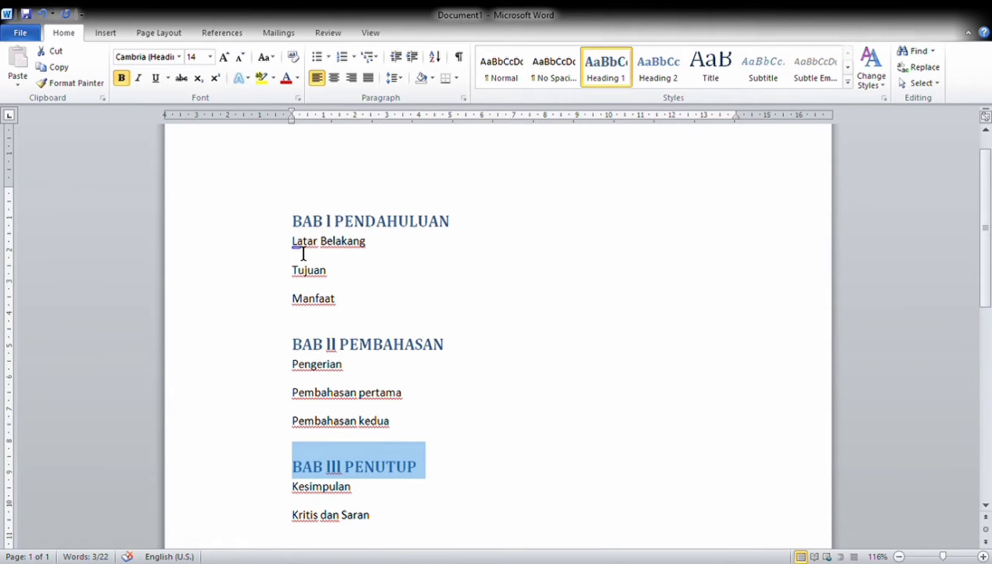
# Apply the Heading 2 style to the three subchapter lines under BAB I and the three under BAB II
pyautogui.moveTo(303, 253); pyautogui.dragTo(396, 307)
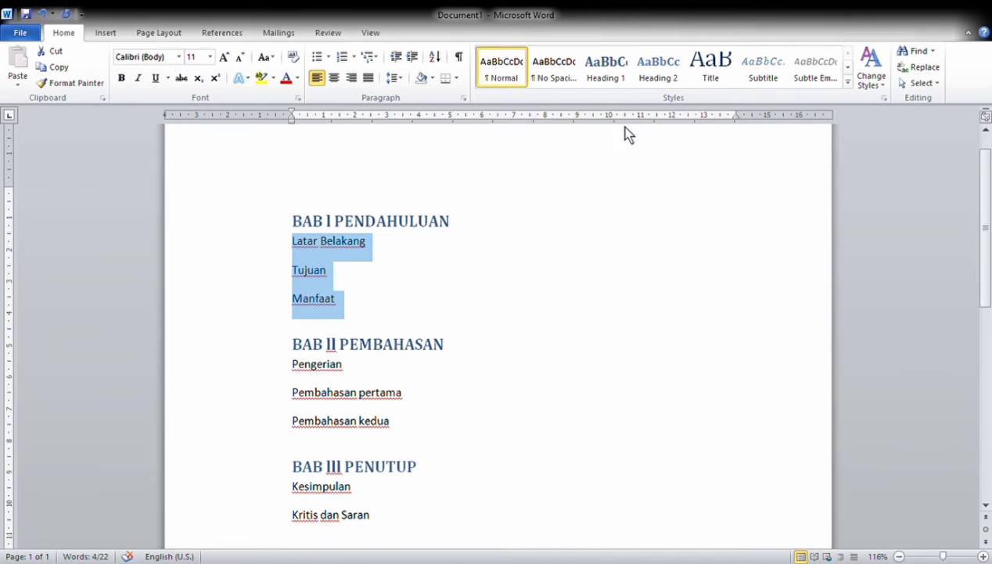
pyautogui.click(658, 78)
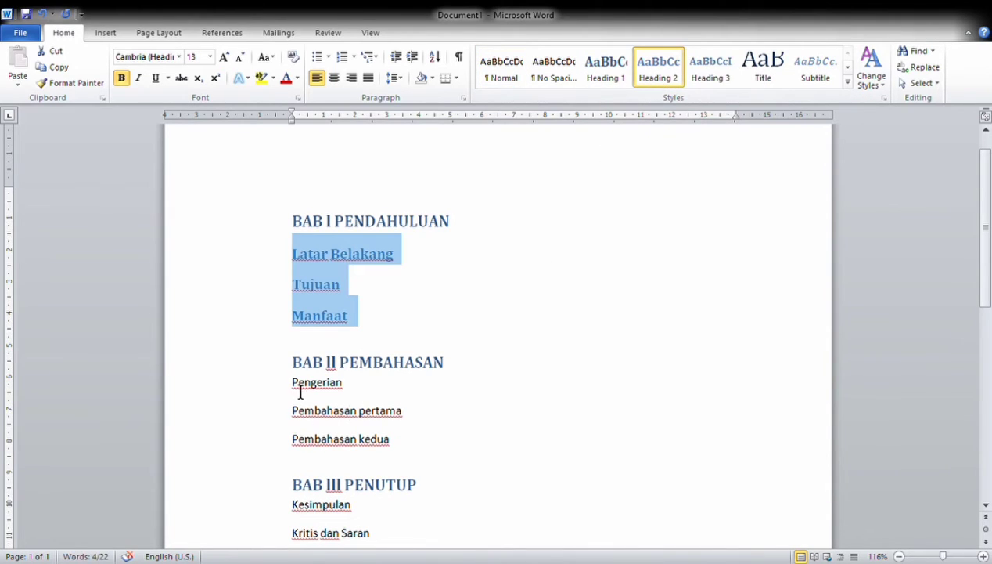
pyautogui.moveTo(297, 385); pyautogui.dragTo(397, 452)
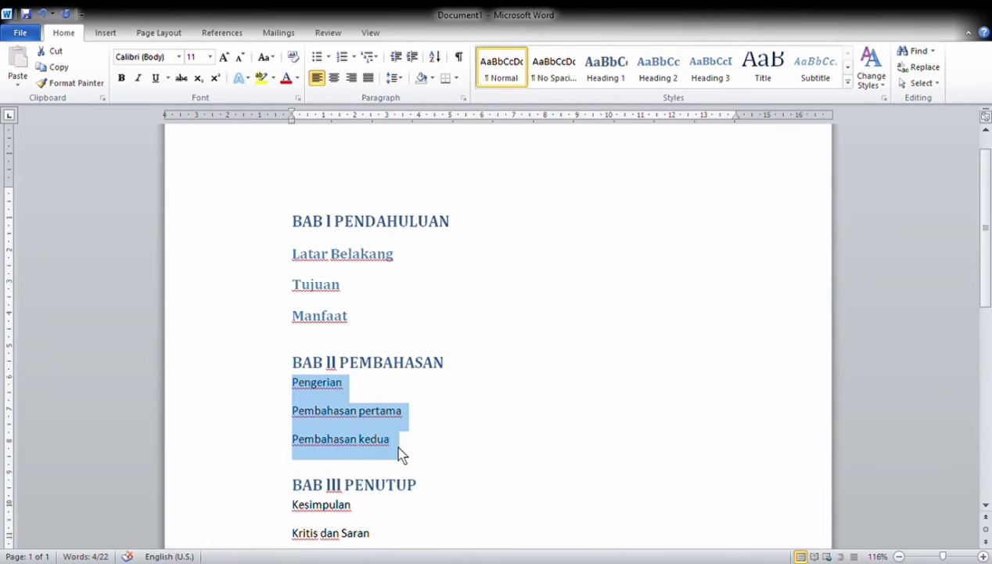
pyautogui.click(667, 76)
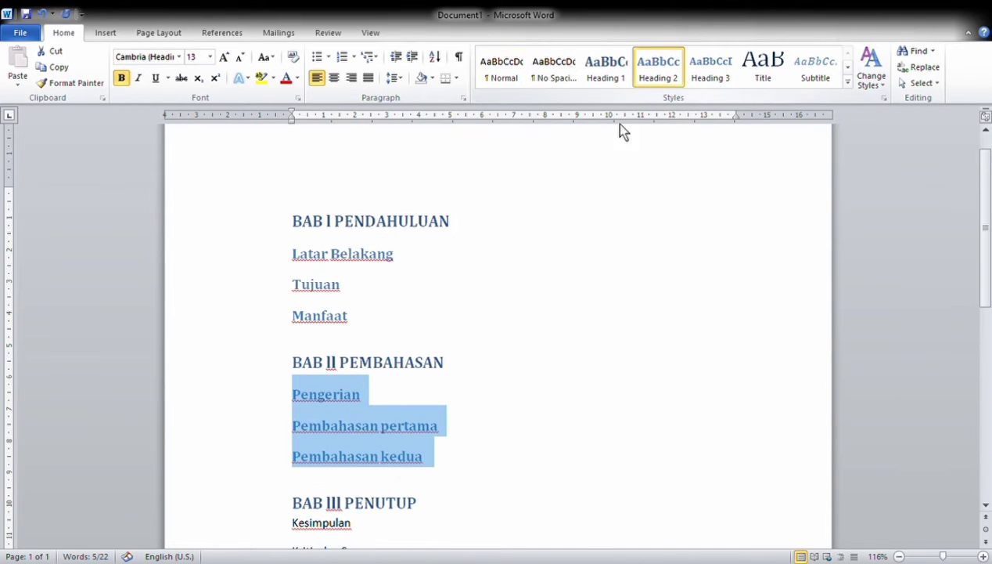
# Apply the Heading 2 style to the "Kesimpulan" and "Kritis dan Saran" lines beneath BAB III PENUTUP
pyautogui.scroll(-3, 988, 224)
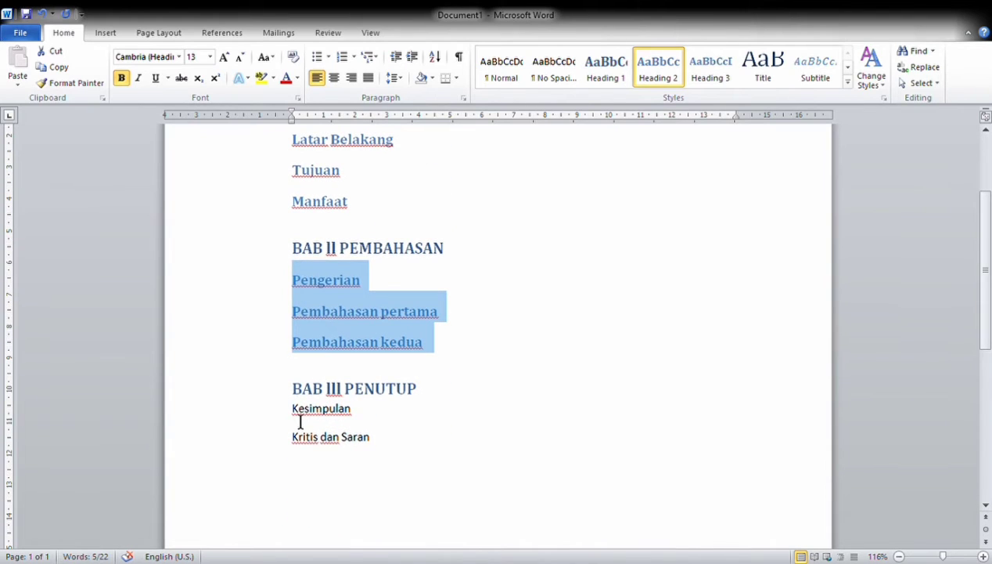
pyautogui.moveTo(300, 423); pyautogui.dragTo(376, 463)
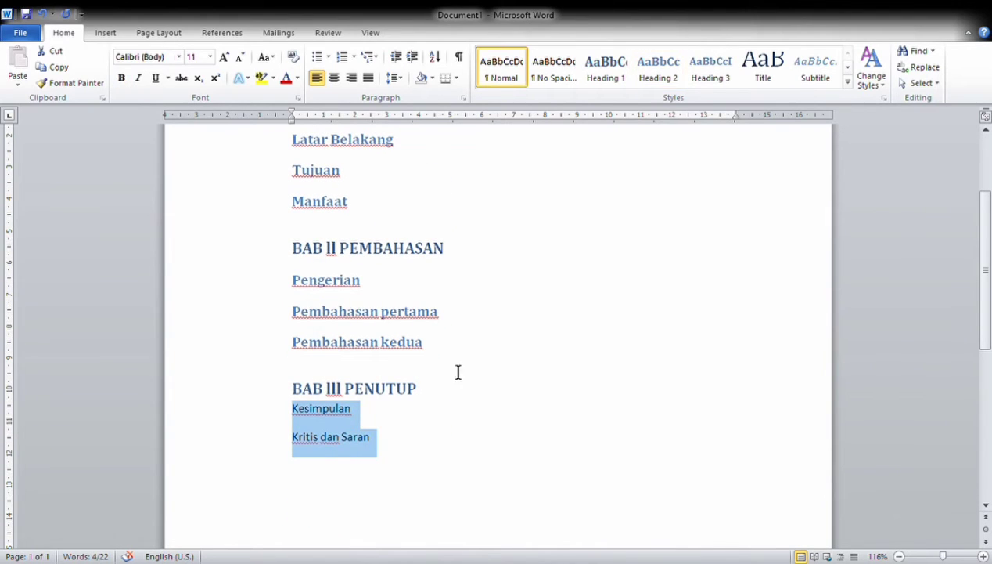
pyautogui.click(666, 80)
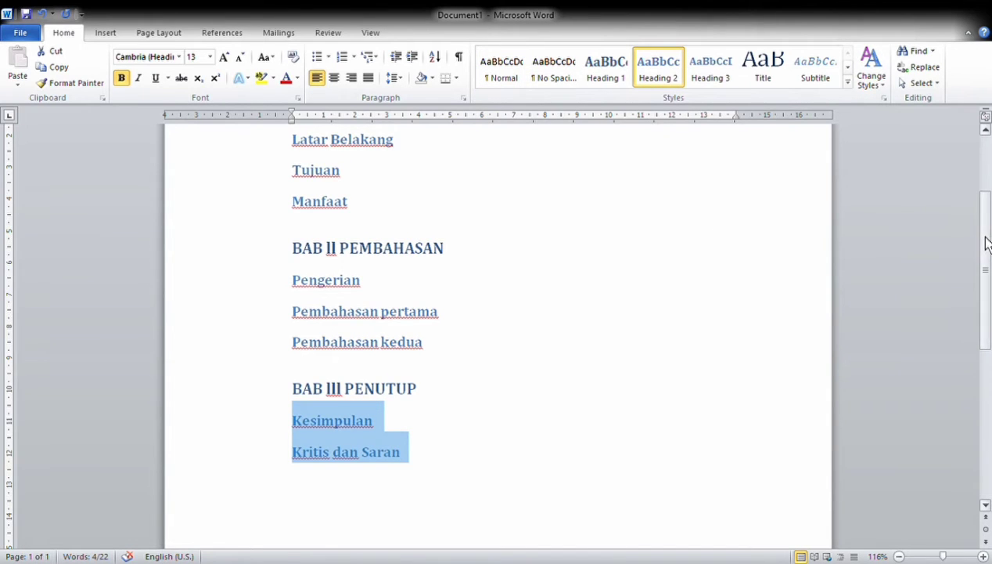
# Format all chapter titles and subchapter lines in Times New Roman, size 12
pyautogui.moveTo(986, 243); pyautogui.dragTo(986, 200)
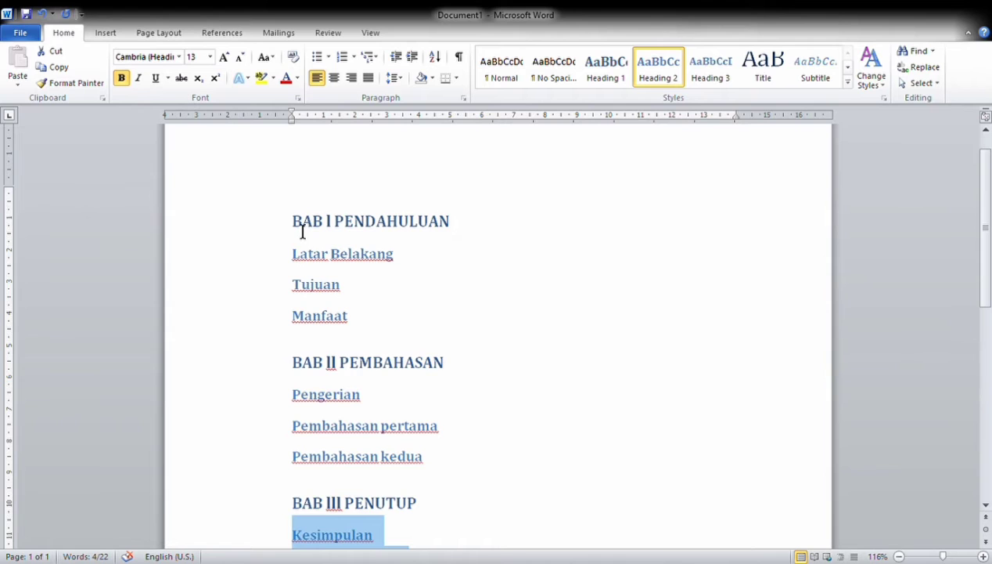
pyautogui.moveTo(302, 231); pyautogui.dragTo(452, 468)
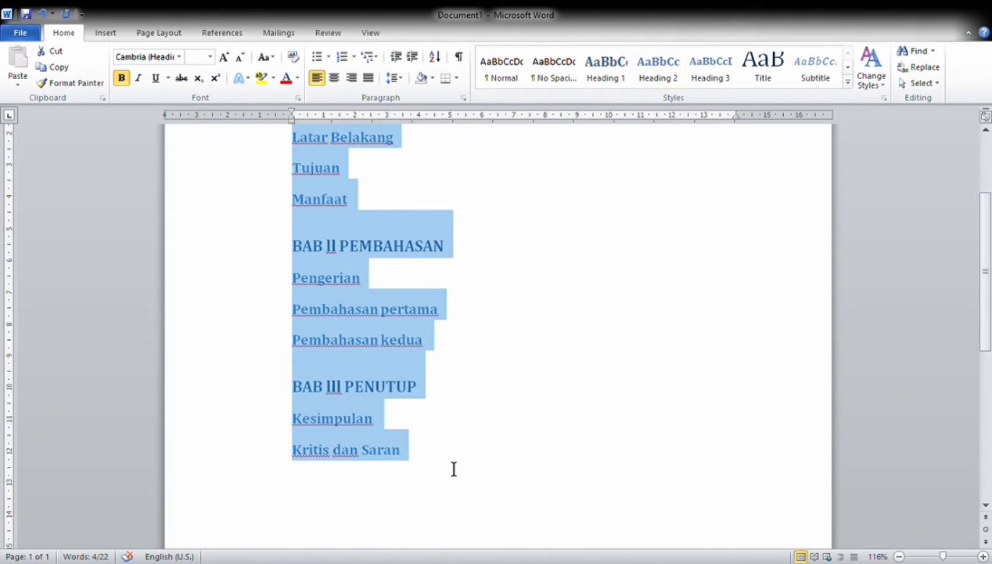
pyautogui.click(179, 63)
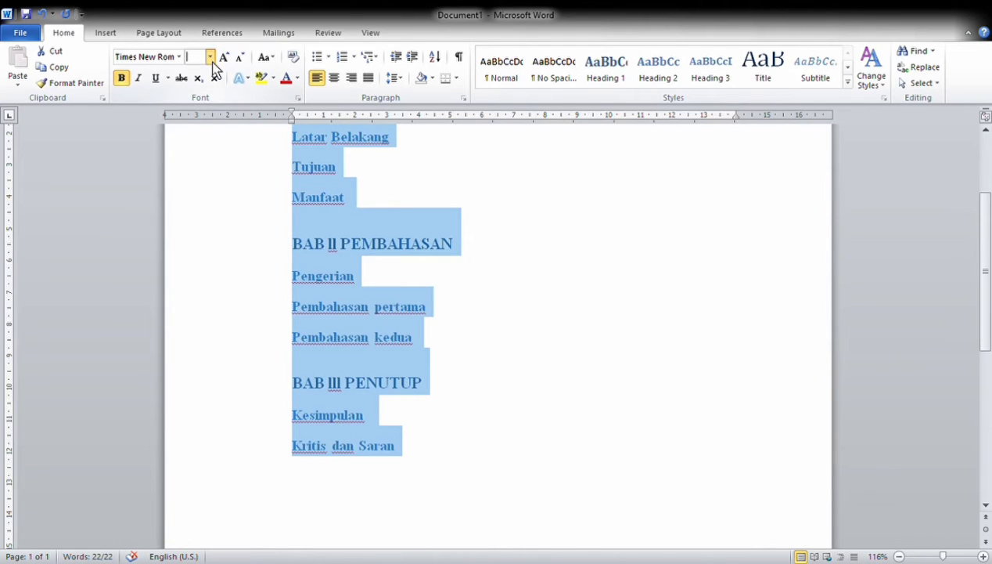
pyautogui.click(210, 57)
pyautogui.click(192, 130)
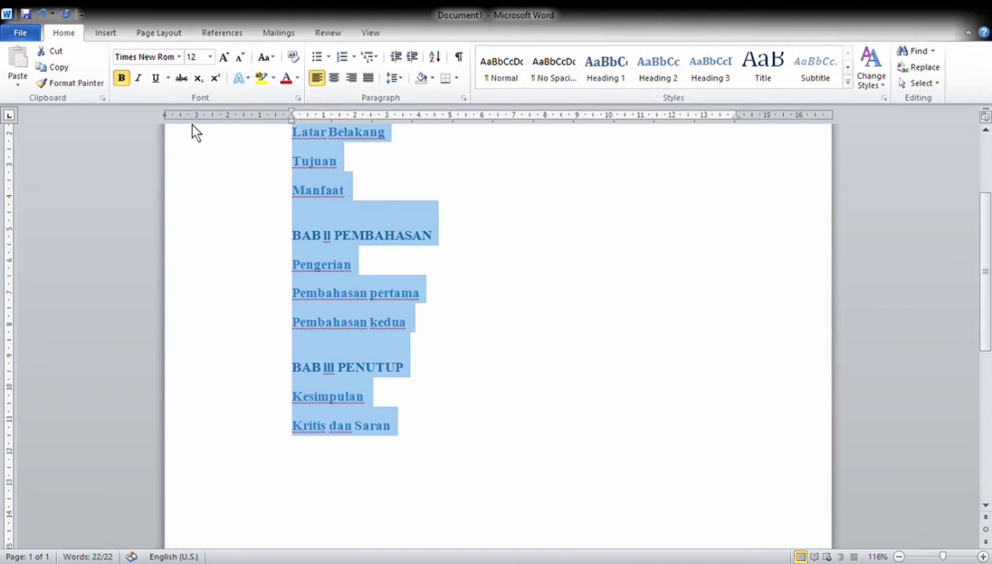
pyautogui.click(614, 254)
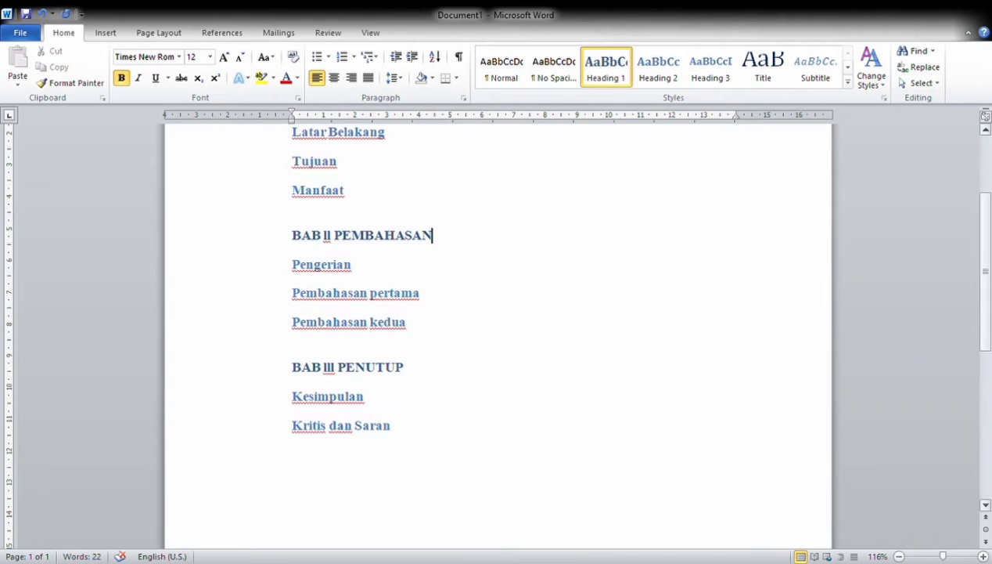
# Apply a dark outlined text effect to all chapter titles and subchapter lines
pyautogui.scroll(3, 978, 288)
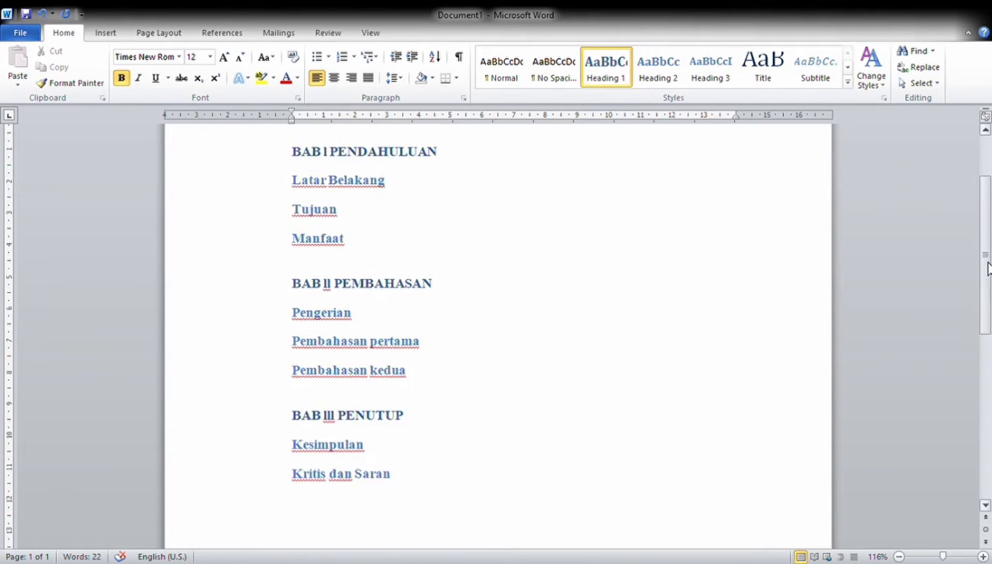
pyautogui.scroll(-2, 493, 330)
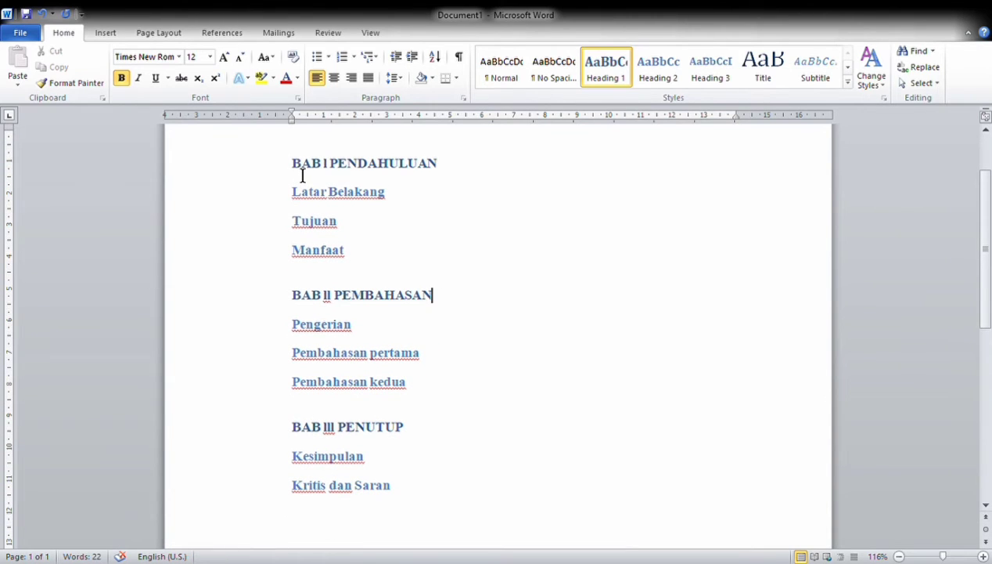
pyautogui.moveTo(302, 175); pyautogui.dragTo(417, 495)
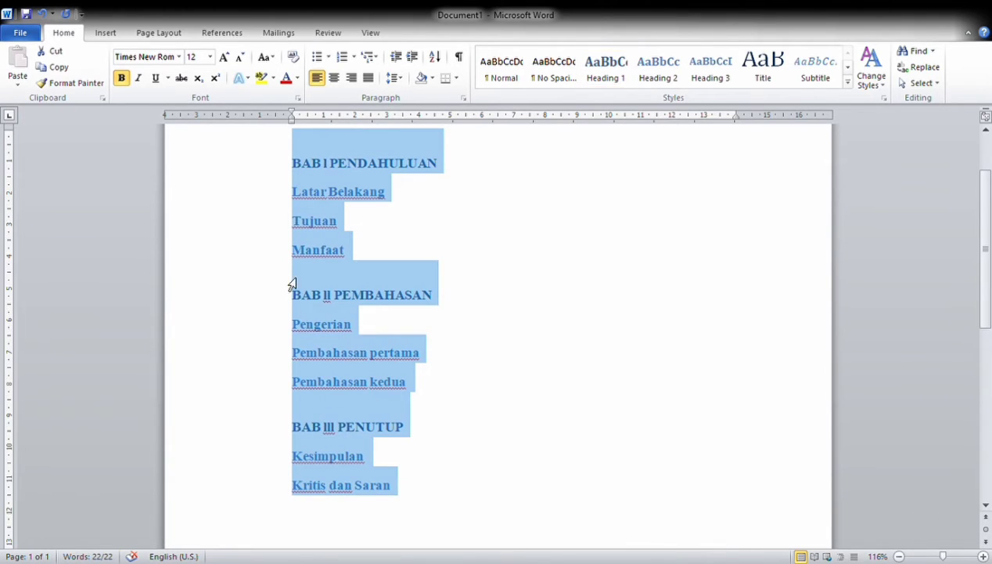
pyautogui.click(241, 81)
pyautogui.click(334, 245)
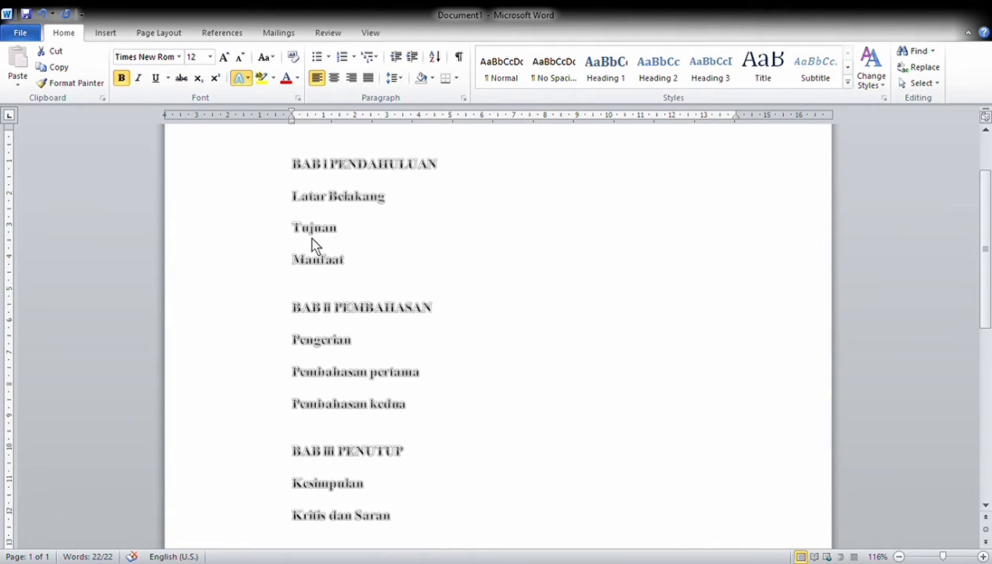
pyautogui.hotkey('ctrl', 'z')
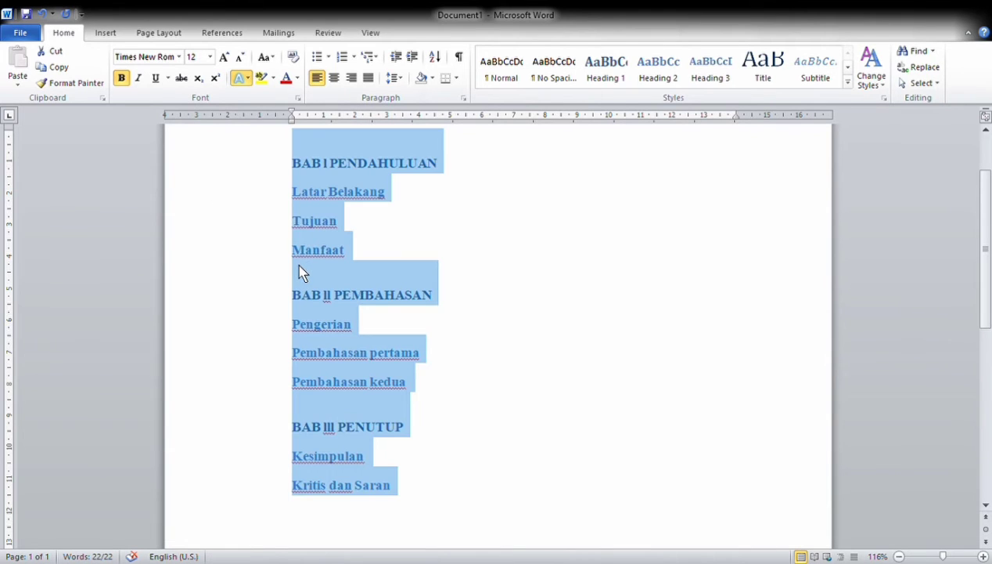
pyautogui.click(457, 299)
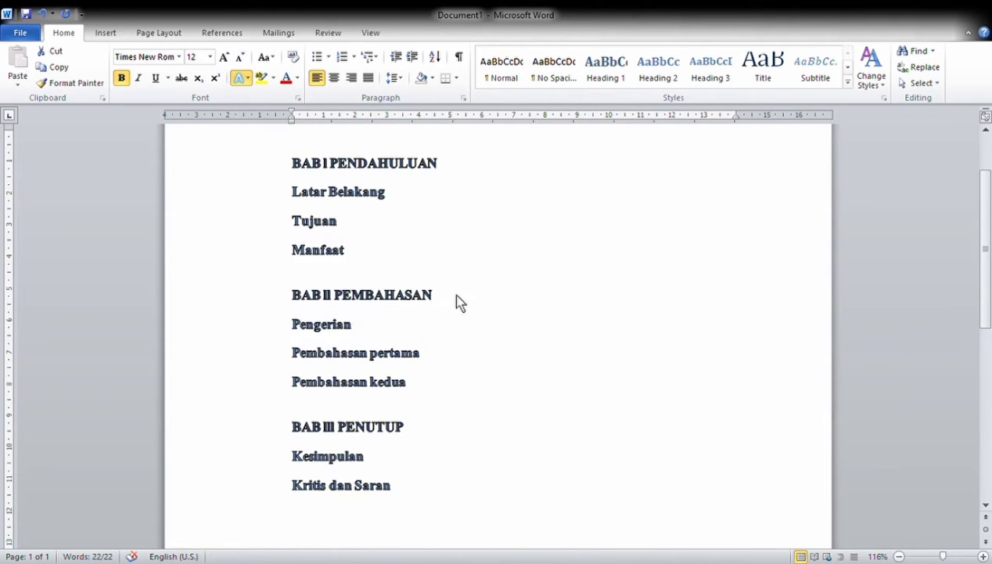
pyautogui.hotkey('ctrl', 'a')
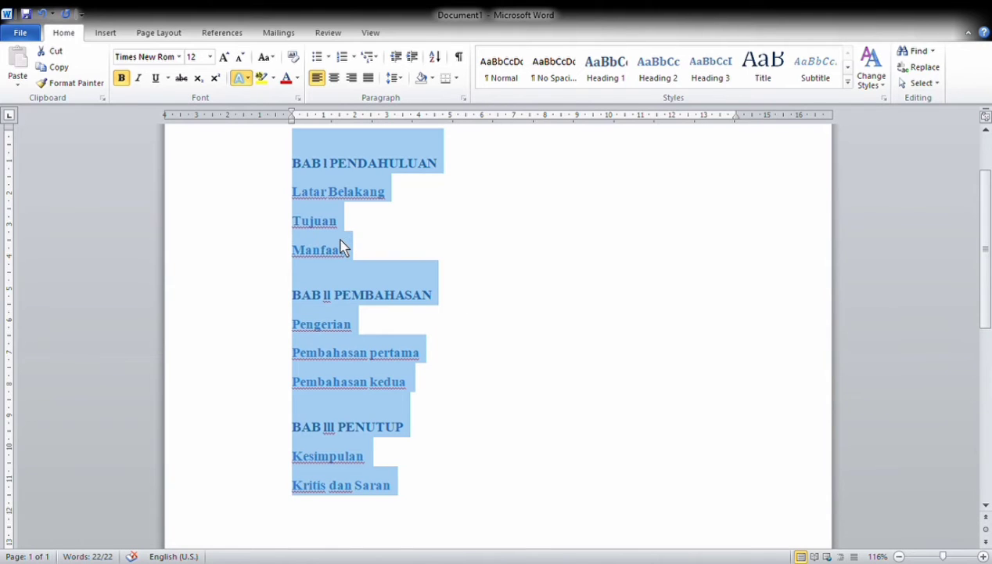
pyautogui.click(341, 240)
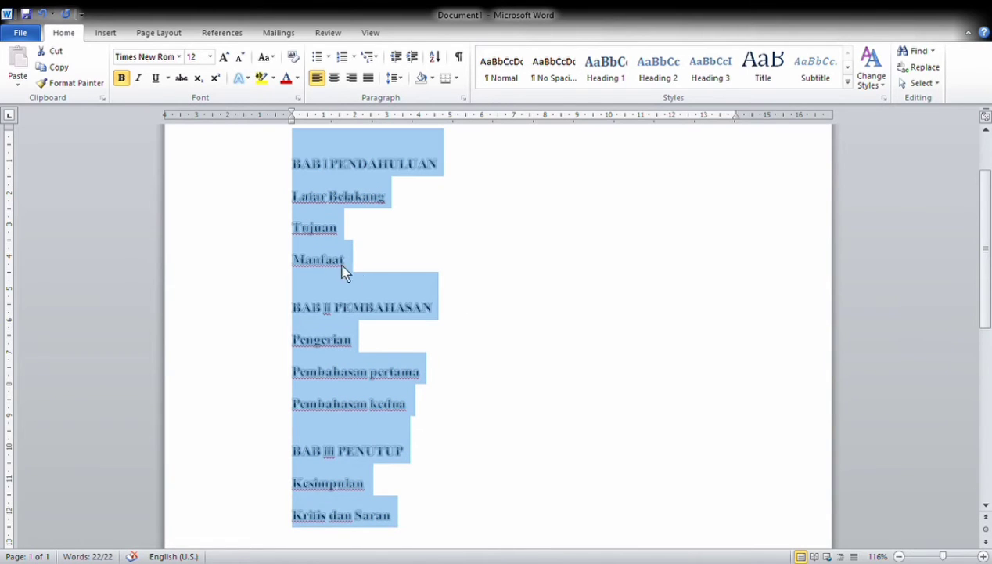
pyautogui.click(428, 256)
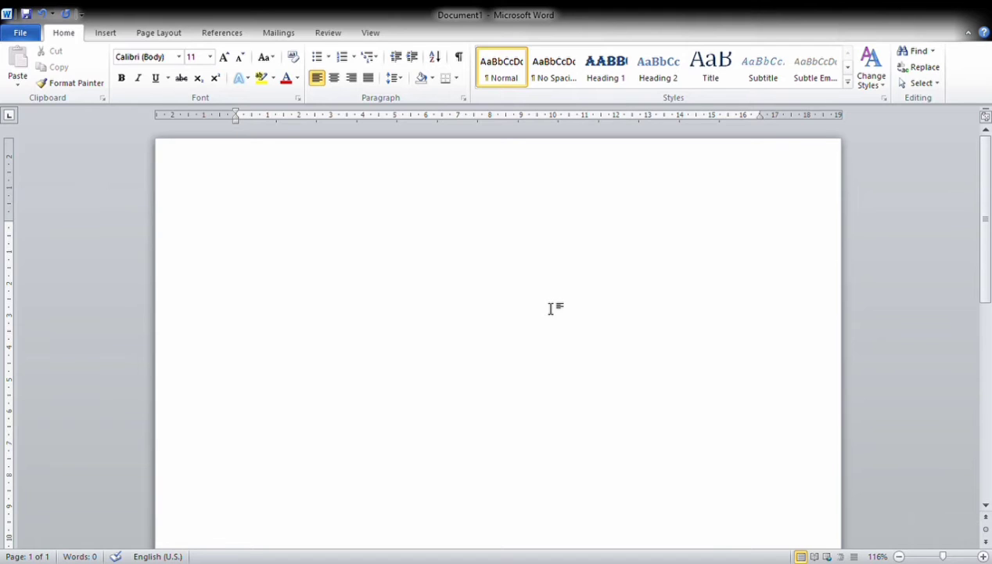
# Set the blank document's page size to A4 with a 4 cm left margin and 3 cm top and right margins
pyautogui.click(158, 35)
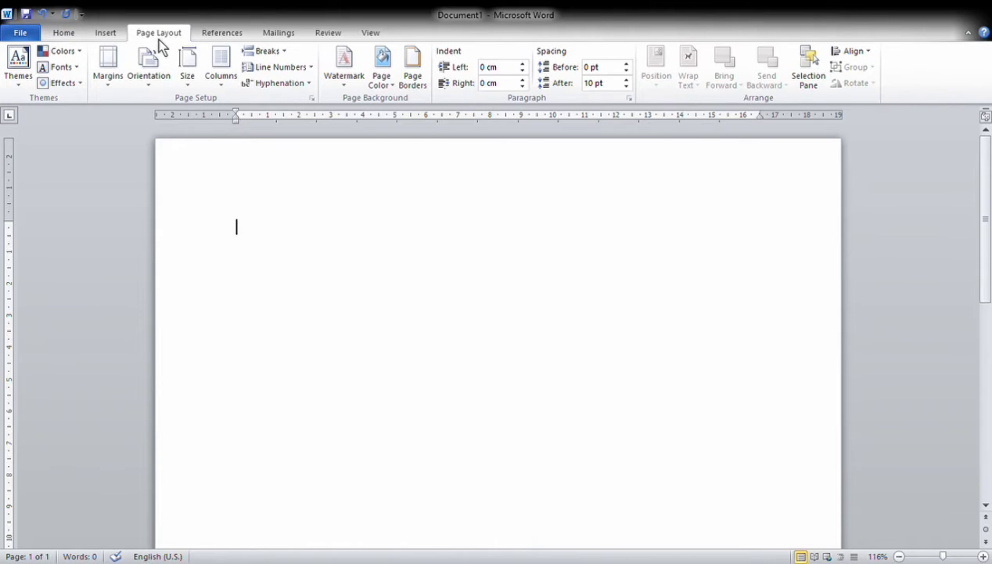
pyautogui.click(188, 76)
pyautogui.click(239, 142)
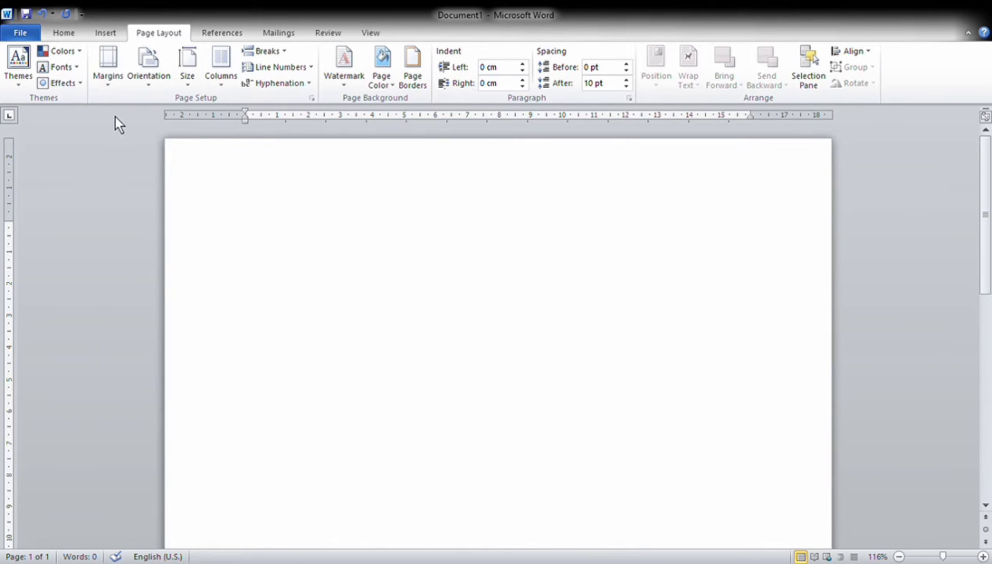
pyautogui.click(110, 71)
pyautogui.click(551, 463)
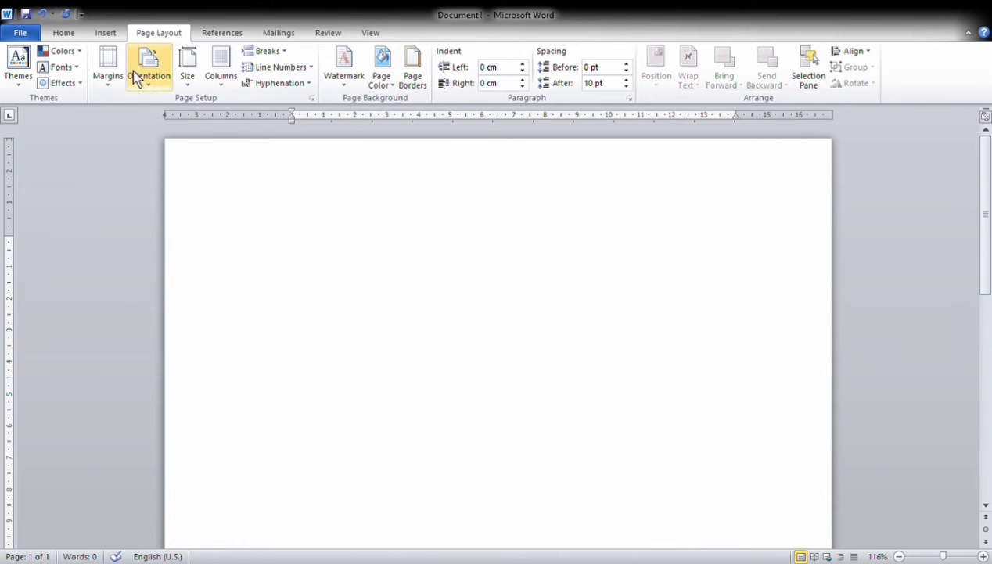
# Enter the first chapter title "BAB I PENDAHULUAN" at the start of the blank page
pyautogui.click(72, 35)
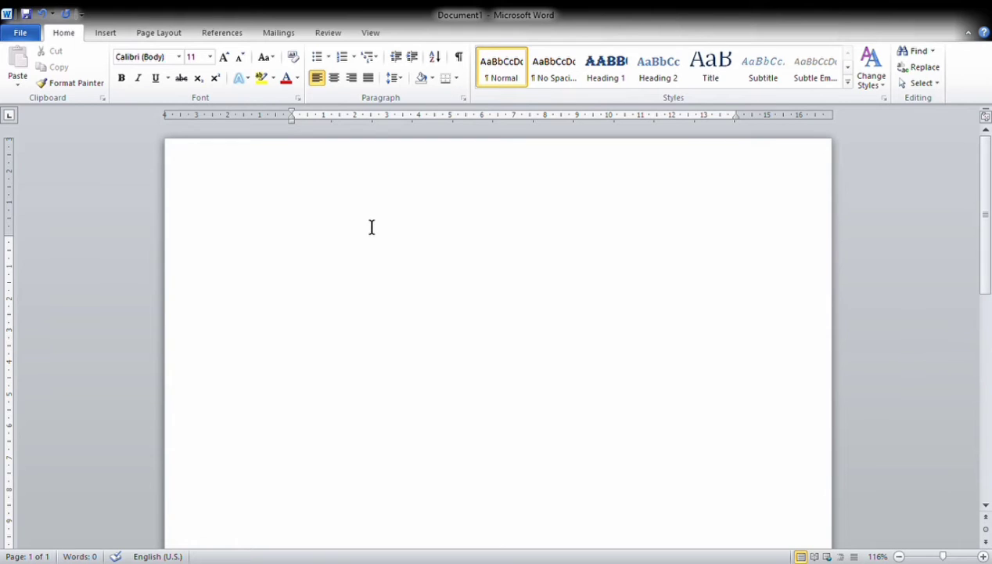
pyautogui.write('BAB;')
pyautogui.press('BackSpace')
pyautogui.write('I')
pyautogui.press('BackSpace')
pyautogui.write('I PENDAH')
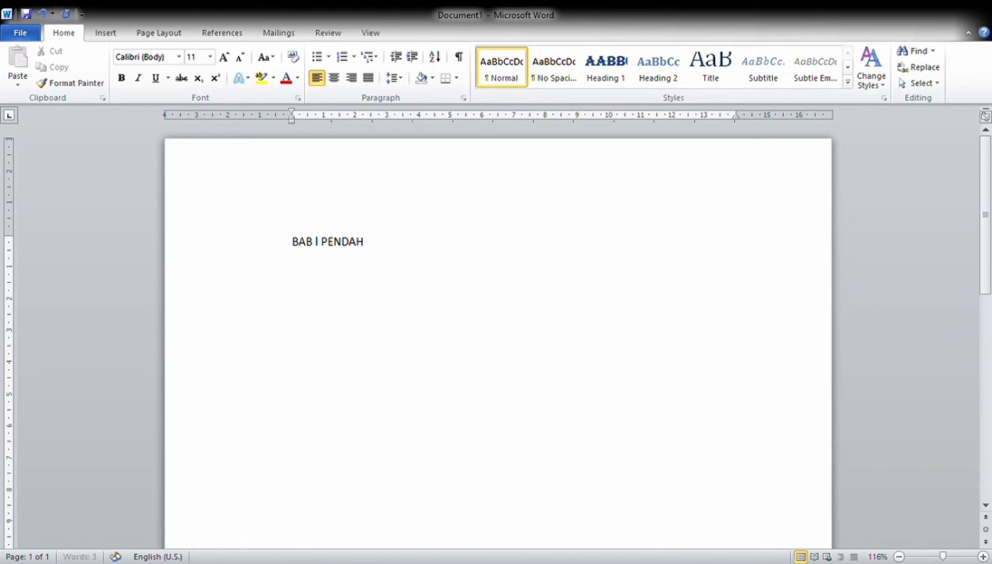
pyautogui.write('ULUAN')
pyautogui.press('Return')
# Enter the chapter titles "BAB II PEMBAHASAN" and "BAB III PENUTUP" on separate lines below the first chapter title
pyautogui.write('BAB')
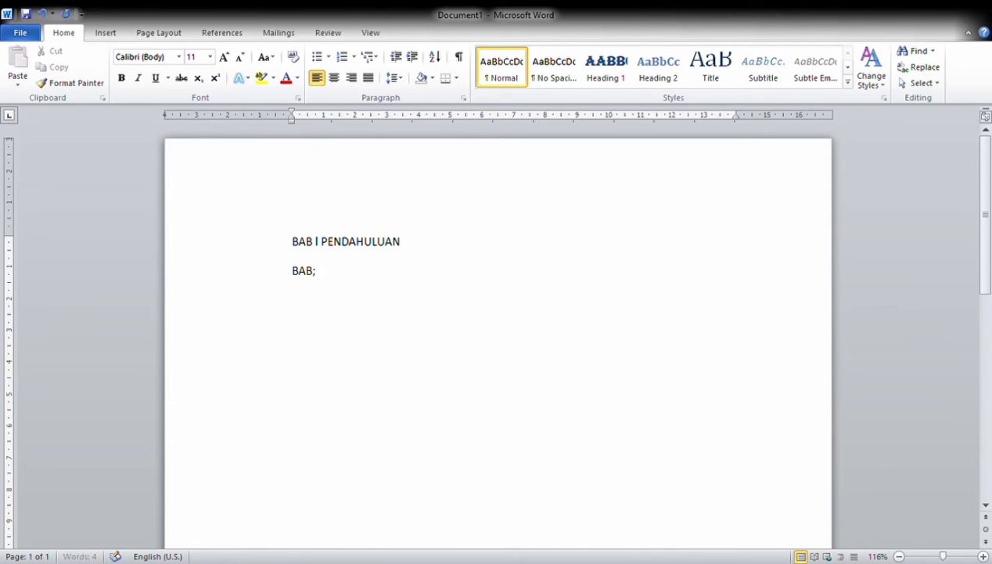
pyautogui.write(' I')
pyautogui.press('BackSpace')
pyautogui.write('II PEMBA')
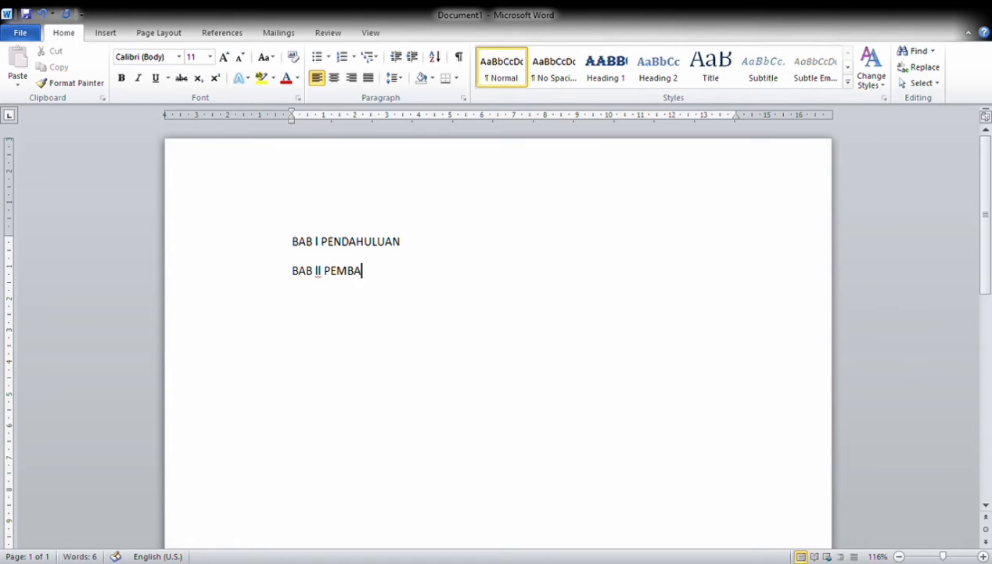
pyautogui.write('A')
pyautogui.press('BackSpace')
pyautogui.write('HASAN BA')
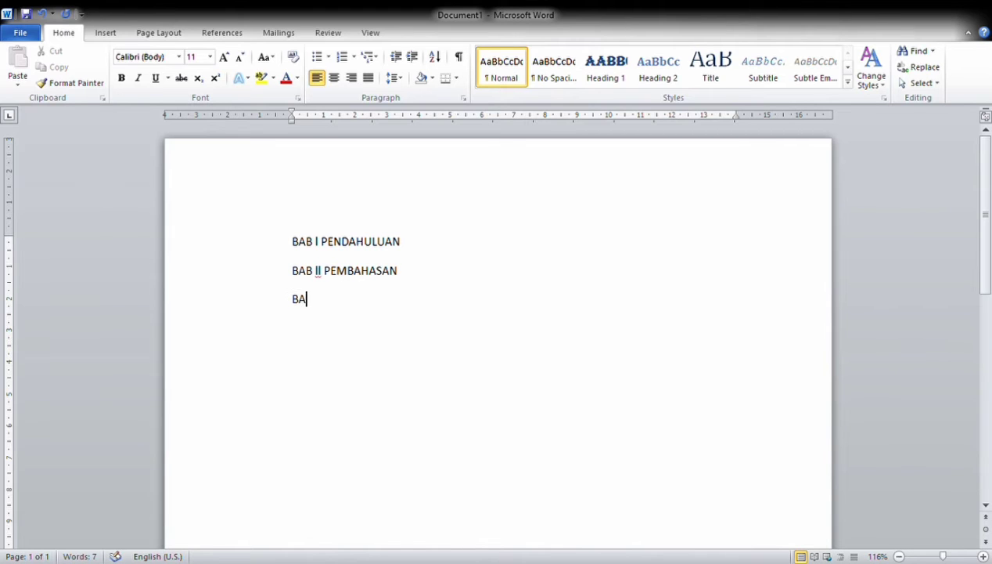
pyautogui.write('B III PEN')
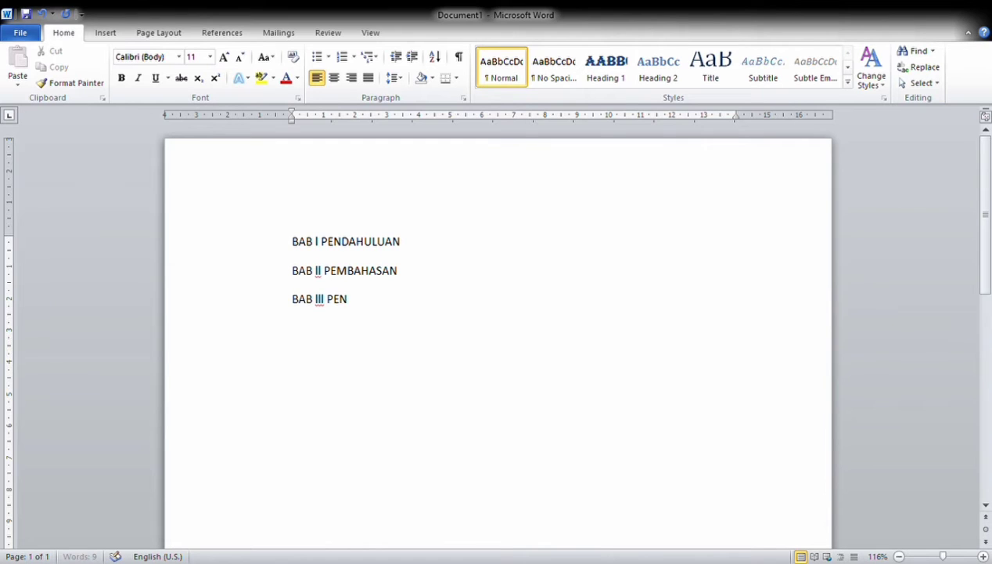
pyautogui.write('UTUP')
pyautogui.press('Return')
# Insert the subchapter lines "Latar Belakang", "Tujuan" and "Manfaat" beneath BAB I PENDAHULUAN
pyautogui.click(416, 249)
pyautogui.press('Return')
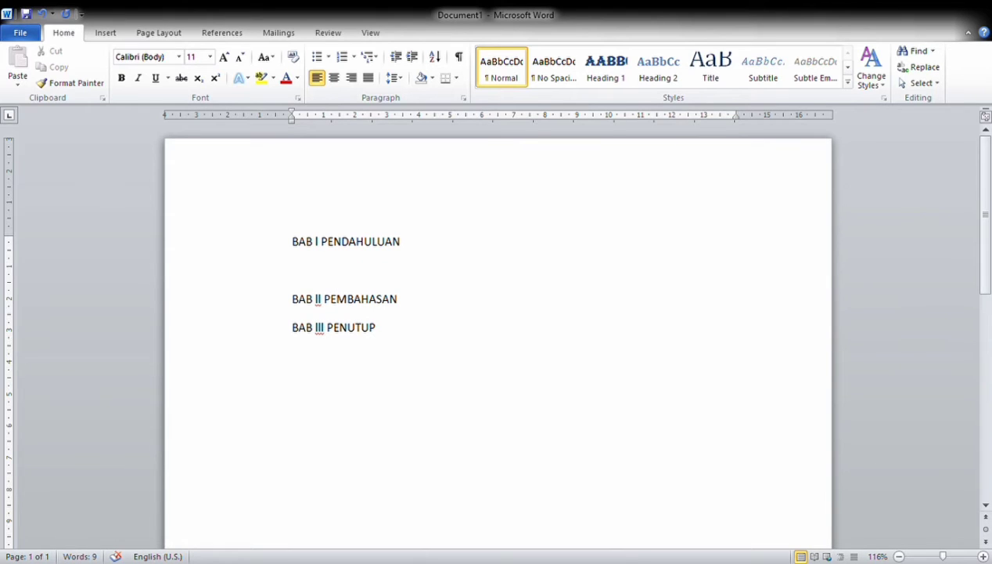
pyautogui.write('Latar')
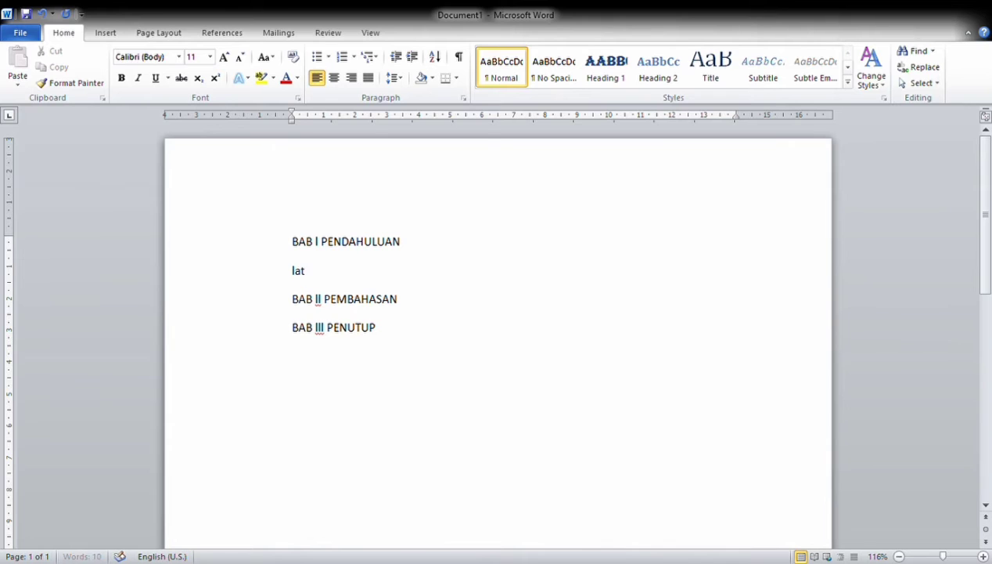
pyautogui.write(' Belakang')
pyautogui.press('Return')
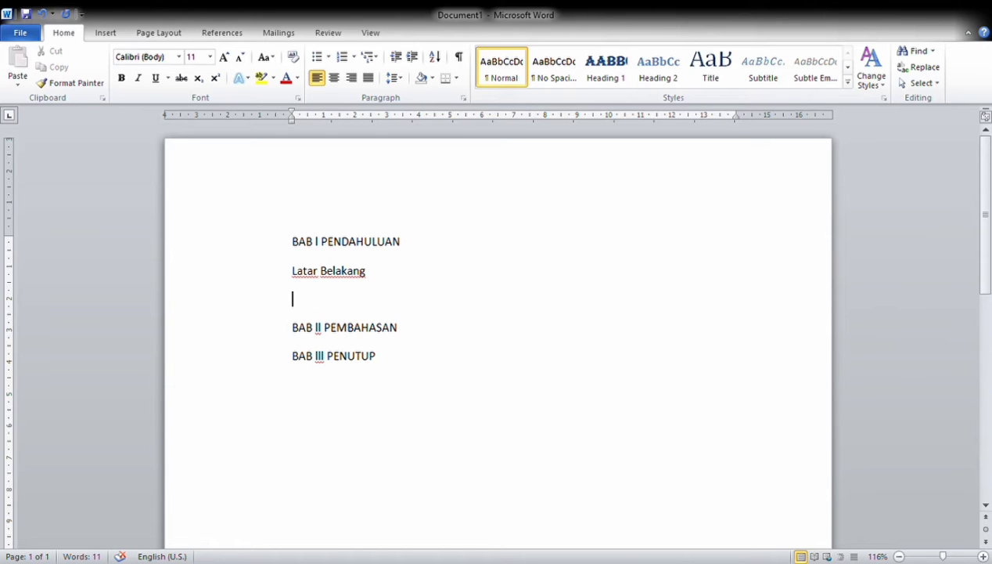
pyautogui.write('tujuan')
pyautogui.press('Return')
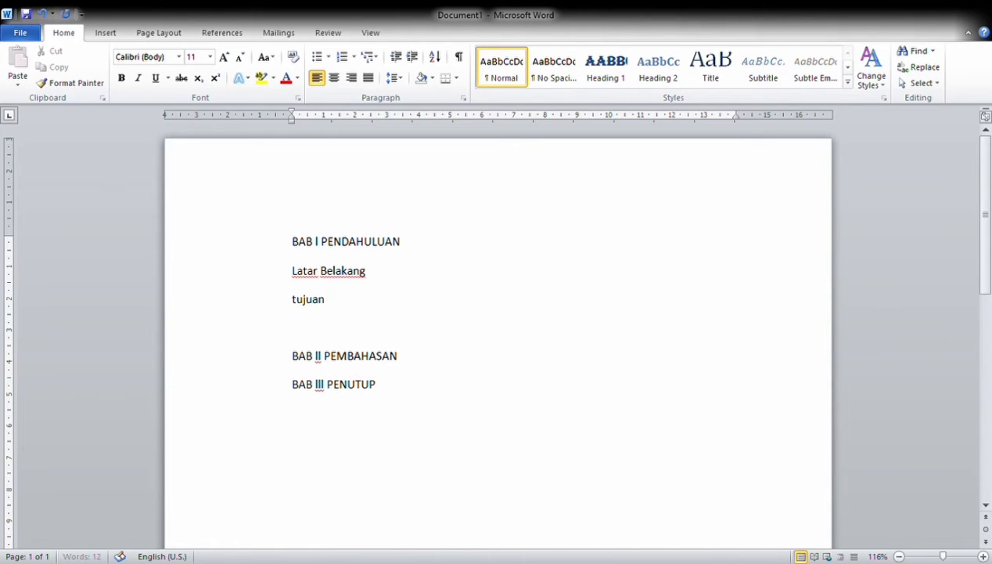
pyautogui.write('m')
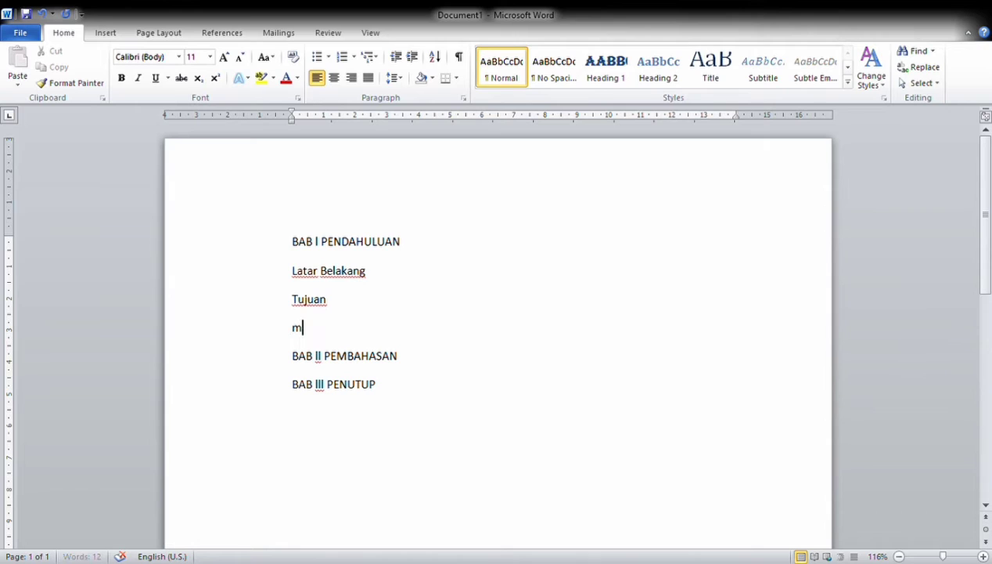
pyautogui.write('anfaat')
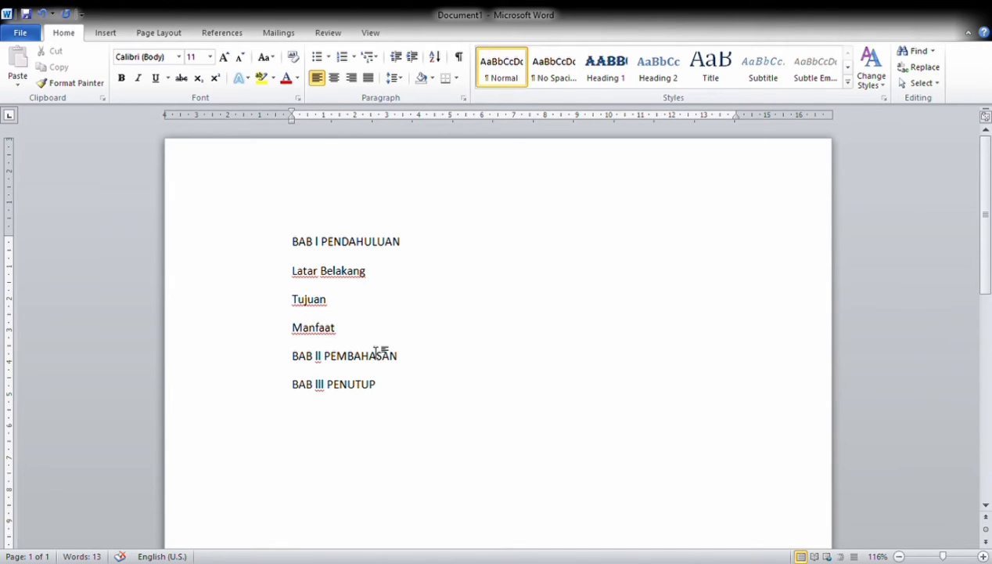
# Insert the subchapter line "Pengertian" directly beneath BAB II PEMBAHASAN
pyautogui.click(409, 368)
pyautogui.press('Return')
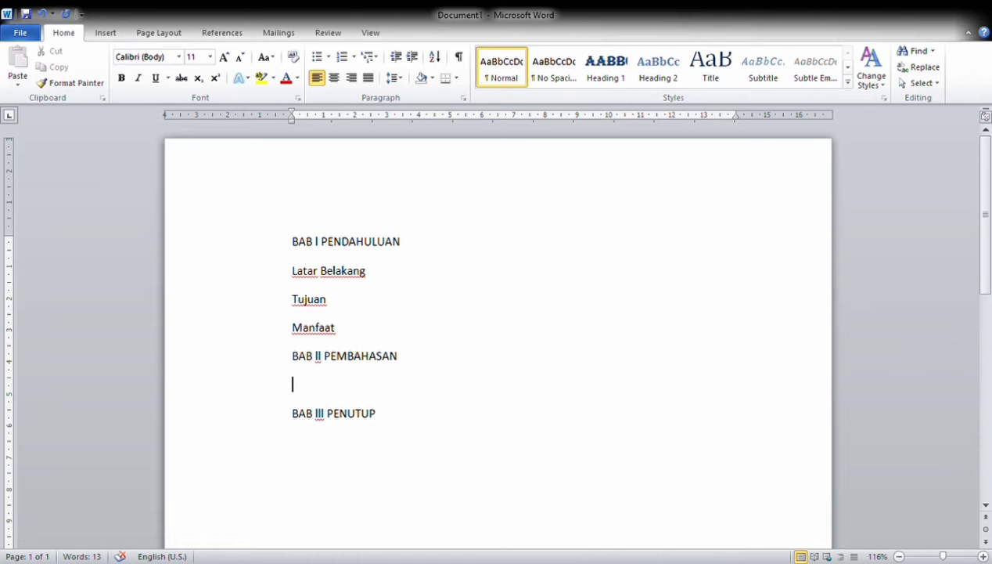
pyautogui.write('PEng')
pyautogui.press('BackSpace')
pyautogui.write('engu')
pyautogui.press('BackSpace')
pyautogui.write('ertian')
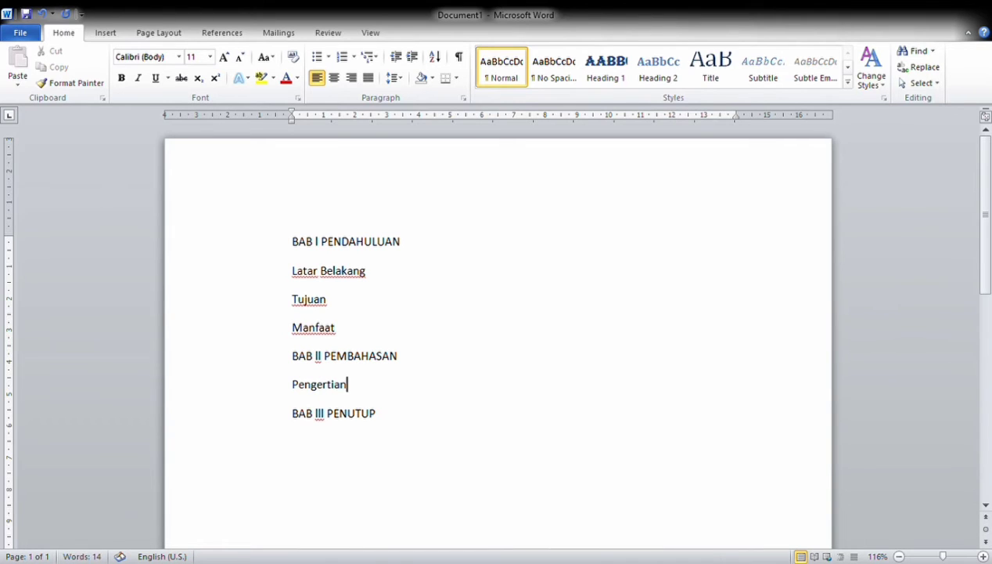
# Add the subchapter lines "Pembahasan Pertama" and "Pembahasan Kedua" below Pengertian
pyautogui.press('Return')
pyautogui.write('pe')
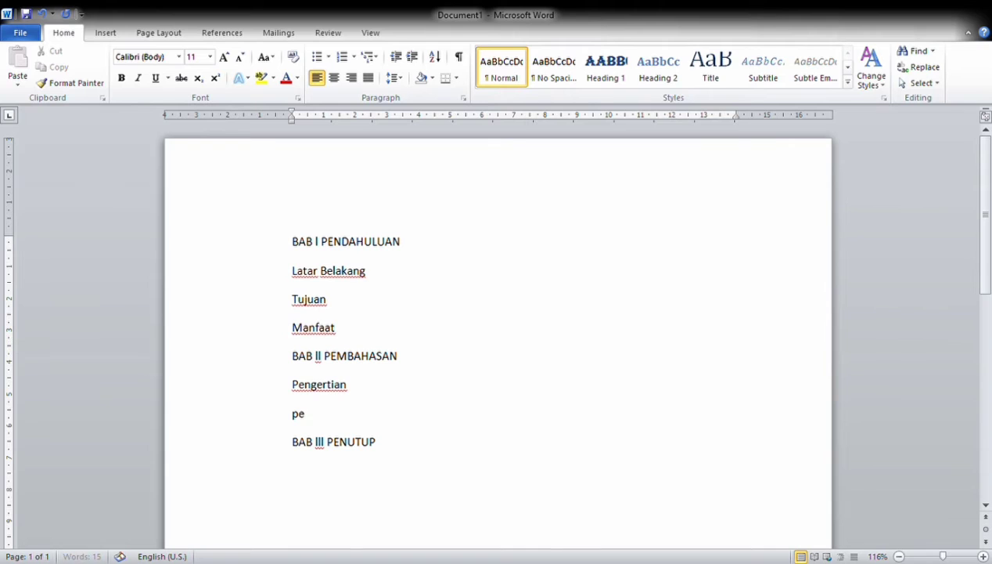
pyautogui.write('mbahasan Pertama')
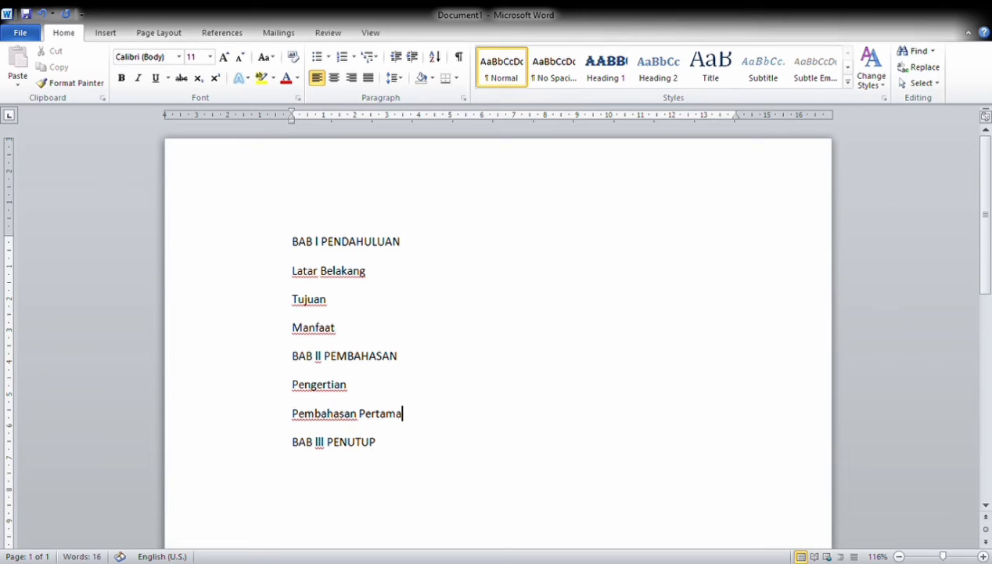
pyautogui.press('Return')
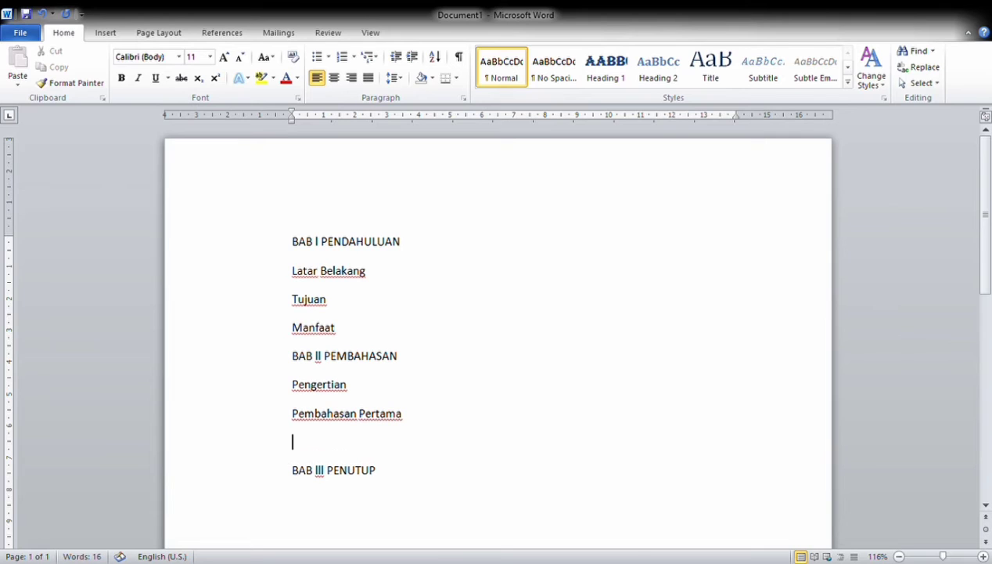
pyautogui.write('pembahasan KE')
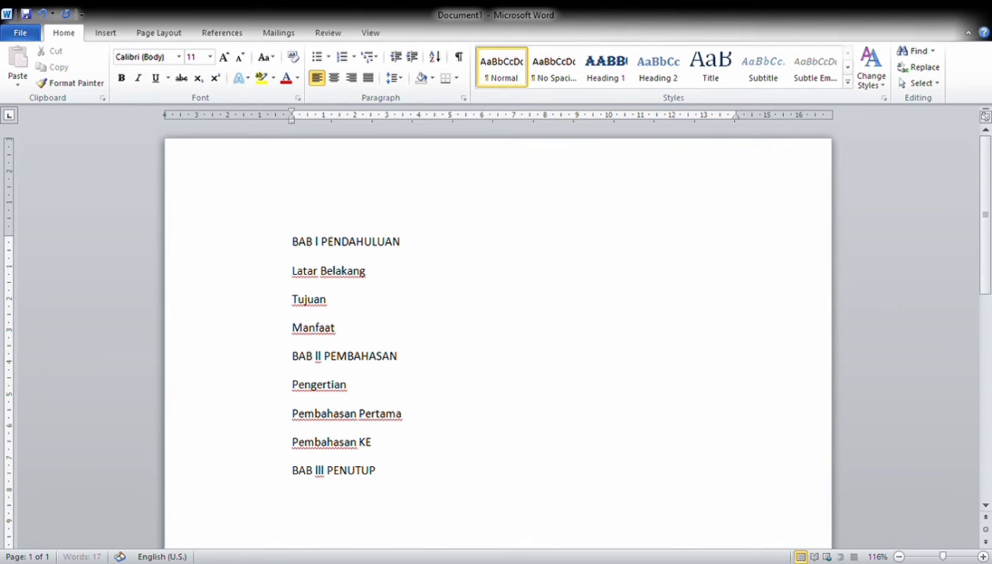
pyautogui.write('edua')
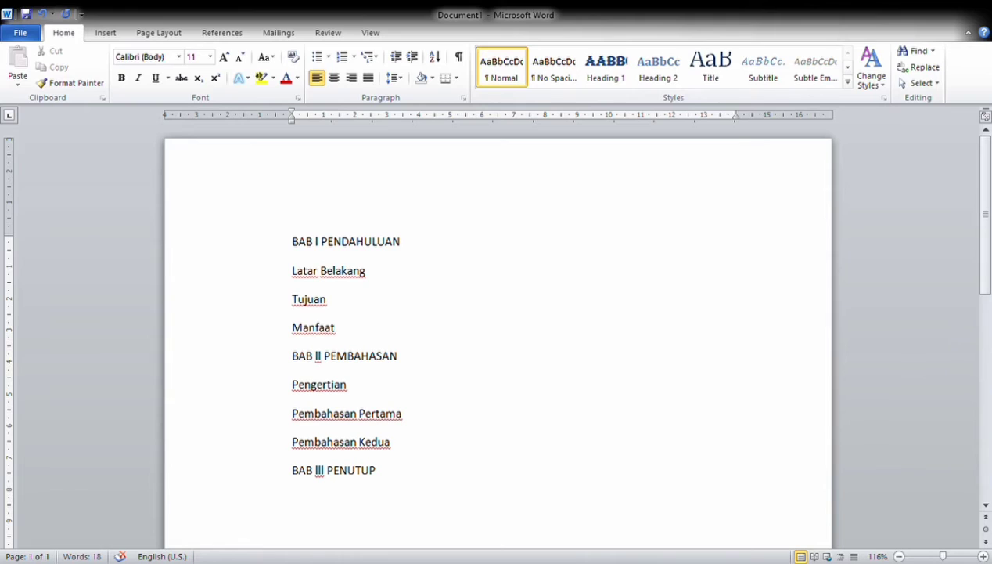
# Add the subchapter lines "Kesimpulan" and "Kritik dan Saran" beneath BAB III PENUTUP
pyautogui.write('kesimp')
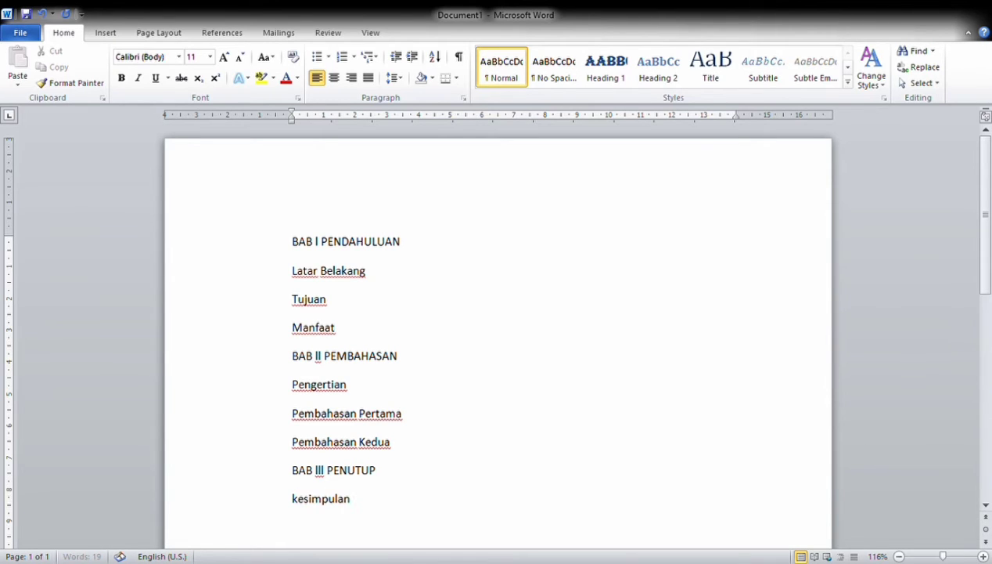
pyautogui.write('ulan')
pyautogui.press('Return')
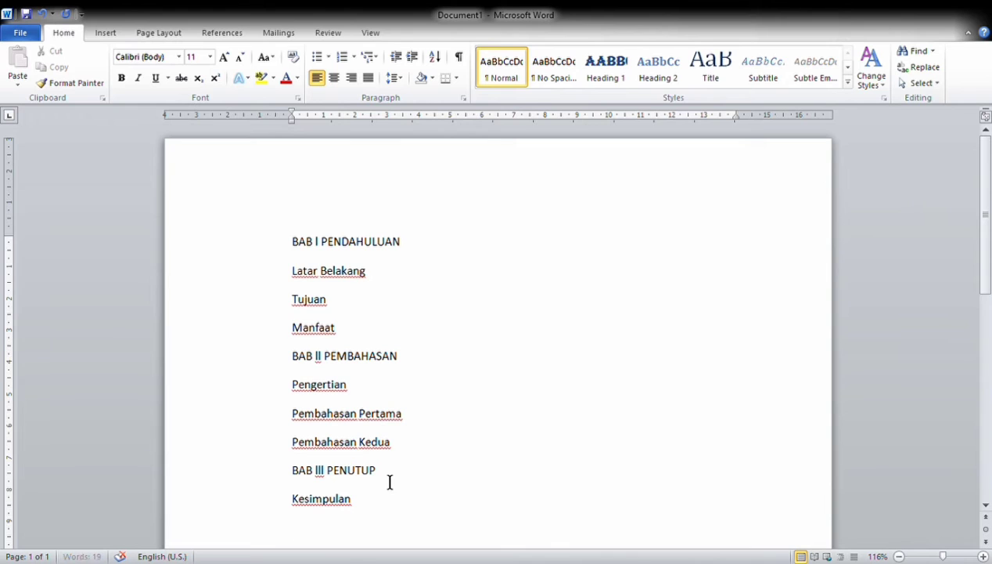
pyautogui.write('Kriti')
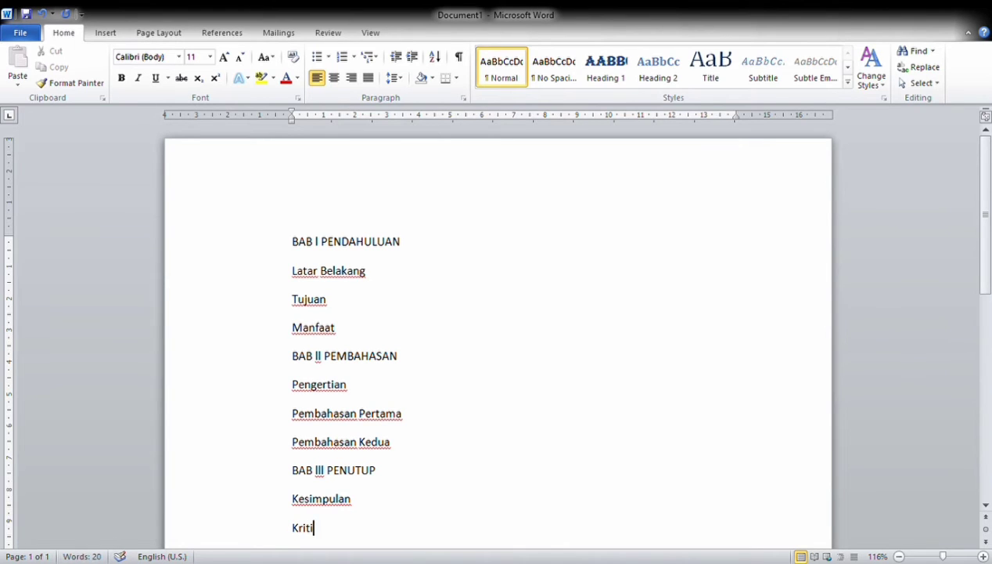
pyautogui.write('k dan Sara')
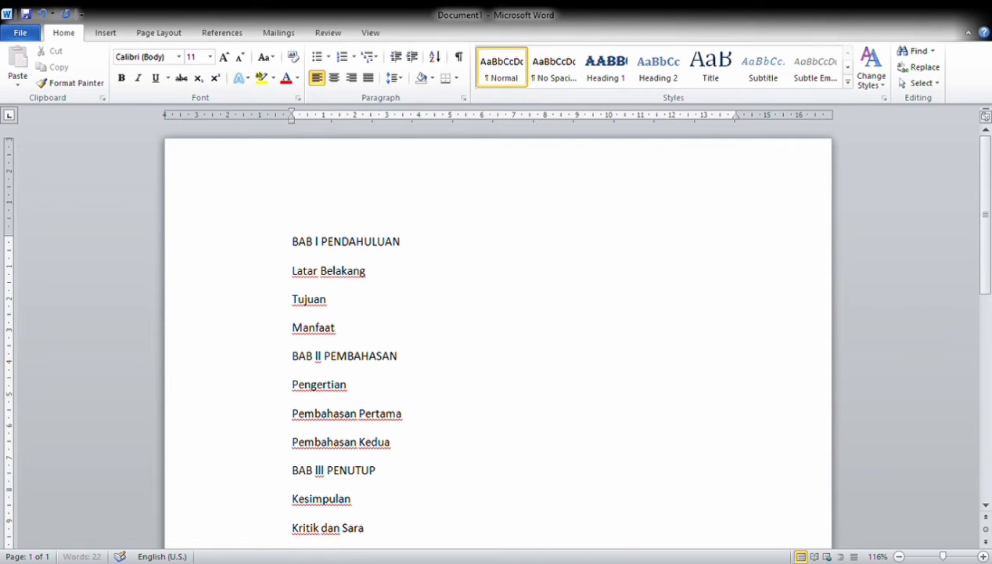
pyautogui.write('n')
# Apply the Heading 1 style to the three chapter titles PENDAHULUAN, PEMBAHASAN and PENUTUP
pyautogui.moveTo(301, 249); pyautogui.dragTo(387, 249)
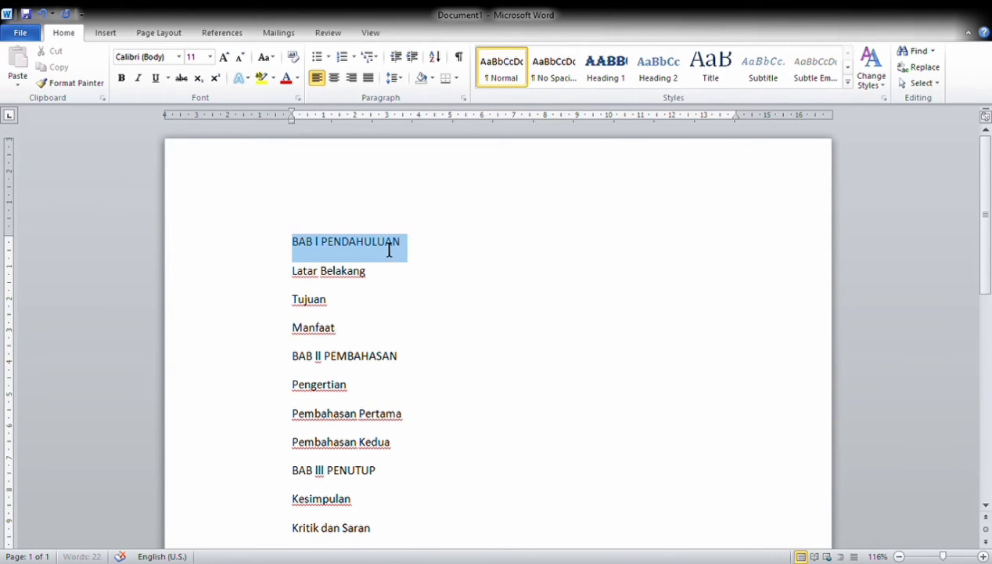
pyautogui.click(590, 80)
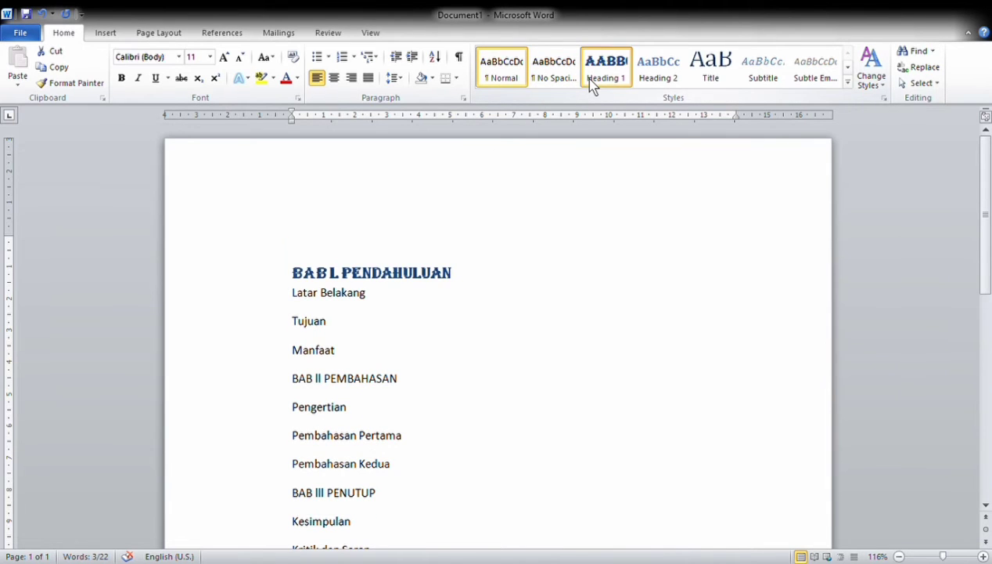
pyautogui.click(300, 384)
pyautogui.moveTo(300, 385); pyautogui.dragTo(432, 392)
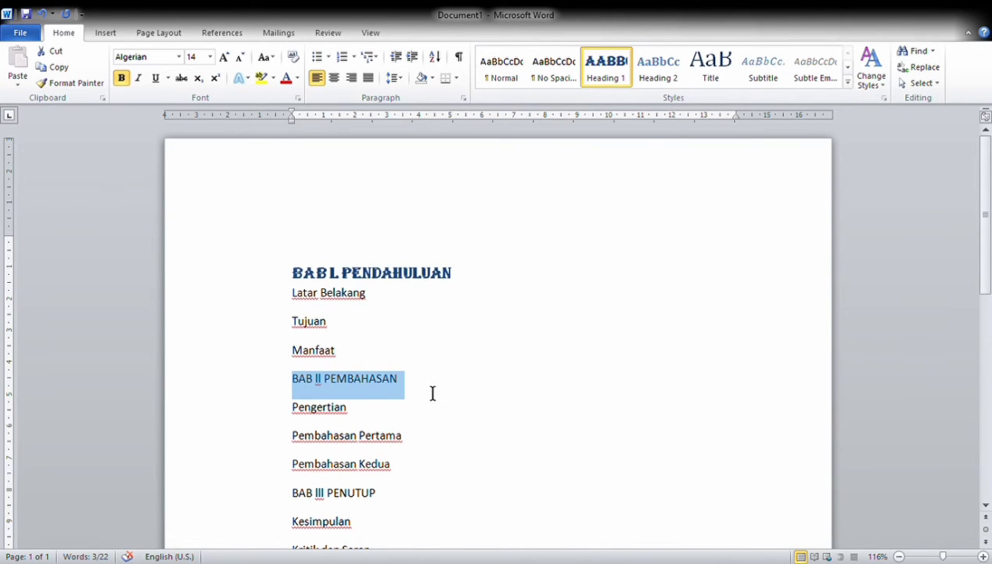
pyautogui.click(606, 83)
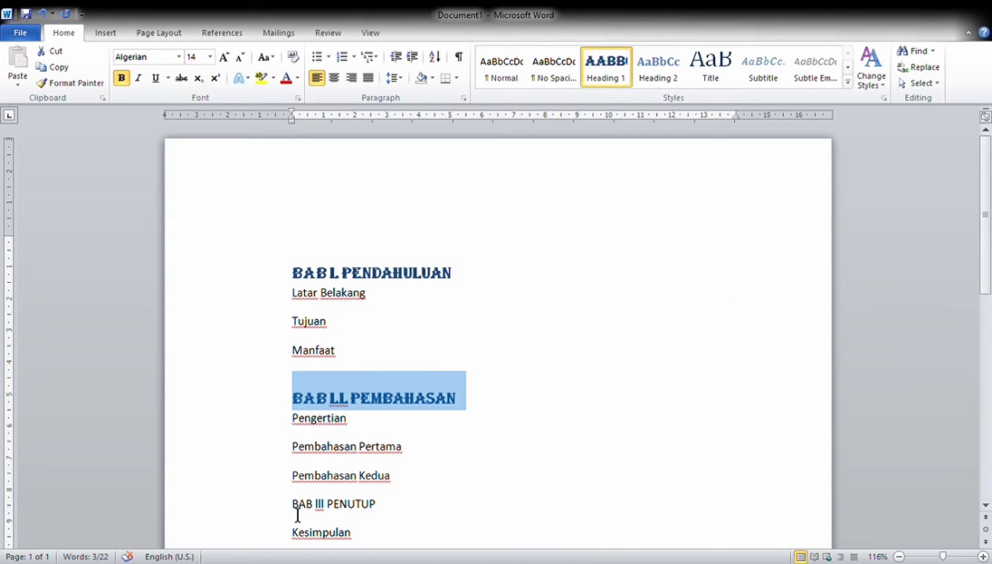
pyautogui.moveTo(296, 510); pyautogui.dragTo(410, 515)
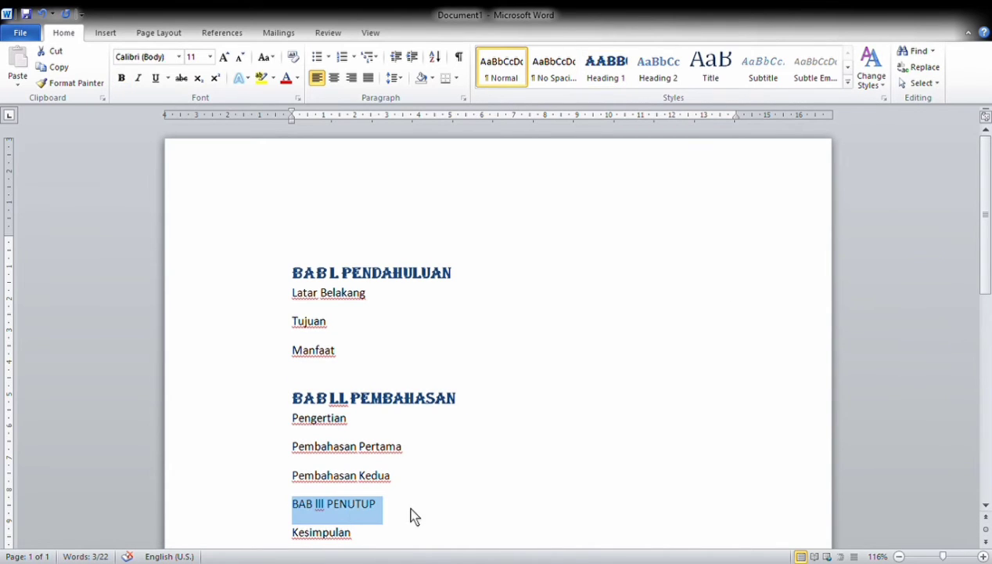
pyautogui.click(600, 78)
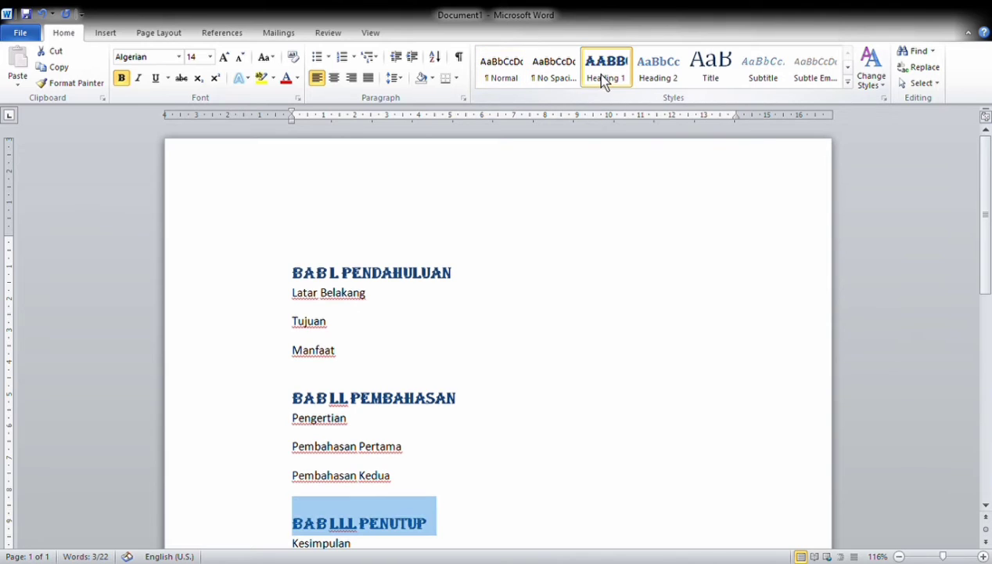
# Apply the Heading 2 style to all the subchapter lines under the three chapters
pyautogui.moveTo(983, 243); pyautogui.dragTo(984, 270)
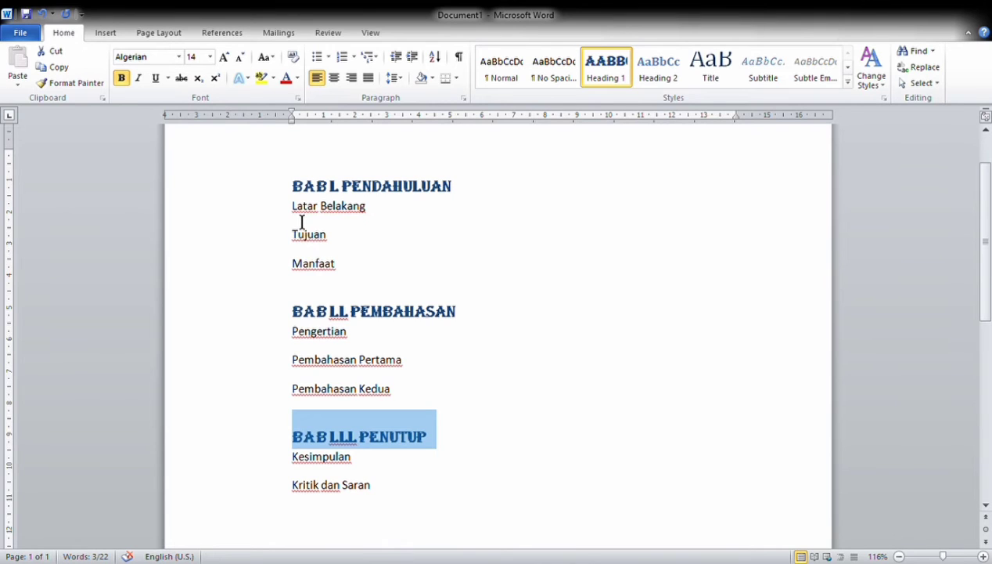
pyautogui.moveTo(295, 208); pyautogui.dragTo(389, 284)
pyautogui.click(657, 70)
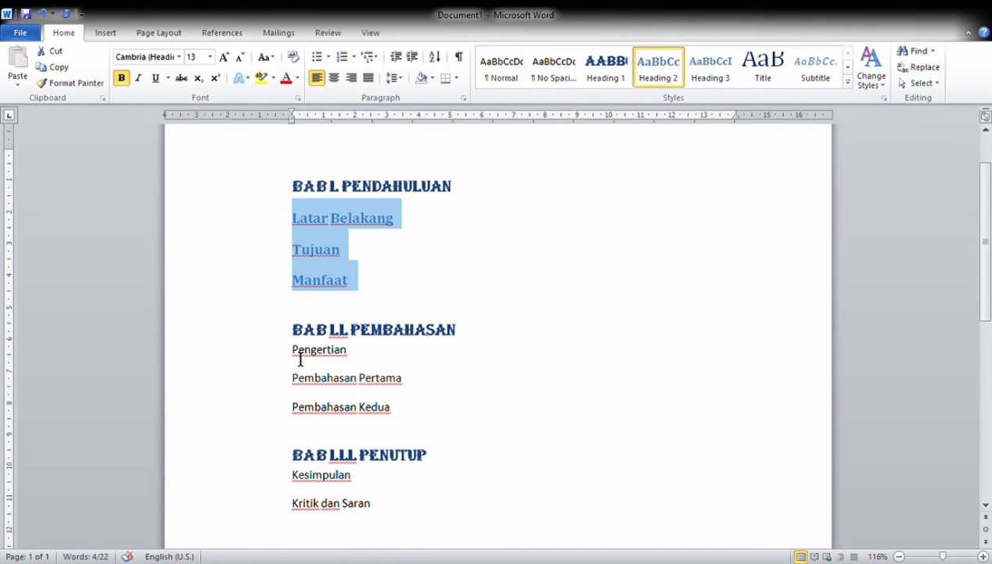
pyautogui.moveTo(292, 349); pyautogui.dragTo(421, 412)
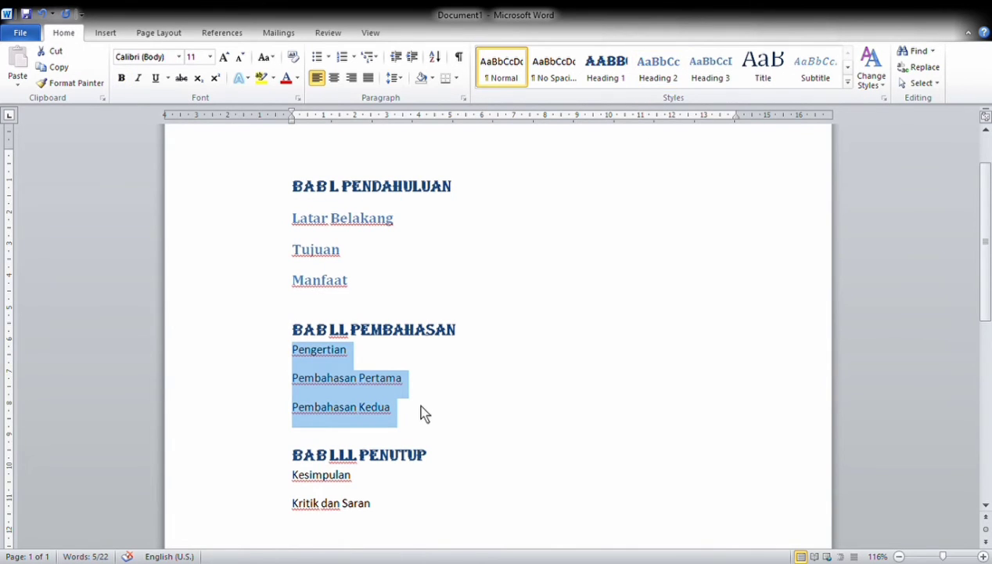
pyautogui.click(649, 88)
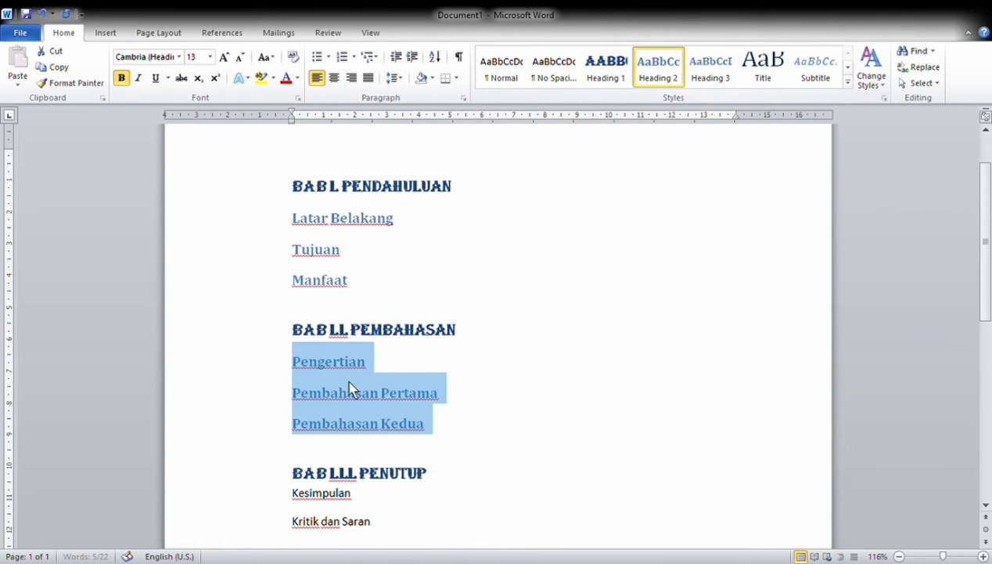
pyautogui.moveTo(293, 492); pyautogui.dragTo(401, 545)
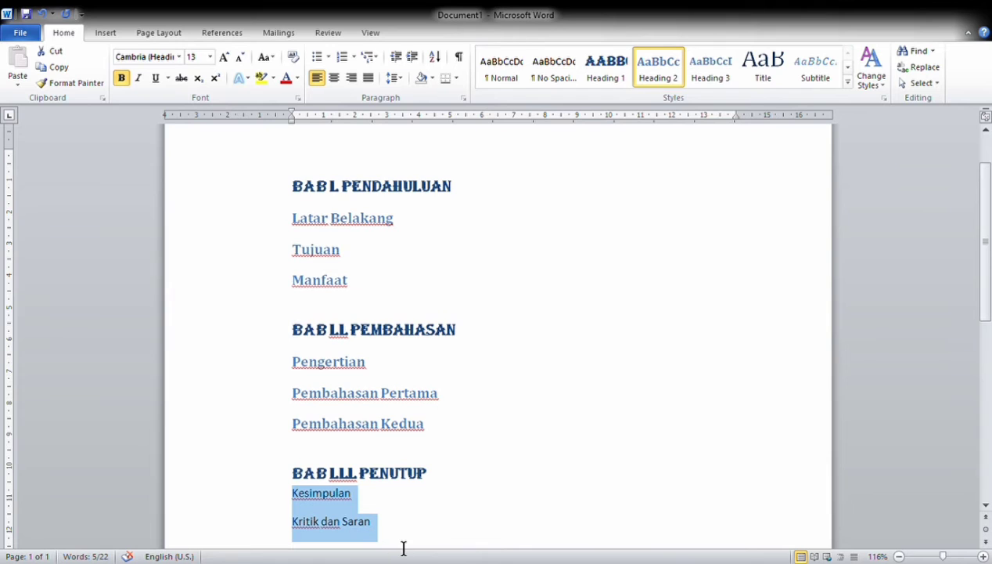
pyautogui.click(656, 78)
# Retype the numerals in the PENDAHULUAN and PEMBAHASAN chapter headings as "I" and "II"
pyautogui.click(348, 193)
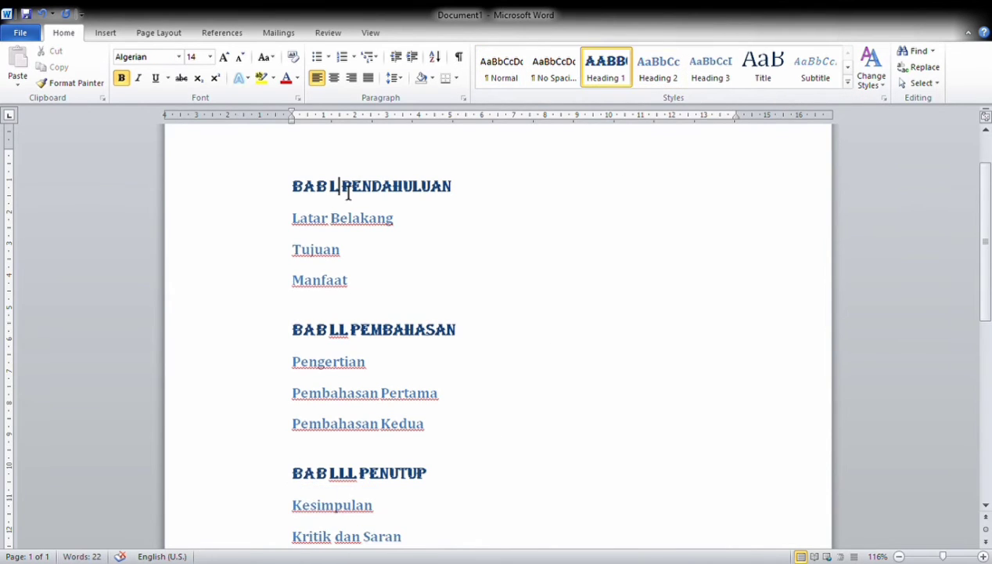
pyautogui.press('BackSpace')
pyautogui.write('I')
pyautogui.press('BackSpace')
pyautogui.write('I')
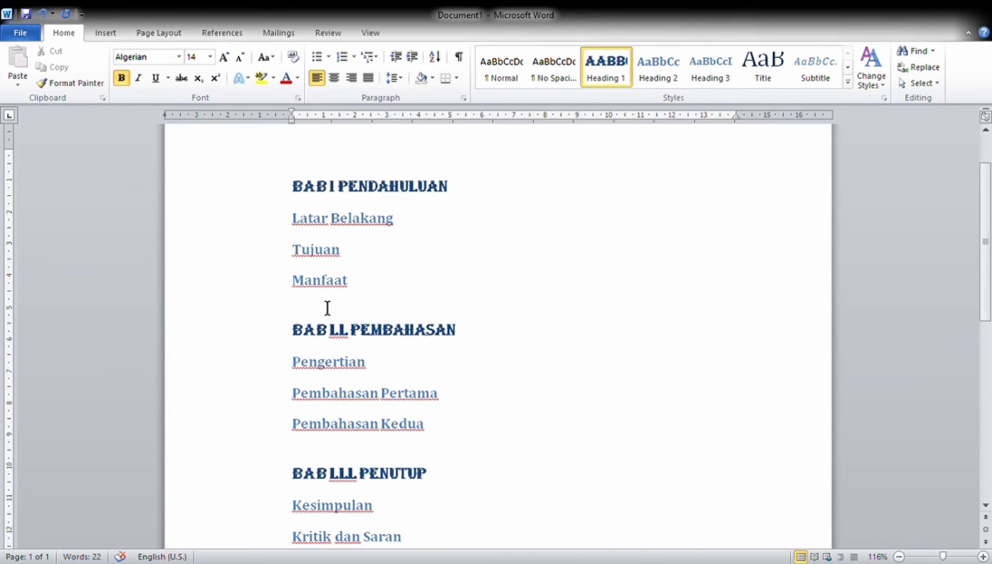
pyautogui.click(352, 333)
pyautogui.press('BackSpace')
pyautogui.press('BackSpace')
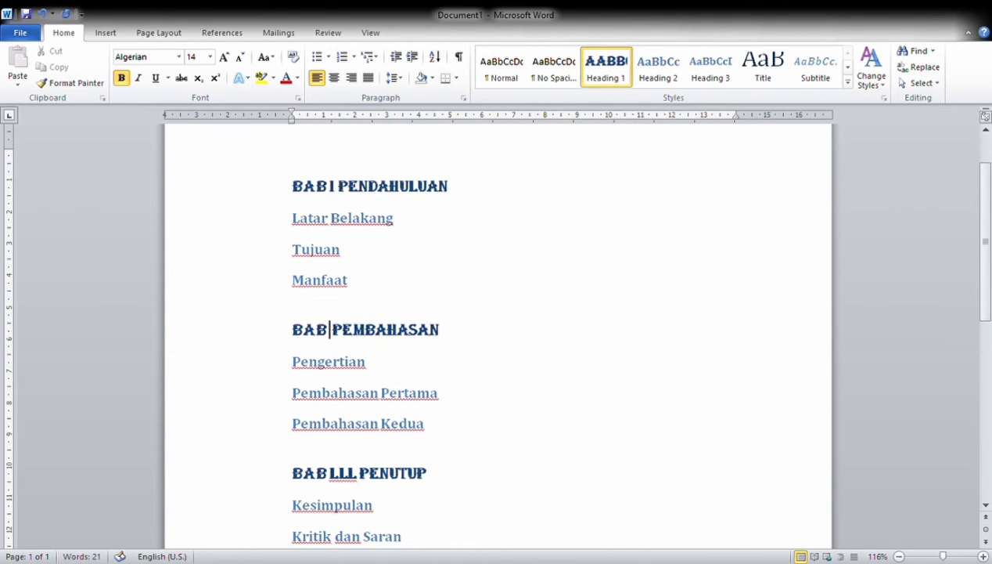
pyautogui.write('II')
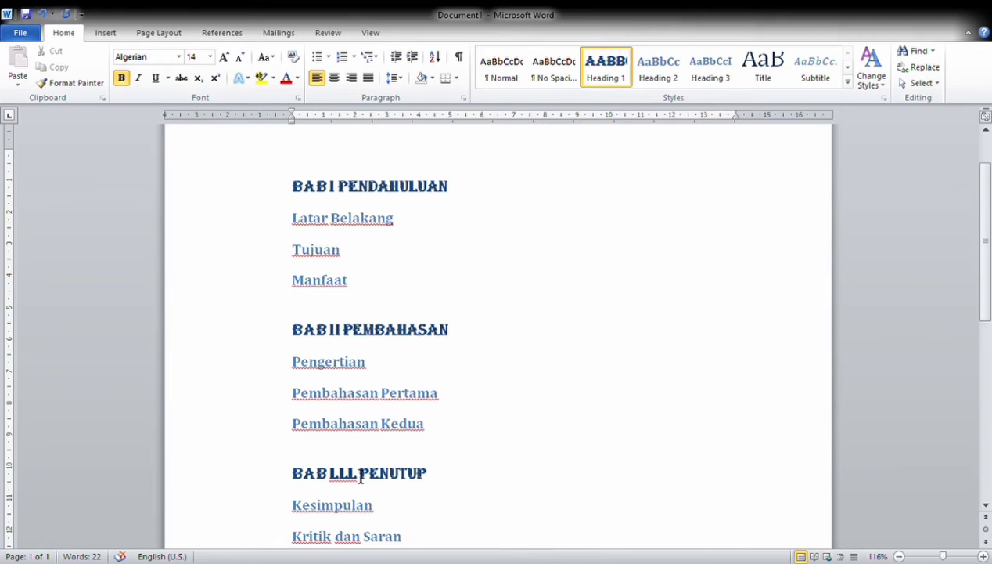
# Replace the wrong numeral in the PENUTUP chapter heading with "III"
pyautogui.click(360, 474)
pyautogui.press('BackSpace')
pyautogui.press('BackSpace')
pyautogui.press('BackSpace')
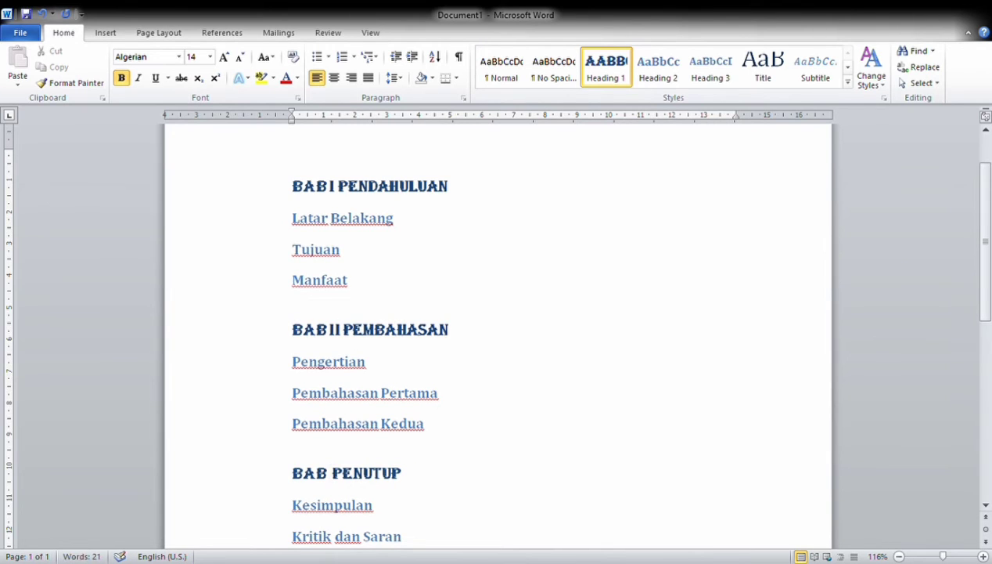
pyautogui.write('III')
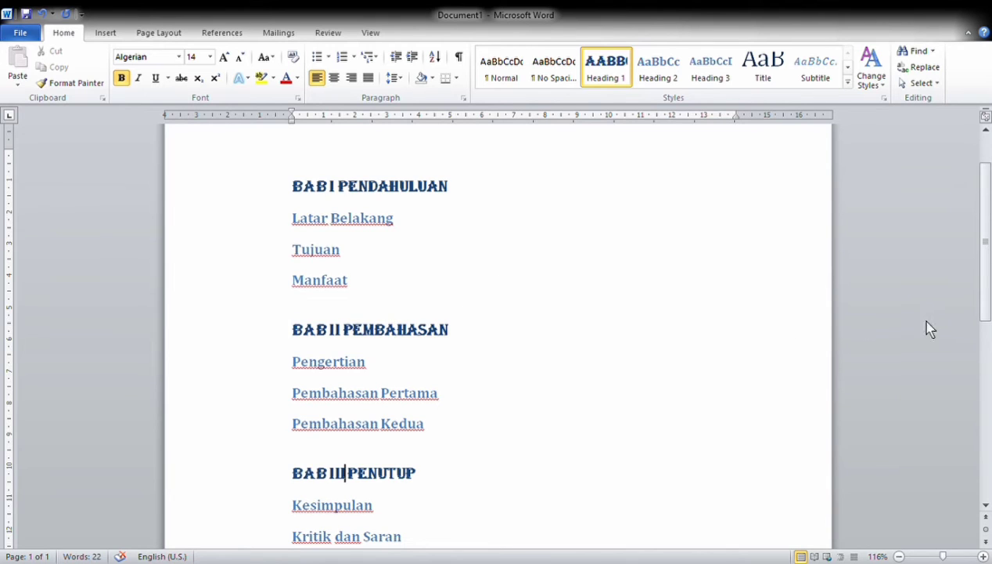
# With the whole outline selected, change the Heading 1 style to Times New Roman 12, bold, black and centred
pyautogui.moveTo(985, 310); pyautogui.dragTo(987, 316)
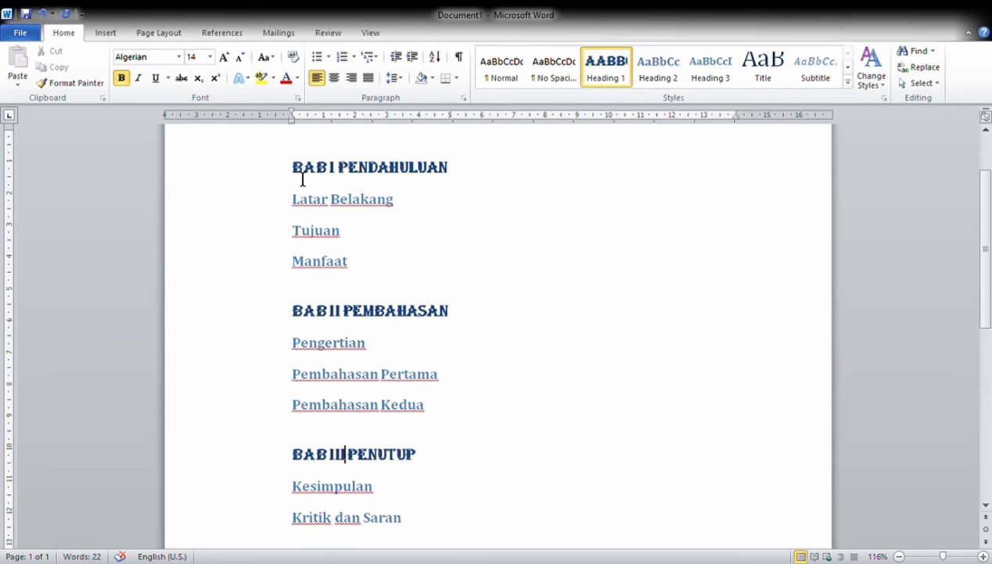
pyautogui.moveTo(302, 179); pyautogui.dragTo(427, 536)
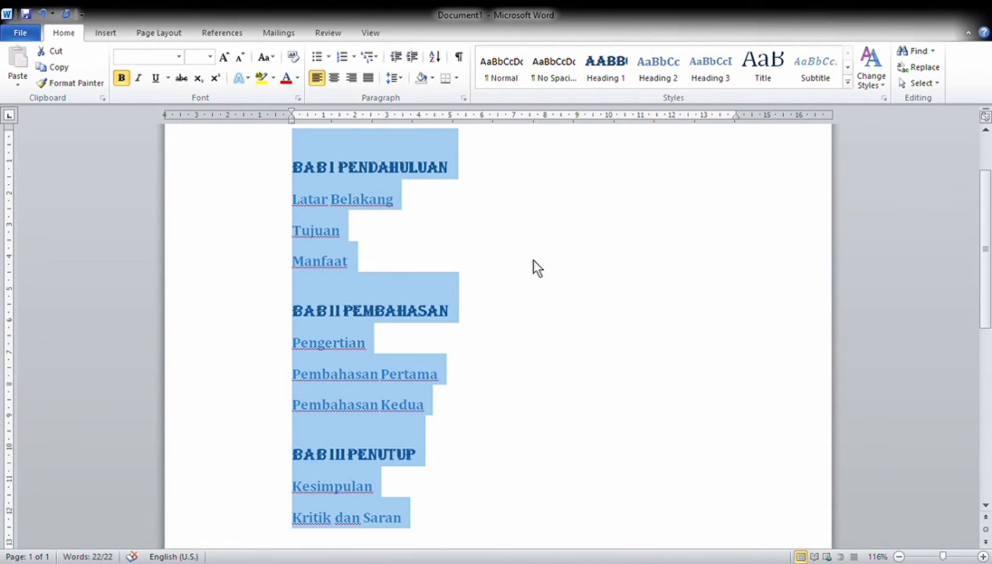
pyautogui.click(620, 76)
pyautogui.hotkey('ctrl', 'z')
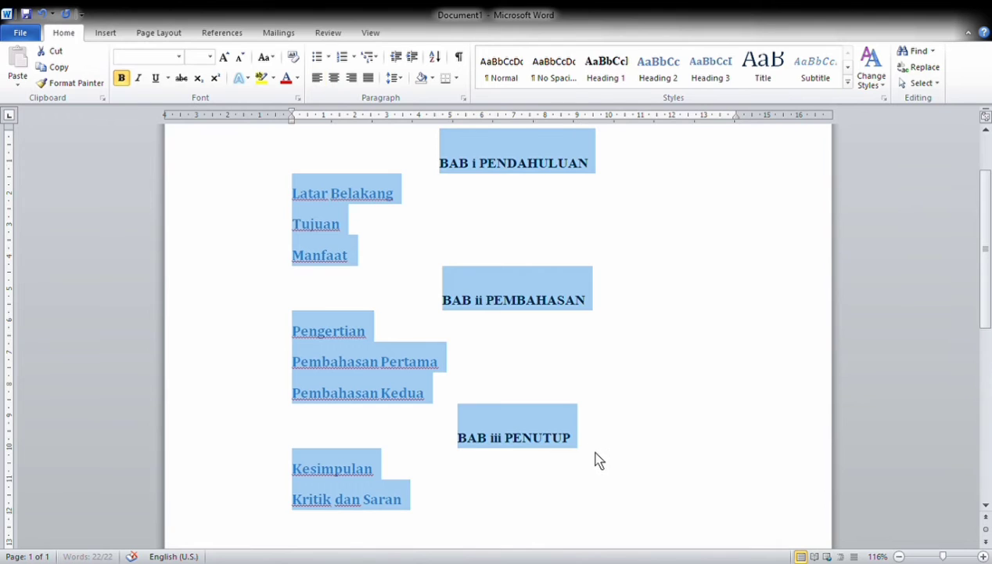
pyautogui.click(551, 440)
# Replace the lowercase numeral in the PENDAHULUAN chapter heading with a capital "I"
pyautogui.click(491, 180)
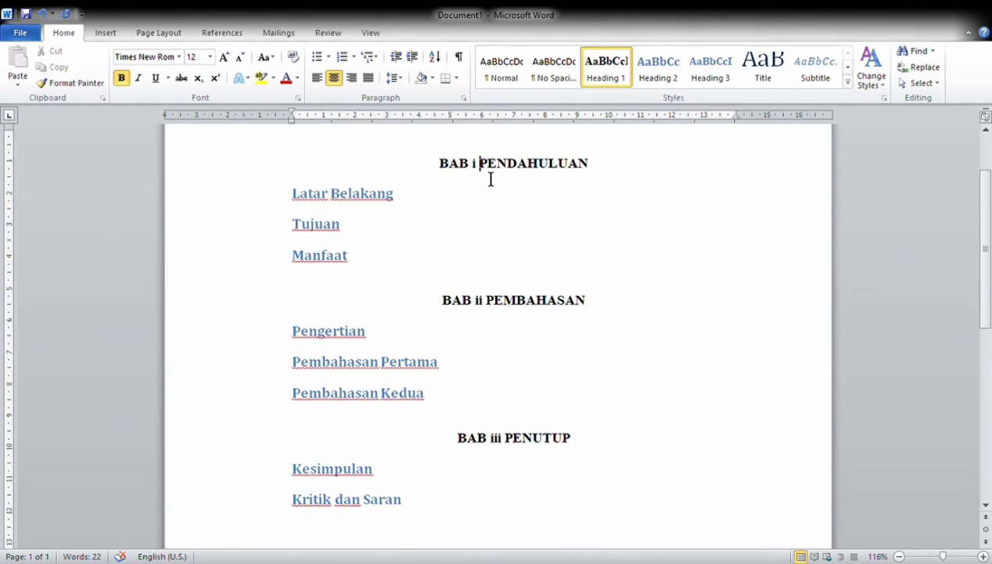
pyautogui.press('BackSpace')
pyautogui.press('BackSpace')
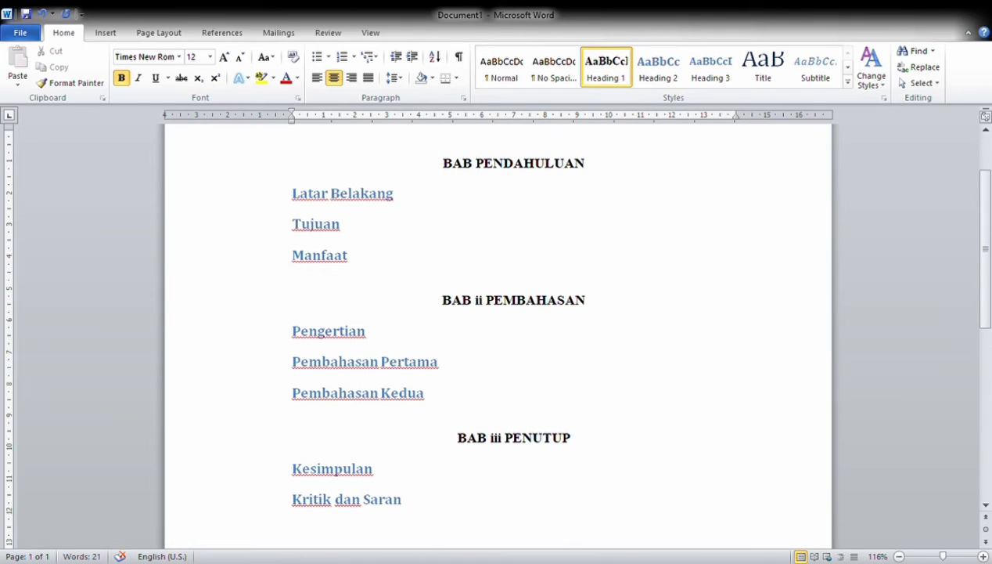
pyautogui.write('I')
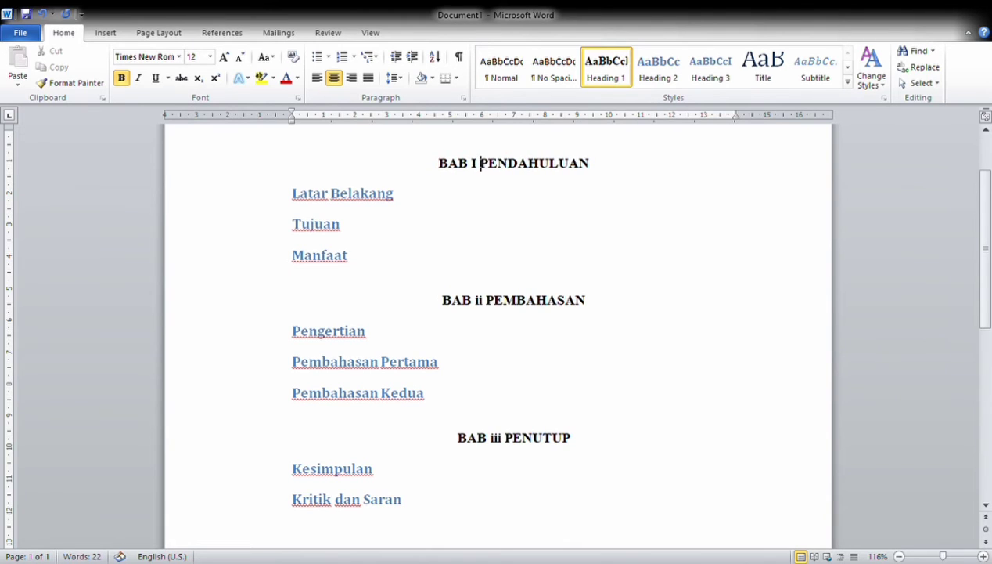
# Replace the lowercase numeral in the PEMBAHASAN chapter heading with a capital "II"
pyautogui.click(489, 305)
pyautogui.press('BackSpace')
pyautogui.press('BackSpace')
pyautogui.press('BackSpace')
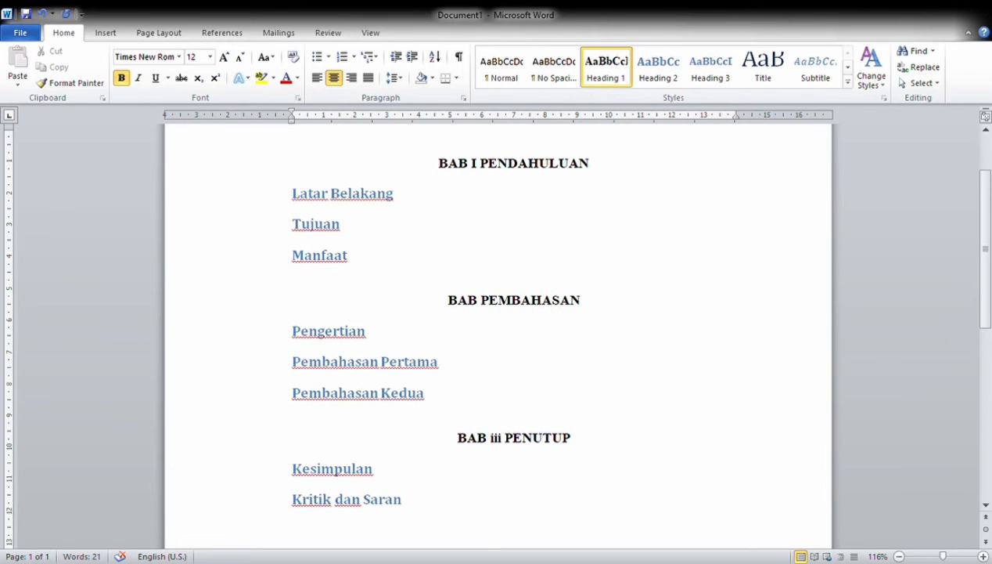
pyautogui.write('II')
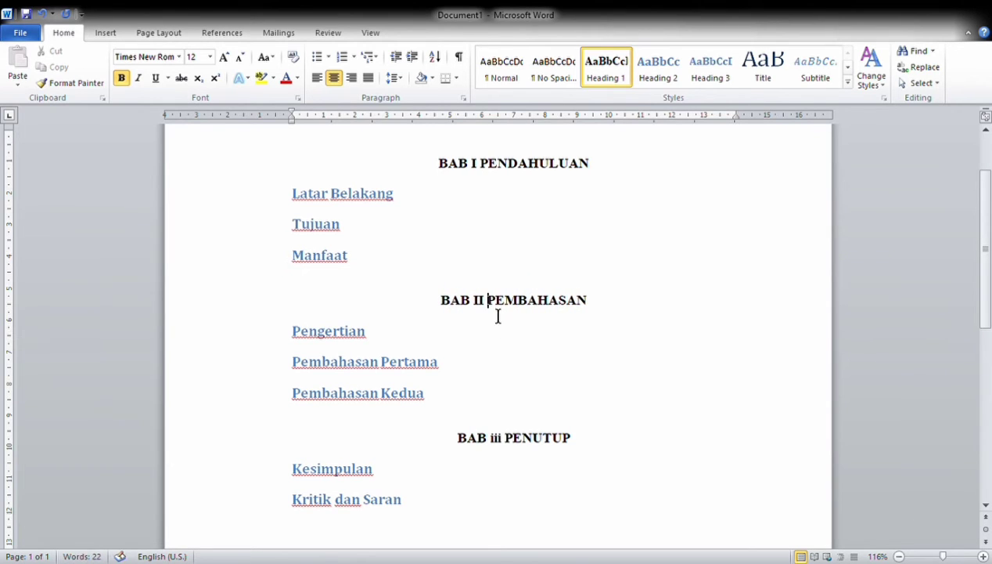
# Replace the lowercase numeral in the PENUTUP chapter heading with a capital "III", keeping a space before the title
pyautogui.click(505, 440)
pyautogui.press('BackSpace')
pyautogui.press('BackSpace')
pyautogui.press('BackSpace')
pyautogui.press('BackSpace')
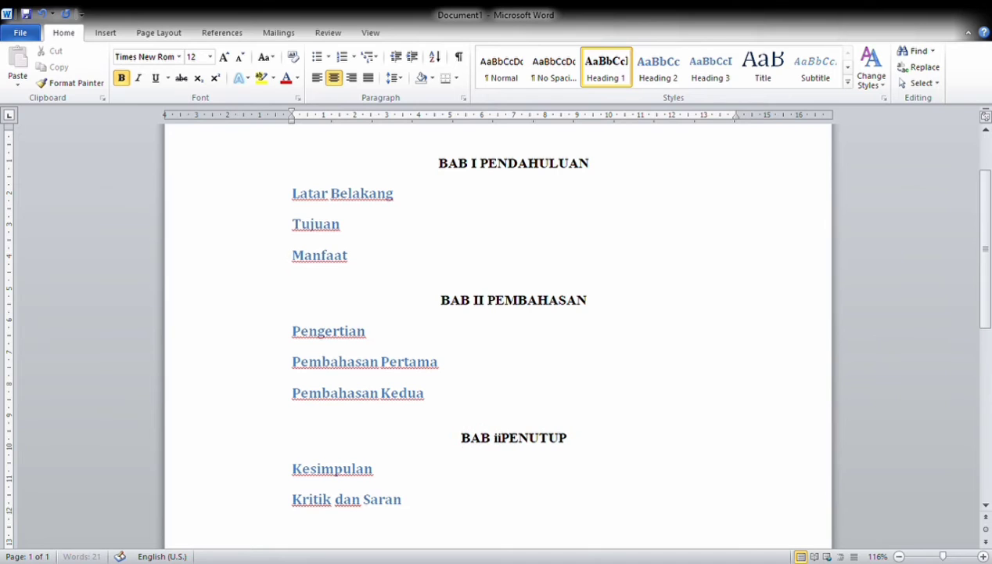
pyautogui.write('II')
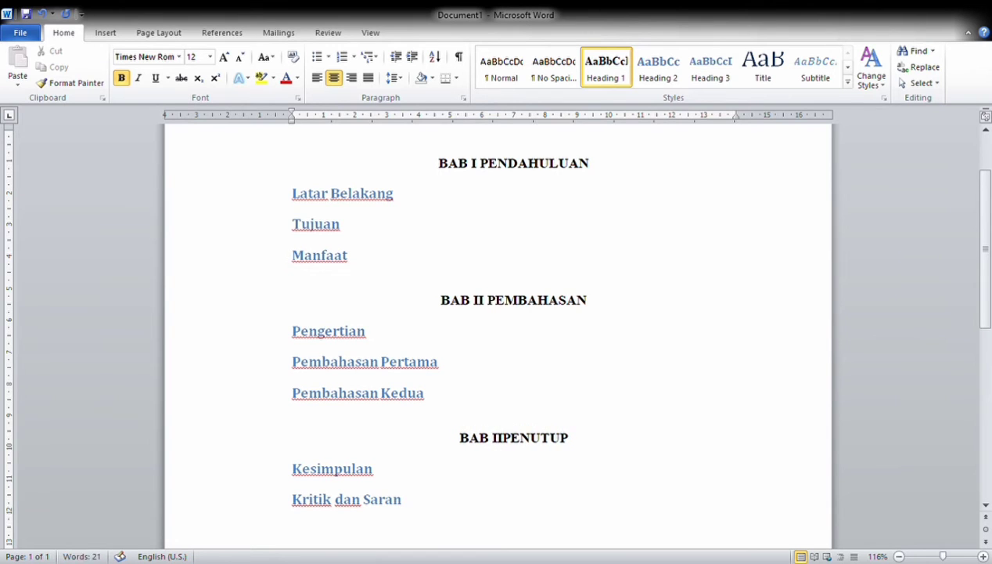
pyautogui.press('BackSpace')
pyautogui.write('I')
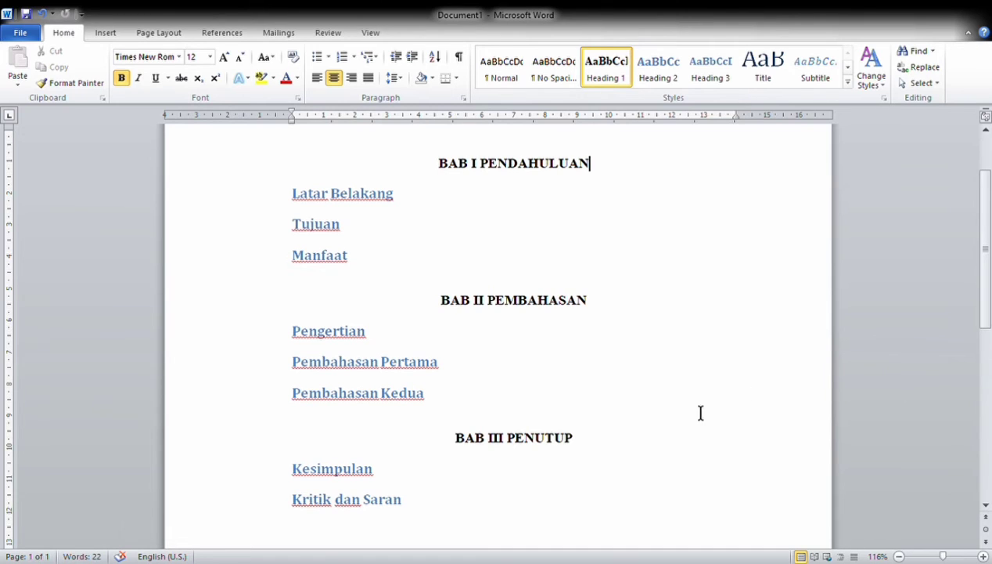
# Change the Heading 2 style used by the subchapters to Times New Roman 12, bold and black
pyautogui.click(332, 199)
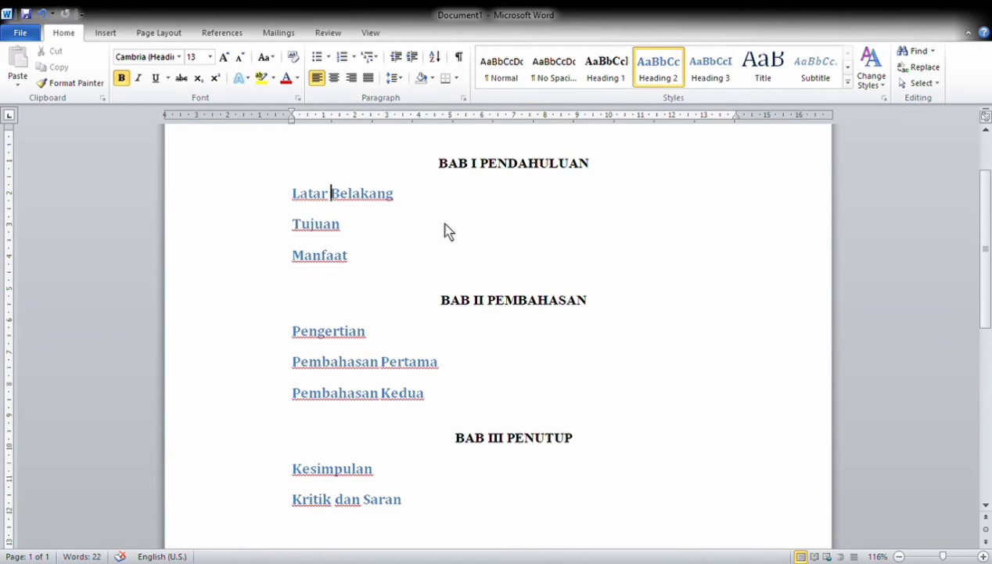
pyautogui.hotkey('ctrl', 'z')
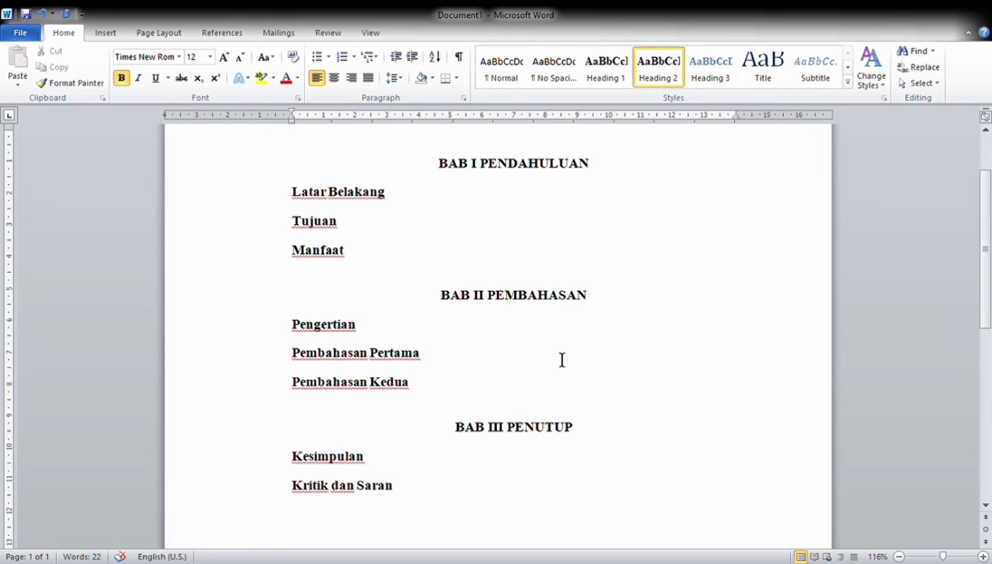
# Show the Navigation Pane to check the chapter and subchapter hierarchy, and close it again
pyautogui.click(368, 39)
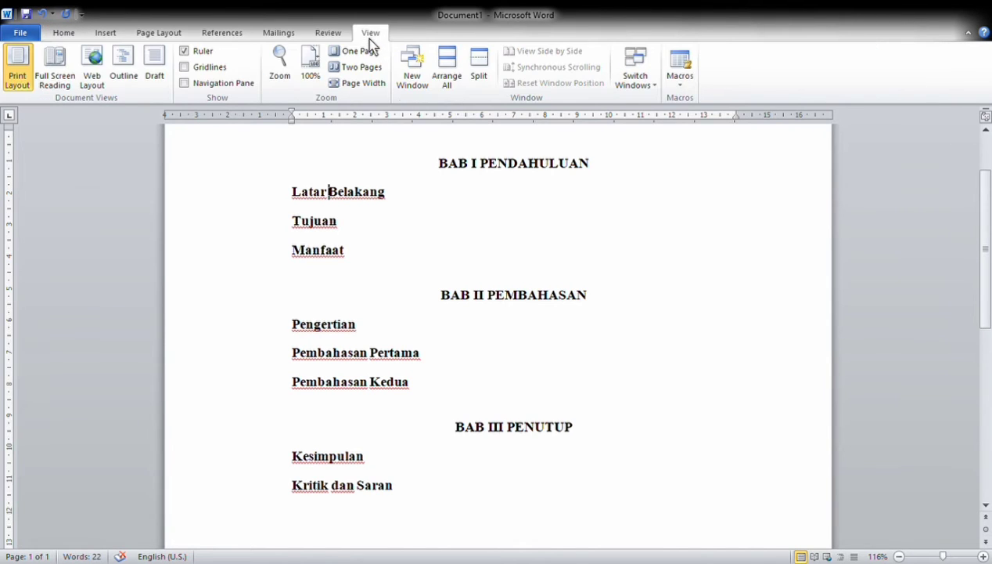
pyautogui.click(184, 86)
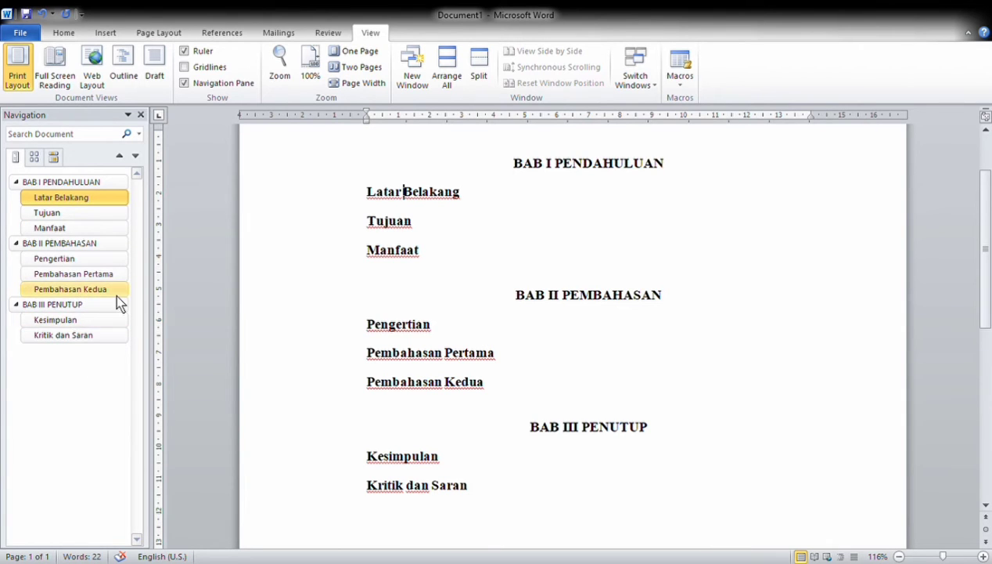
pyautogui.click(141, 115)
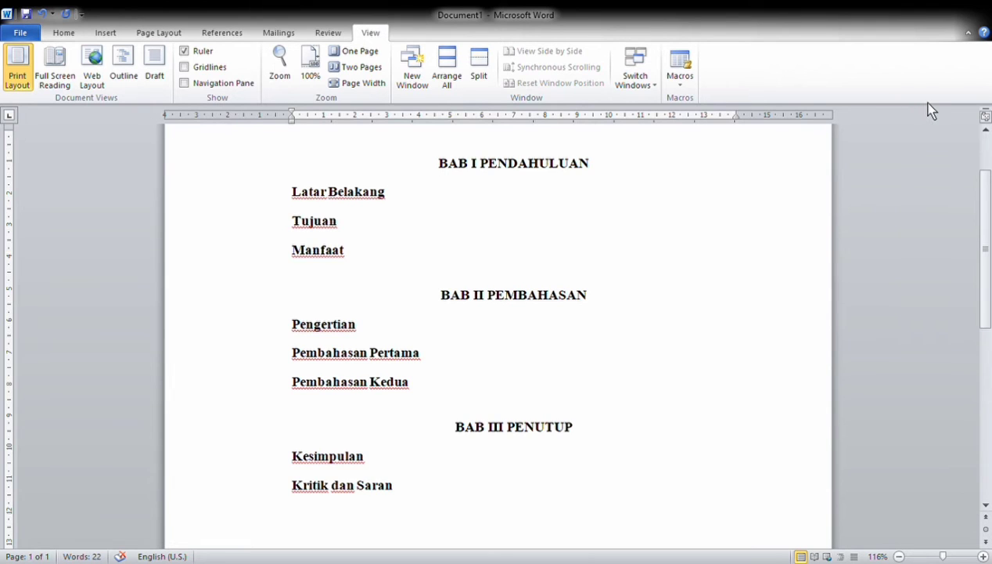
# Insert the body text beginning "Peraturan larangan penggunaan alat tangkap cantrang" under Latar Belakang, starting a new paragraph at "Kementerian Kelautan dan Perikanan"
pyautogui.press('End')
pyautogui.press('Return')
pyautogui.write('G')
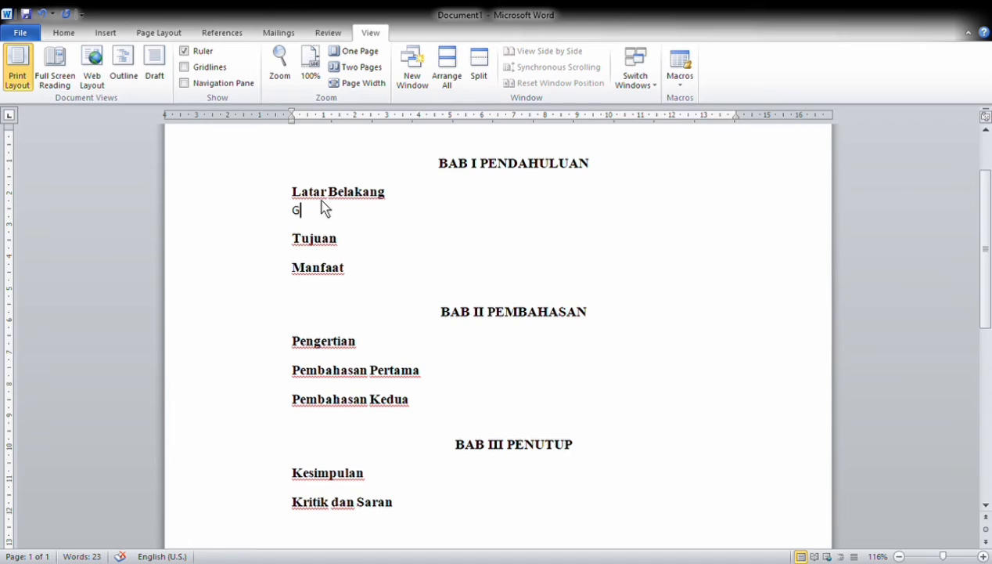
pyautogui.press('BackSpace')
pyautogui.write('Peraturan larangan penggunaan alat tangkap cantrang sebenarnya sudah dikeluarkan sejak lama. Dimulai sejak dikeluarkannya Keputusan Presiden Republik Indonesia Nomor 39 TAHUN 1980 Tentang Penghapusan Jaring Trawl, Keputusan Menteri Pertanian Nomor 503 / Kpts / UM / 7 /1980. Kemudian ditindaklanjuti dengan Keputusan Dirjen Perikanan Nomor IK.340 / DJ.10106/97 sebagai petunjuk pelaksanaan dari larangan penggunaan cantrang. Sejumlah pelanggaran di Jawa Tengah terkait operasional alat penangkapan ikan cantrang. Salah satunya adalah pengecilan ukuran Gross Tonnage kapal yang dibuktikan dengan hasil uji petik yaitu di daerah Tegal, Pati dan Rembang. Kemudian spesifikasi teknis alat penangkapan ikan yang tidak sesuai ketentuan baik ukuran mata jaring ikan (mesh size), maupun ukuran tali ris. Kementerian Kelautan dan Perikanan (KKP) masih mengizinkan kapal cantrang di bawah 30 GT untuk berlayar. Izin untuk berlayar ini sampai pemilik kapal mampu beralih kepada alat tangkap ikan yang ramah lingkungan. Dari berbagai polemik mengenai pelarangan penggunaan alat penangkap ikan cantrang tersebut maka dalam kajian ini bertujuan untuk mengamati dan mengkaji persoalan pelarangan API cantrang dan sekaligus memberikan masukan yang sekiranya dapat dijadikan bahan pertimbangan')
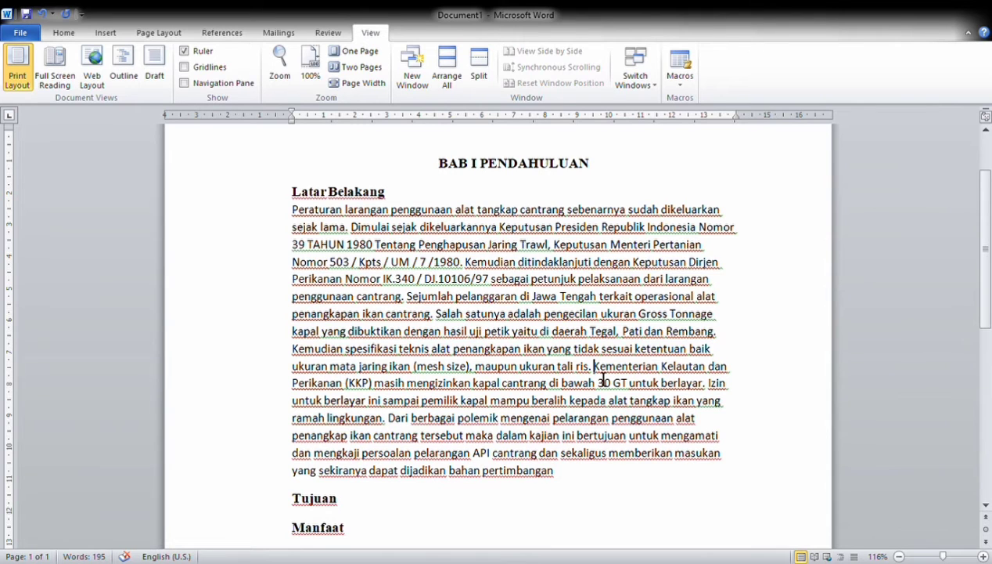
pyautogui.press('Return')
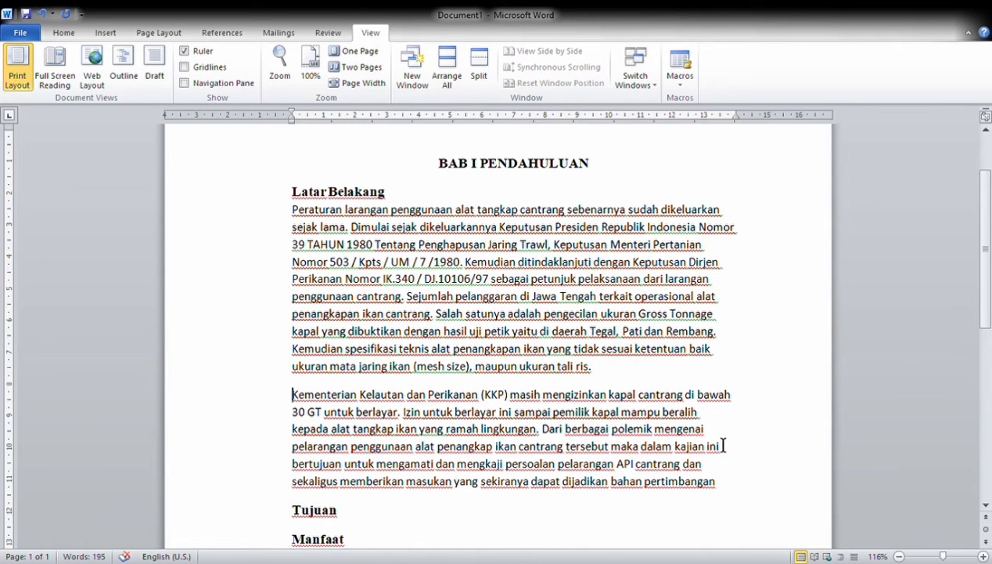
# Insert the same cantrang body text under Tujuan, starting a new paragraph at "Kementerian Kelautan dan Perikanan"
pyautogui.moveTo(988, 329); pyautogui.dragTo(988, 381)
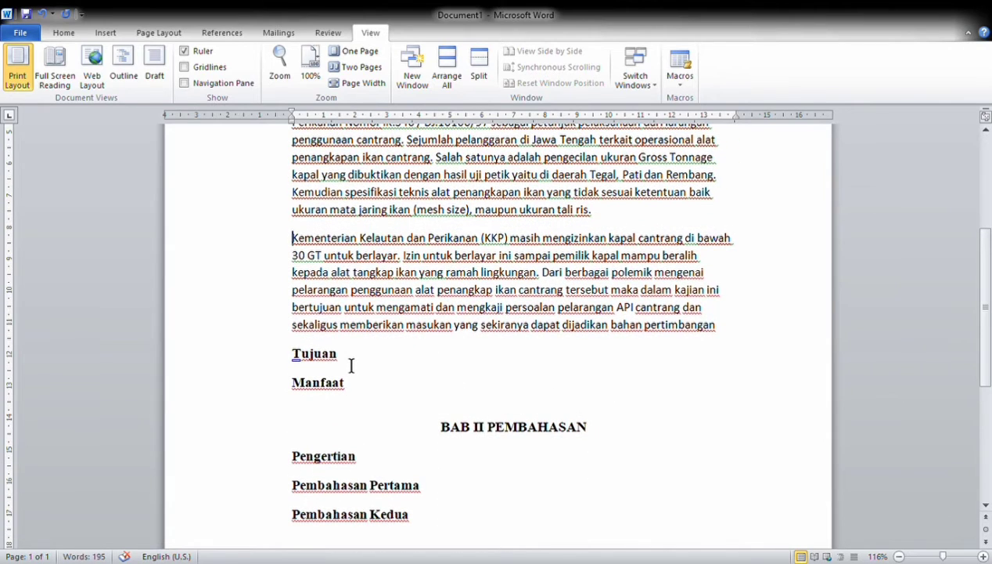
pyautogui.press('Return')
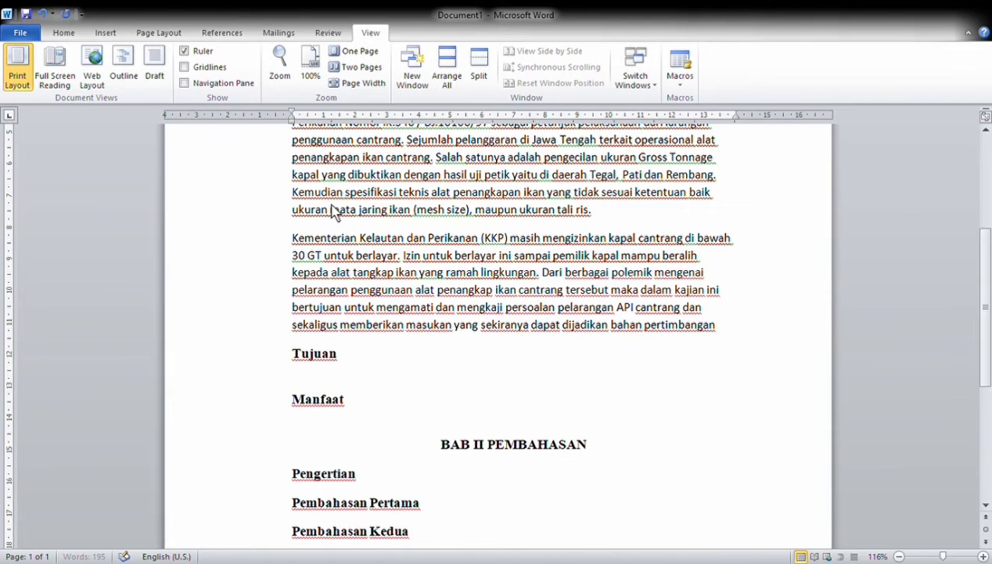
pyautogui.write('Peraturan larangan penggunaan alat tangkap cantrang sebenarnya sudah dikeluarkan sejak lama. Dimulai sejak dikeluarkannya Keputusan Presiden Republik Indonesia Nomor 39 TAHUN 1980 Tentang Penghapusan Jaring Trawl, Keputusan Menteri Pertanian Nomor 503 / Kpts / UM / 7 /1980. Kemudian ditindaklanjuti dengan Keputusan Dirjen Perikanan Nomor IK.340 / DJ.10106/97 sebagai petunjuk pelaksanaan dari larangan penggunaan cantrang. Sejumlah pelanggaran di Jawa Tengah terkait operasional alat penangkapan ikan cantrang. Salah satunya adalah pengecilan ukuran Gross Tonnage kapal yang dibuktikan dengan hasil uji petik yaitu di daerah Tegal, Pati dan Rembang. Kemudian spesifikasi teknis alat penangkapan ikan yang tidak sesuai ketentuan baik ukuran mata jaring ikan (mesh size), maupun ukuran tali ris. Kementerian Kelautan dan Perikanan (KKP) masih mengizinkan kapal cantrang di bawah 30 GT untuk berlayar. Izin untuk berlayar ini sampai pemilik kapal mampu beralih kepada alat tangkap ikan yang ramah lingkungan. Dari berbagai polemik mengenai pelarangan penggunaan alat penangkap ikan cantrang tersebut maka dalam kajian ini bertujuan untuk mengamati dan mengkaji persoalan pelarangan API cantrang dan sekaligus memberikan masukan yang sekiranya dapat dijadikan bahan pertimbangan')
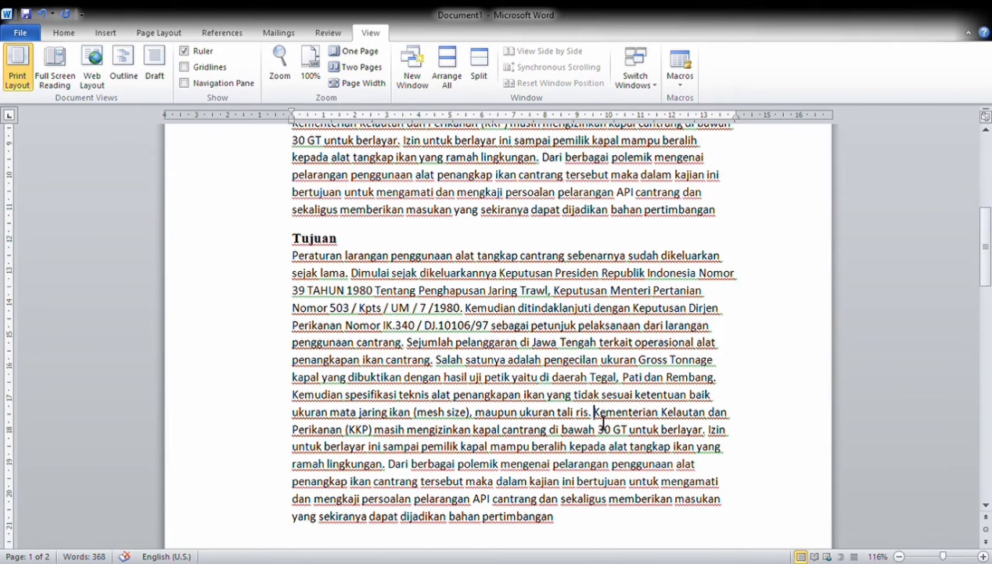
pyautogui.press('Return')
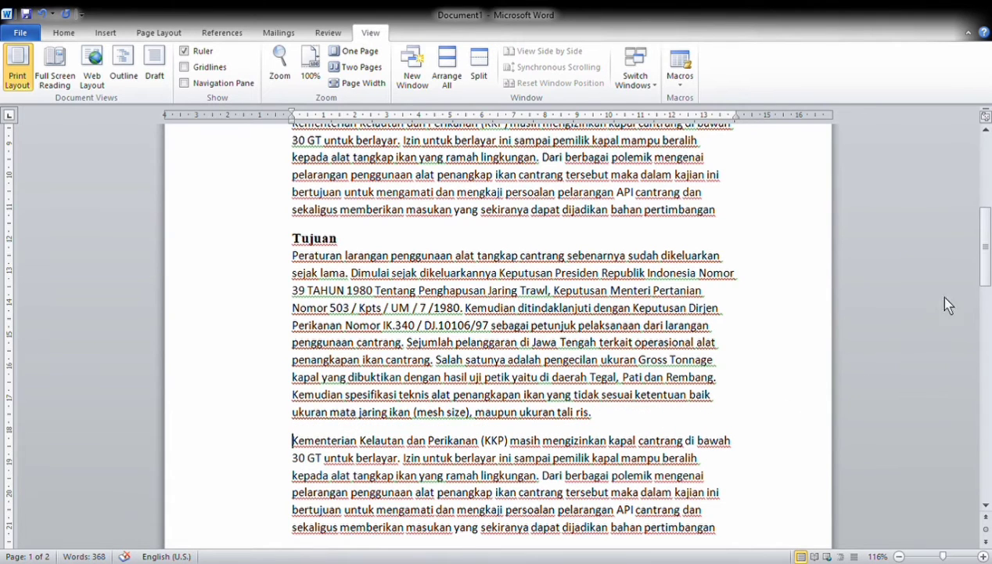
# Paste the cantrang body text on a new line under the Manfaat subheading
pyautogui.moveTo(986, 276); pyautogui.dragTo(970, 366)
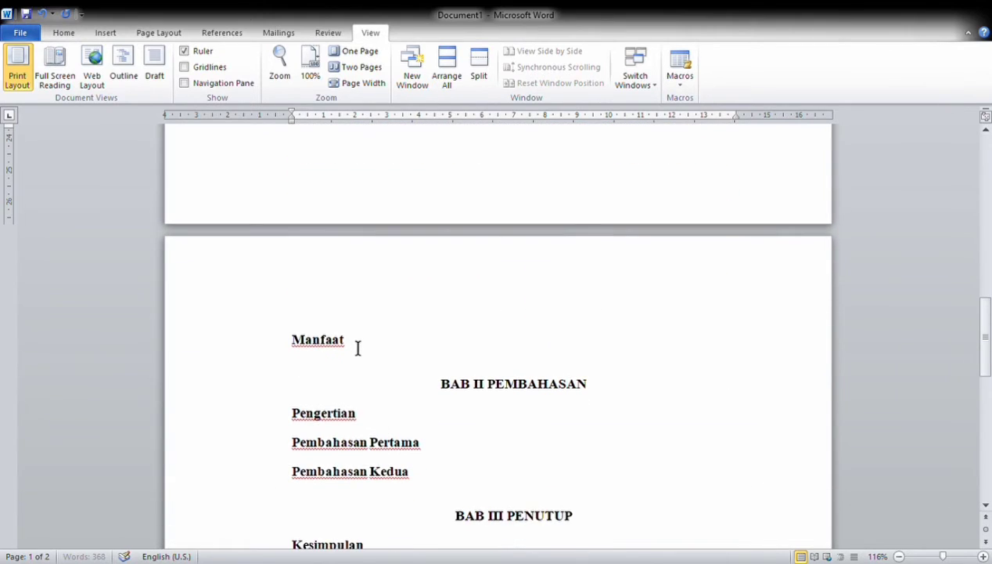
pyautogui.hotkey('ctrl', 'Return')
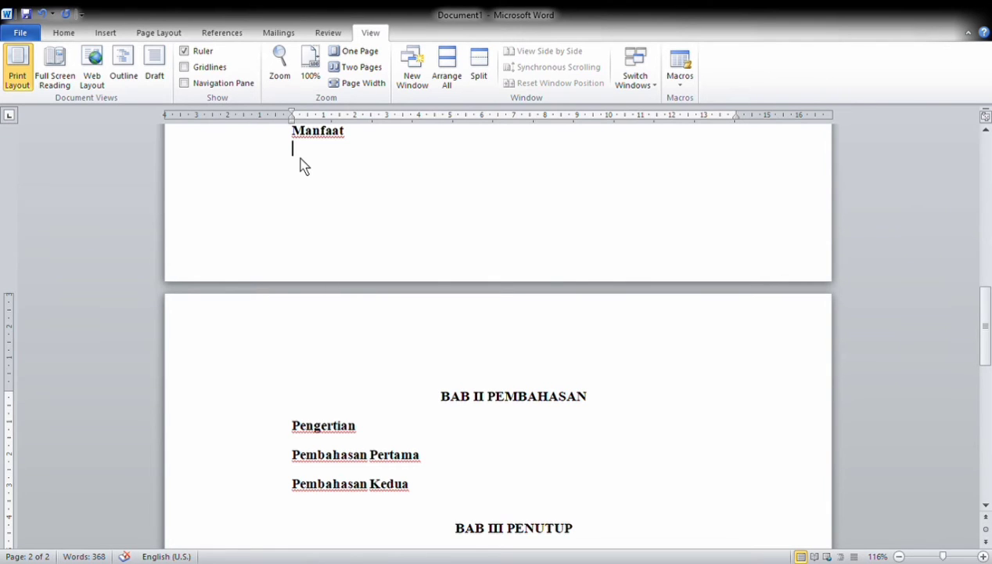
pyautogui.hotkey('ctrl', 'v')
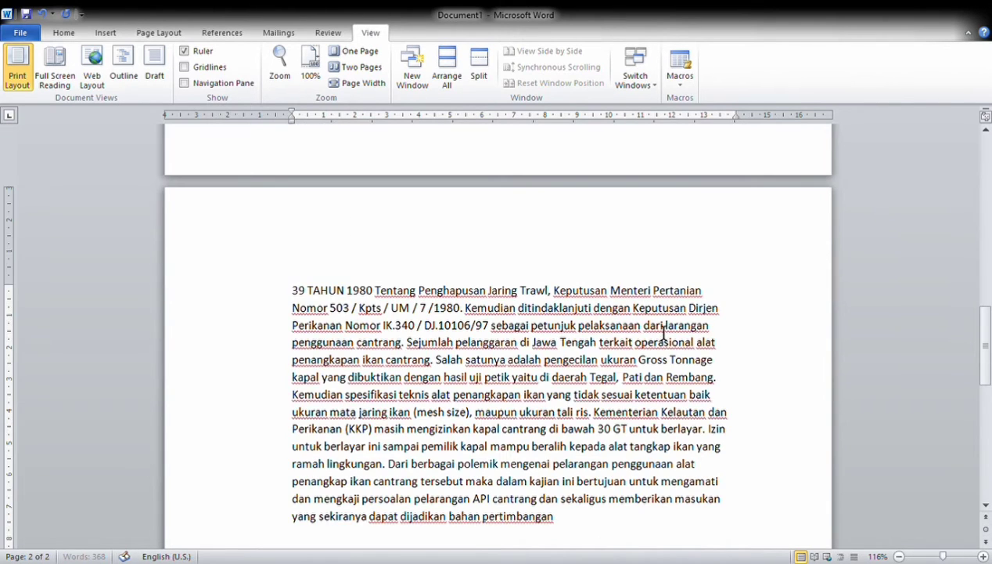
# Insert the cantrang body text on a new line under the Pengertian subheading in BAB II
pyautogui.moveTo(986, 360); pyautogui.dragTo(985, 419)
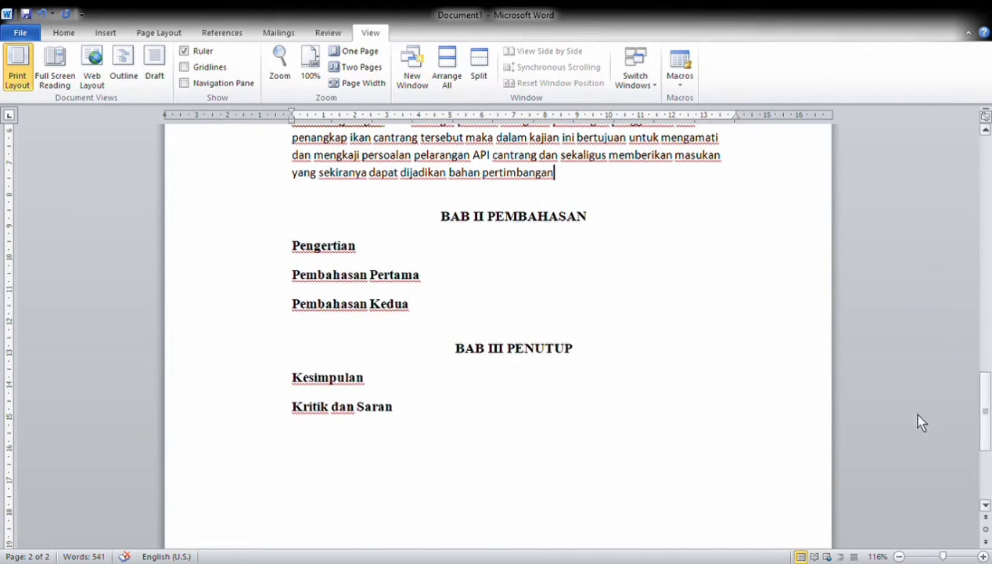
pyautogui.click(373, 260)
pyautogui.press('Return')
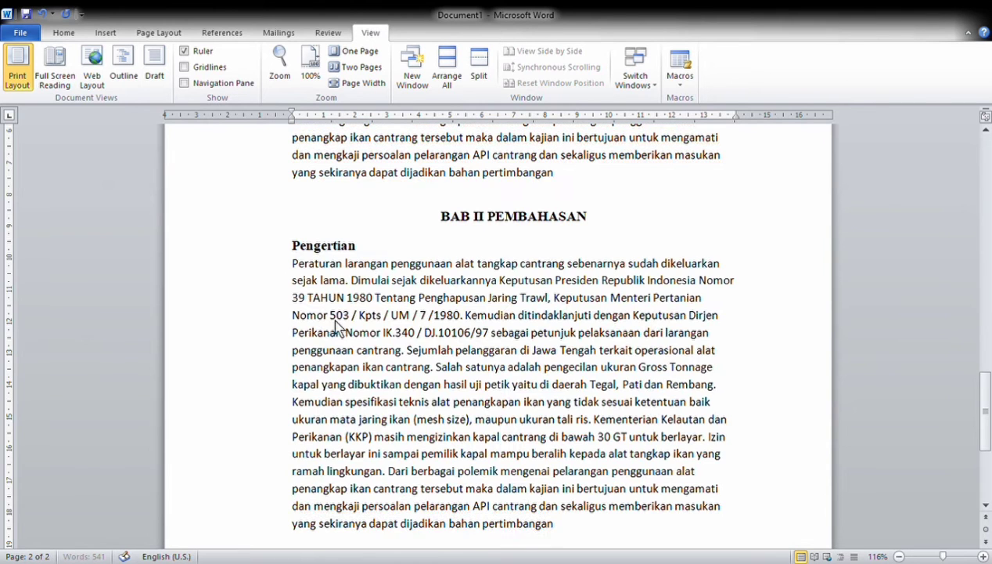
pyautogui.write('Peraturan larangan penggunaan alat tangkap cantrang sebenarnya sudah dikeluarkan sejak lama. Dimulai sejak dikeluarkannya Keputusan Presiden Republik Indonesia Nomor 39 TAHUN 1980 Tentang Penghapusan Jaring Trawl, Keputusan Menteri Pertanian Nomor 503 / Kpts / UM / 7 /1980. Kemudian ditindaklanjuti dengan Keputusan Dirjen Perikanan Nomor IK.340 / DJ.10106/97 sebagai petunjuk pelaksanaan dari larangan penggunaan cantrang. Sejumlah pelanggaran di Jawa Tengah terkait operasional alat penangkapan ikan cantrang. Salah satunya adalah pengecilan ukuran Gross Tonnage kapal yang dibuktikan dengan hasil uji petik yaitu di daerah Tegal, Pati dan Rembang. Kemudian spesifikasi teknis alat penangkapan ikan yang tidak sesuai ketentuan baik ukuran mata jaring ikan (mesh size), maupun ukuran tali ris. Kementerian Kelautan dan Perikanan (KKP) masih mengizinkan kapal cantrang di bawah 30 GT untuk berlayar. Izin untuk berlayar ini sampai pemilik kapal mampu beralih kepada alat tangkap ikan yang ramah lingkungan. Dari berbagai polemik mengenai pelarangan penggunaan alat penangkap ikan cantrang tersebut maka dalam kajian ini bertujuan untuk mengamati dan mengkaji persoalan pelarangan API cantrang dan sekaligus memberikan masukan yang sekiranya dapat dijadikan bahan pertimbangan')
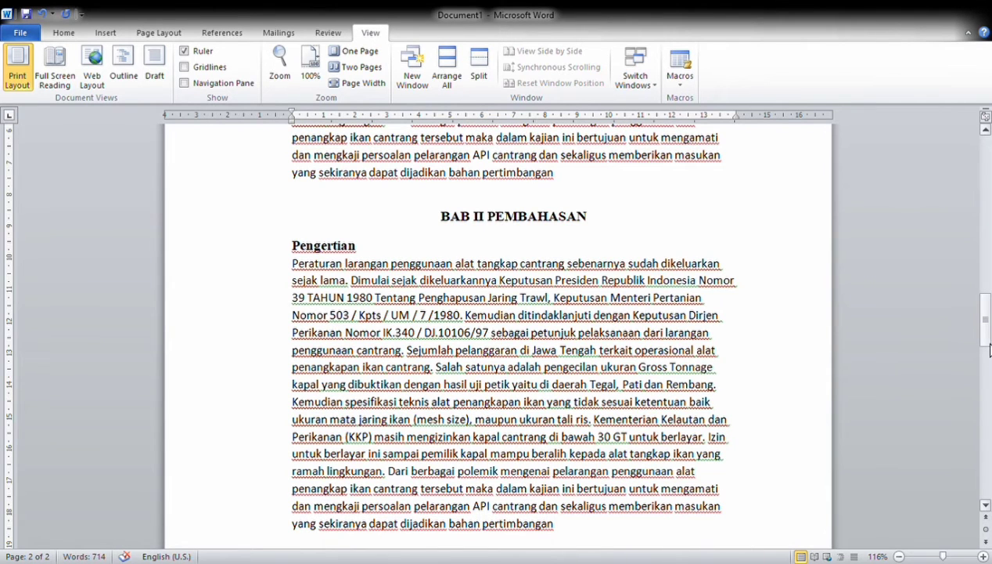
# Paste the cantrang body text on a new line under the Pembahasan Pertama subheading
pyautogui.moveTo(989, 347); pyautogui.dragTo(983, 409)
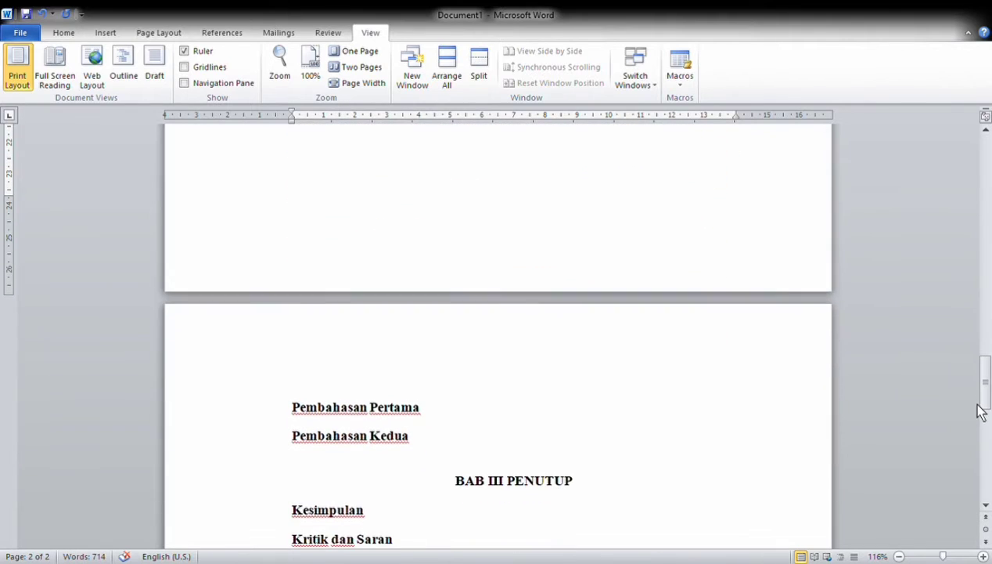
pyautogui.click(435, 413)
pyautogui.hotkey('ctrl', 'Return')
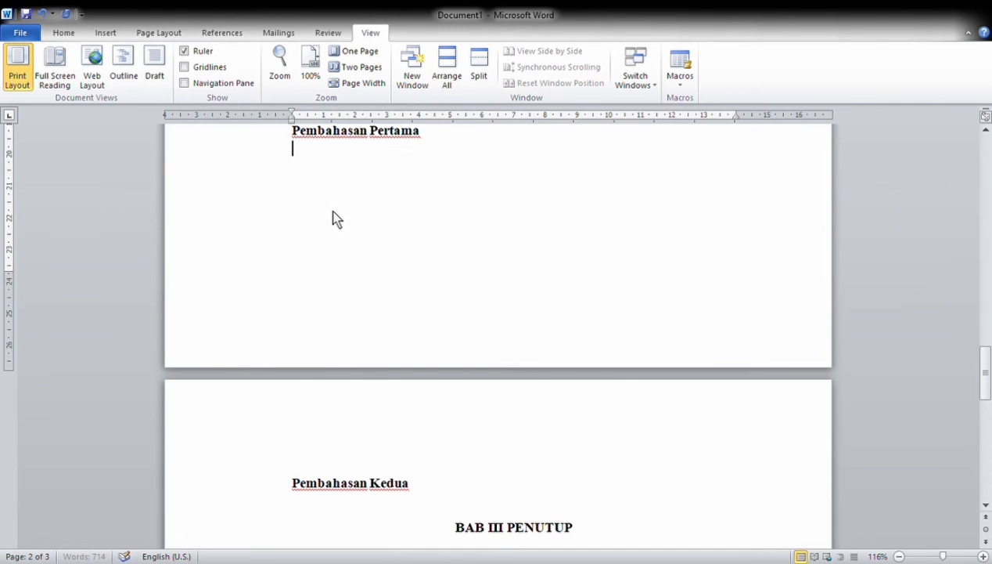
pyautogui.hotkey('ctrl', 'v')
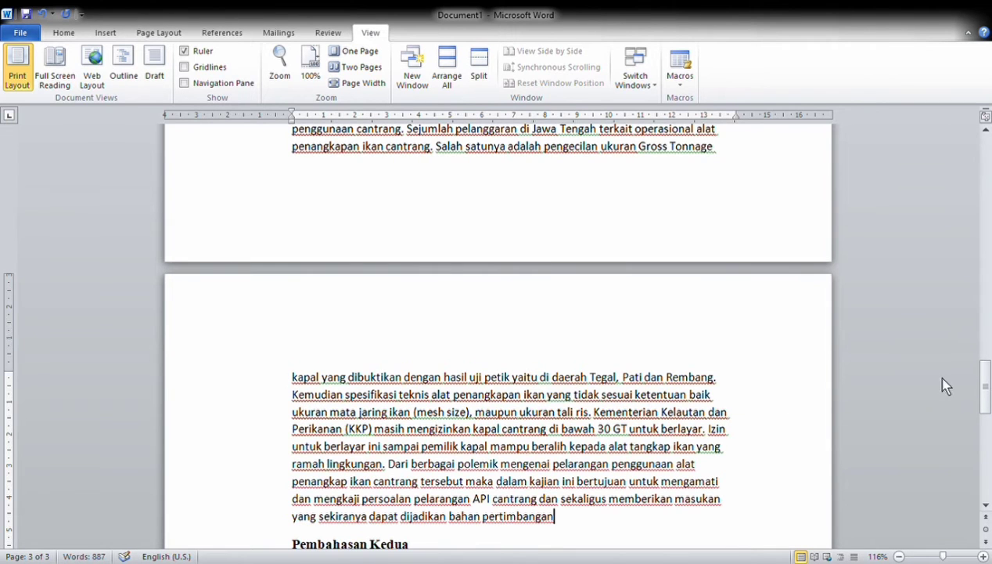
# Insert the cantrang body text on a new line under the Pembahasan Kedua subheading
pyautogui.moveTo(988, 389); pyautogui.dragTo(988, 439)
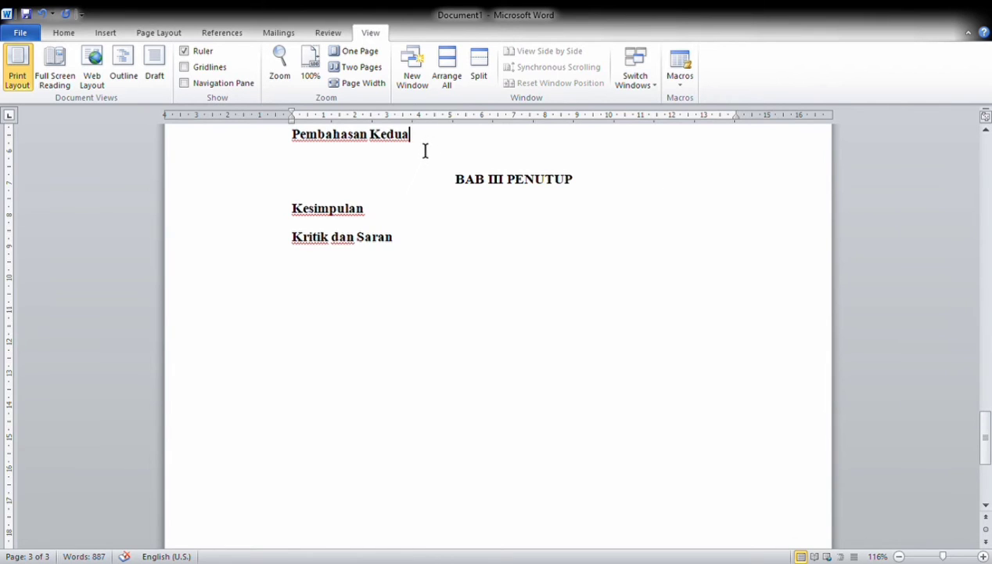
pyautogui.press('Return')
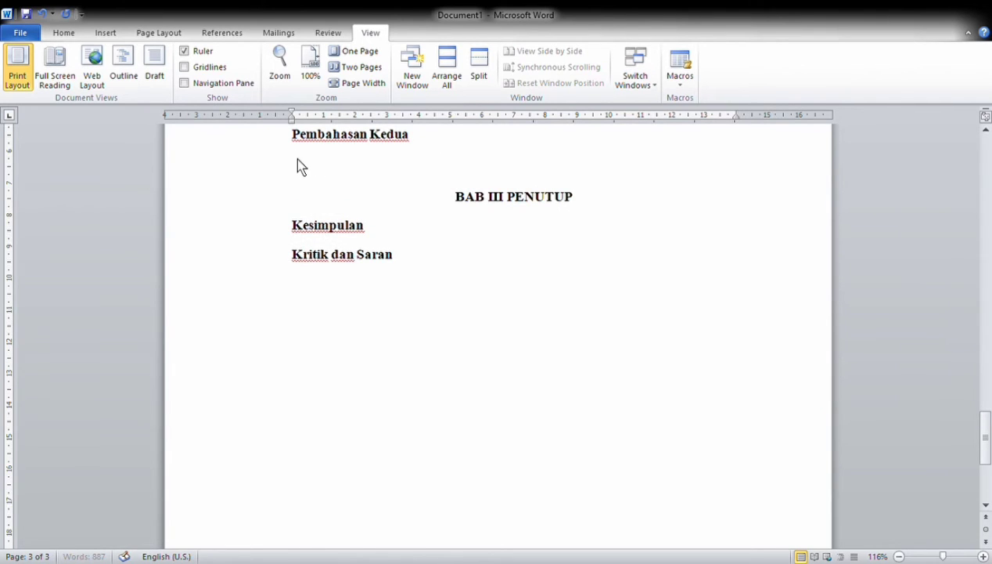
pyautogui.write('Peraturan larangan penggunaan alat tangkap cantrang sebenarnya sudah dikeluarkan sejak lama. Dimulai sejak dikeluarkannya Keputusan Presiden Republik Indonesia Nomor 39 TAHUN 1980 Tentang Penghapusan Jaring Trawl, Keputusan Menteri Pertanian Nomor 503 / Kpts / UM / 7 /1980. Kemudian ditindaklanjuti dengan Keputusan Dirjen Perikanan Nomor IK.340 / DJ.10106/97 sebagai petunjuk pelaksanaan dari larangan penggunaan cantrang. Sejumlah pelanggaran di Jawa Tengah terkait operasional alat penangkapan ikan cantrang. Salah satunya adalah pengecilan ukuran Gross Tonnage kapal yang dibuktikan dengan hasil uji petik yaitu di daerah Tegal, Pati dan Rembang. Kemudian spesifikasi teknis alat penangkapan ikan yang tidak sesuai ketentuan baik ukuran mata jaring ikan (mesh size), maupun ukuran tali ris. Kementerian Kelautan dan Perikanan (KKP) masih mengizinkan kapal cantrang di bawah 30 GT untuk berlayar. Izin untuk berlayar ini sampai pemilik kapal mampu beralih kepada alat tangkap ikan yang ramah lingkungan. Dari berbagai polemik mengenai pelarangan penggunaan alat penangkap ikan cantrang tersebut maka dalam kajian ini bertujuan untuk mengamati dan mengkaji persoalan pelarangan API cantrang dan sekaligus memberikan masukan yang sekiranya dapat dijadikan bahan pertimbangan')
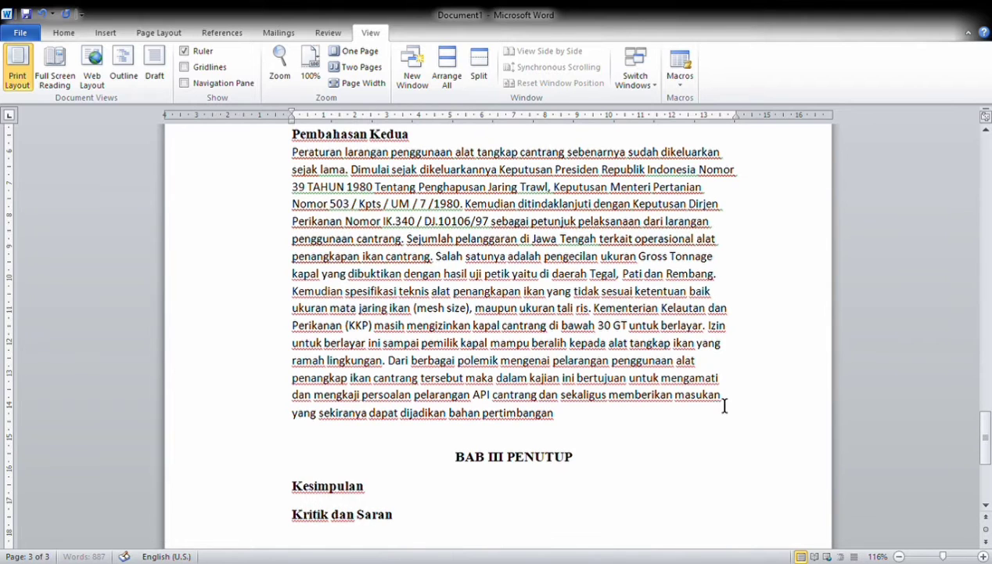
# Paste the cantrang body text on a new line under the Kesimpulan subheading in BAB III
pyautogui.moveTo(985, 436); pyautogui.dragTo(984, 457)
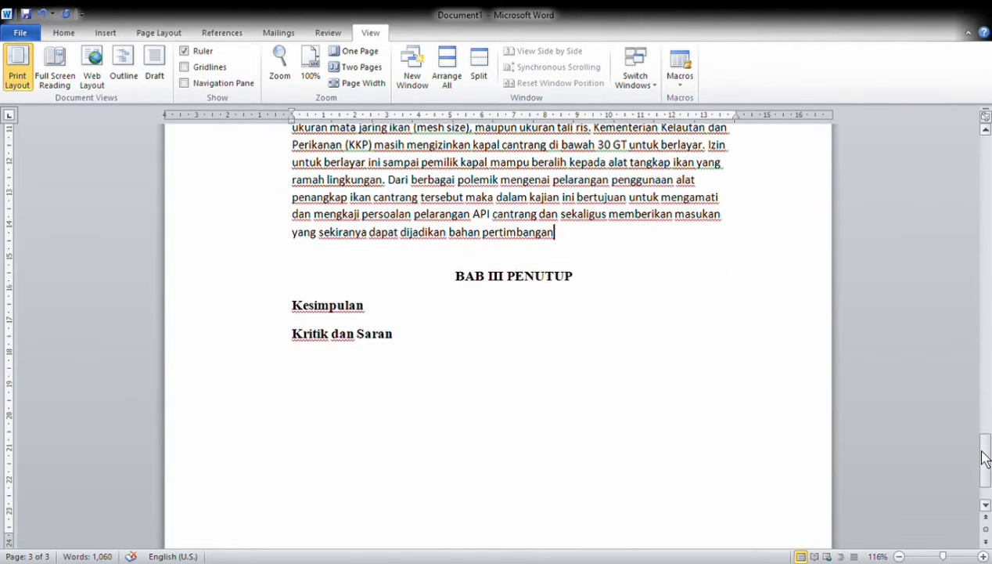
pyautogui.click(373, 313)
pyautogui.press('Return')
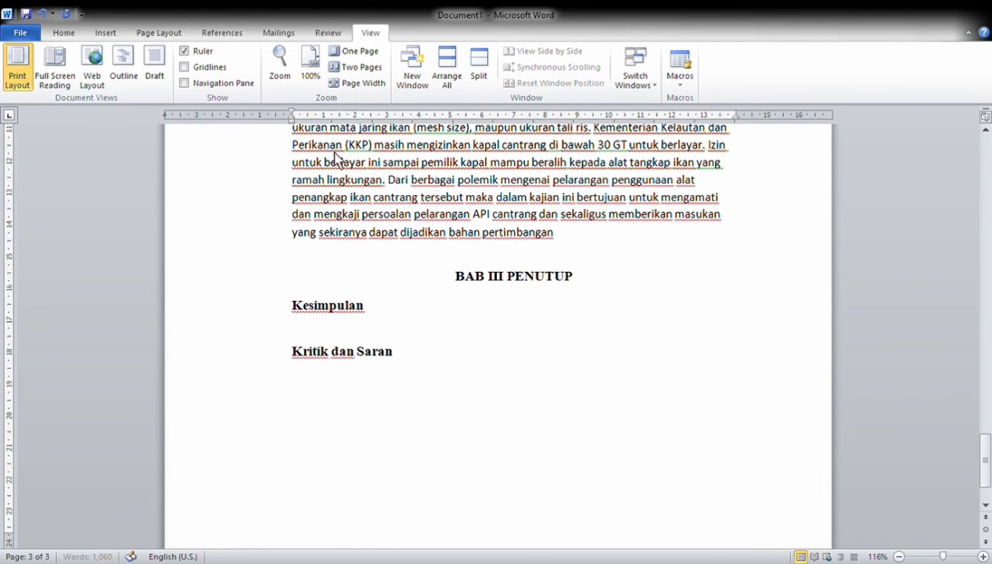
pyautogui.hotkey('ctrl', 'v')
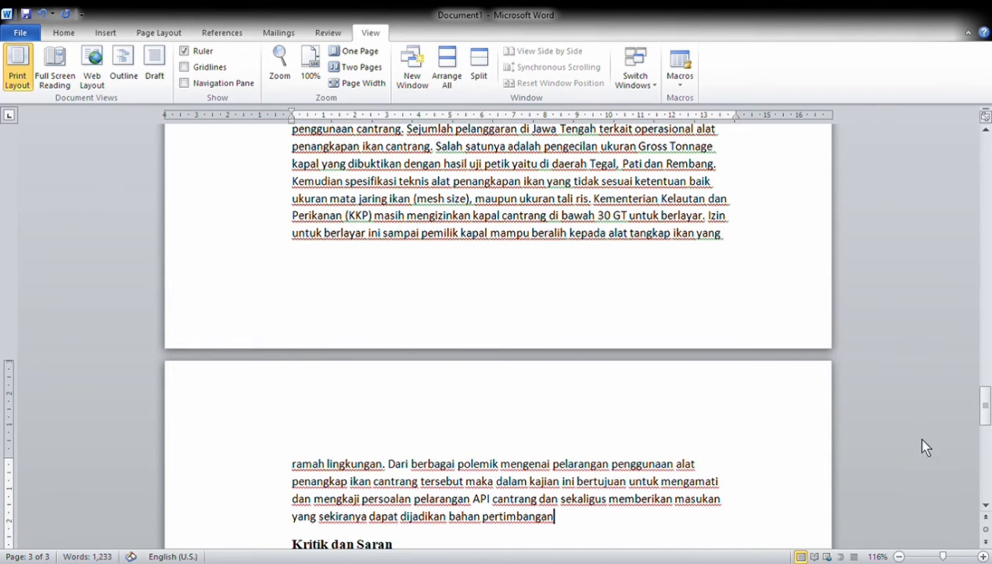
# Insert the cantrang body text on a new line under the Kritik dan Saran subheading
pyautogui.moveTo(986, 423); pyautogui.dragTo(987, 453)
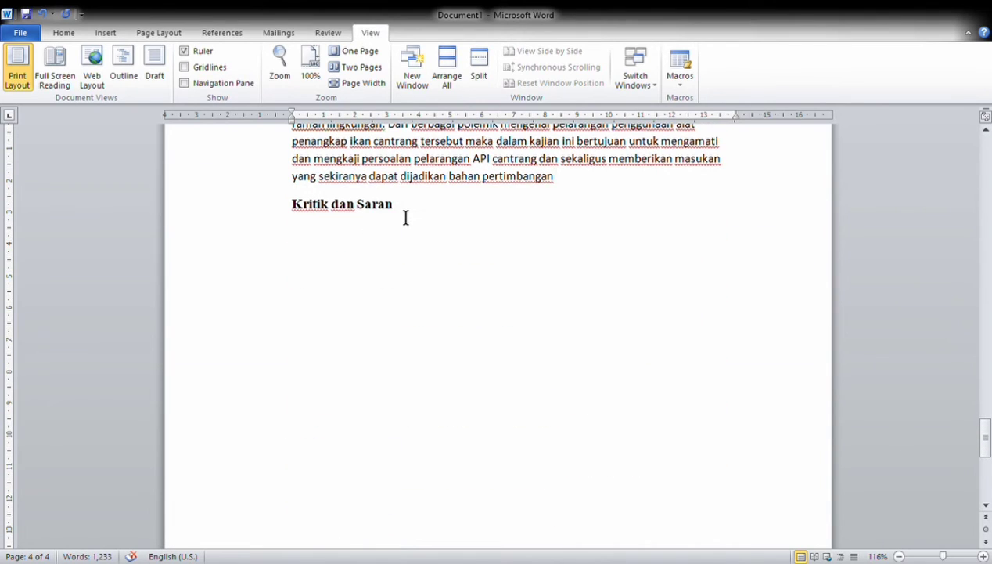
pyautogui.press('Return')
pyautogui.write('Peraturan larangan penggunaan alat tangkap cantrang sebenarnya sudah dikeluarkan sejak lama. Dimulai sejak dikeluarkannya Keputusan Presiden Republik Indonesia Nomor 39 TAHUN 1980 Tentang Penghapusan Jaring Trawl, Keputusan Menteri Pertanian Nomor 503 / Kpts / UM / 7 /1980. Kemudian ditindaklanjuti dengan Keputusan Dirjen Perikanan Nomor IK.340 / DJ.10106/97 sebagai petunjuk pelaksanaan dari larangan penggunaan cantrang. Sejumlah pelanggaran di Jawa Tengah terkait operasional alat penangkapan ikan cantrang. Salah satunya adalah pengecilan ukuran Gross Tonnage kapal yang dibuktikan dengan hasil uji petik yaitu di daerah Tegal, Pati dan Rembang. Kemudian spesifikasi teknis alat penangkapan ikan yang tidak sesuai ketentuan baik ukuran mata jaring ikan (mesh size), maupun ukuran tali ris. Kementerian Kelautan dan Perikanan (KKP) masih mengizinkan kapal cantrang di bawah 30 GT untuk berlayar. Izin untuk berlayar ini sampai pemilik kapal mampu beralih kepada alat tangkap ikan yang ramah lingkungan. Dari berbagai polemik mengenai pelarangan penggunaan alat penangkap ikan cantrang tersebut maka dalam kajian ini bertujuan untuk mengamati dan mengkaji persoalan pelarangan API cantrang dan sekaligus memberikan masukan yang sekiranya dapat dijadikan bahan pertimbangan')
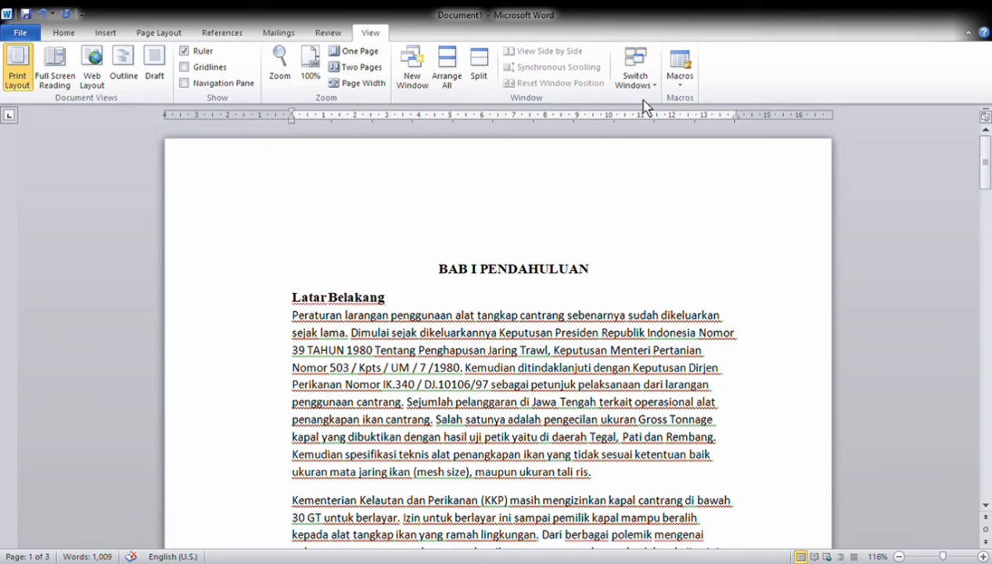
pyautogui.click(65, 34)
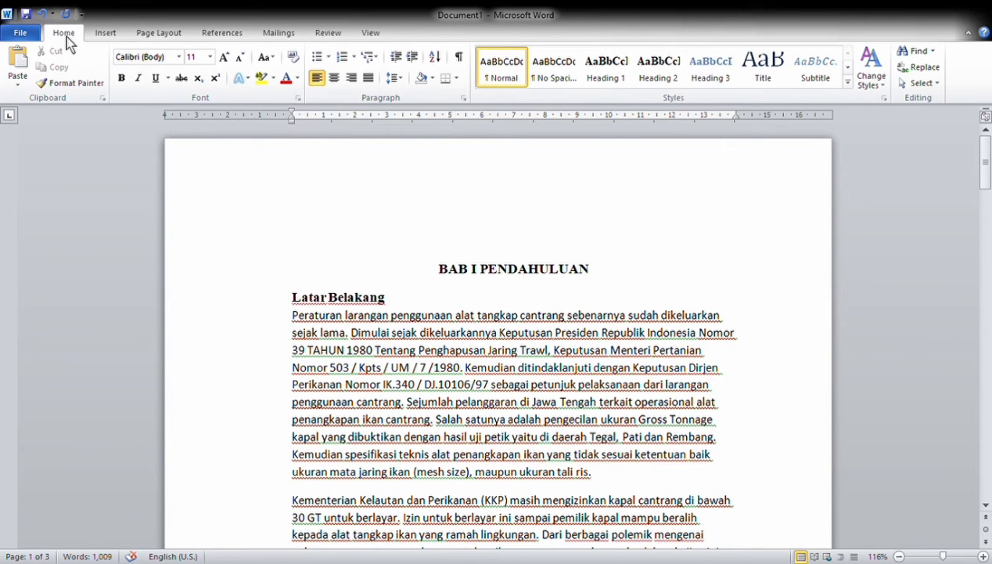
# Modify the Normal style to Times New Roman, size 12, with a 1 cm first-line indent
pyautogui.click(444, 424)
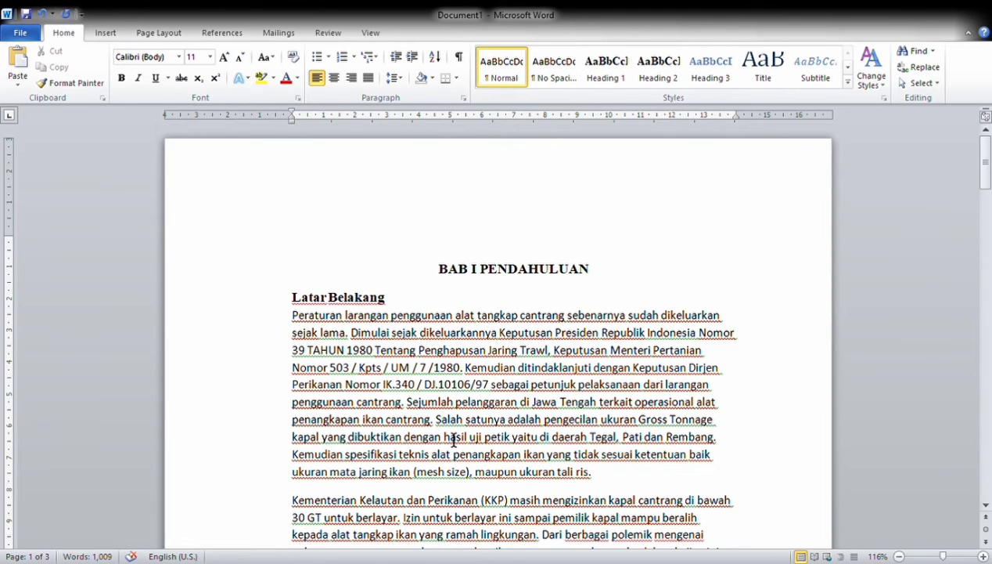
pyautogui.rightClick(503, 69)
pyautogui.click(537, 94)
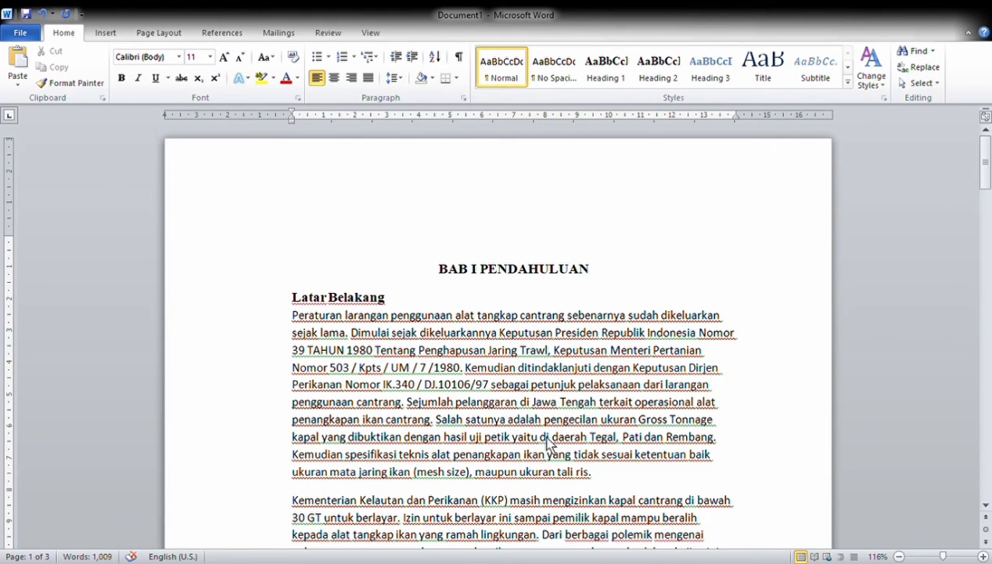
pyautogui.hotkey('ctrl', 'z')
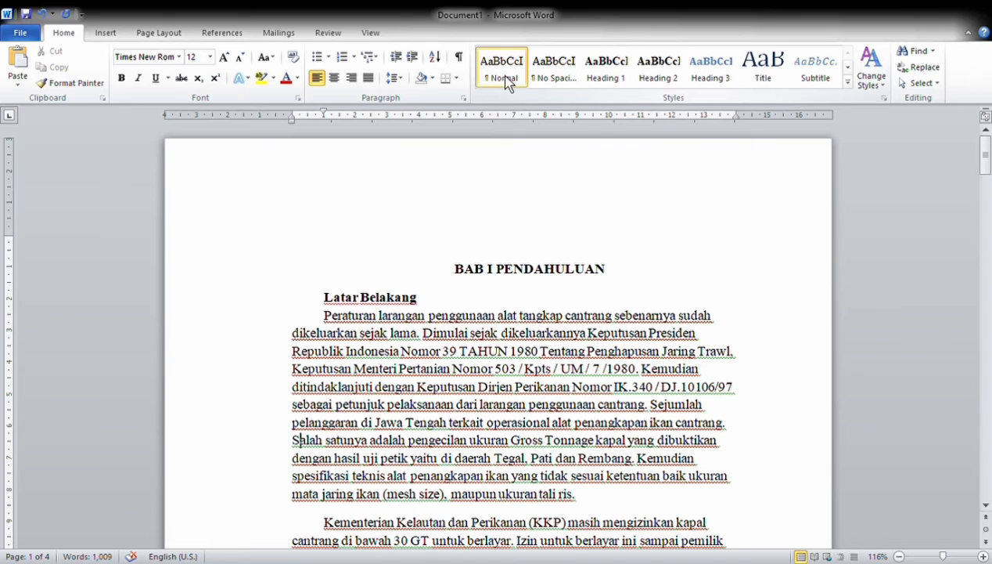
# Set the Normal style's paragraph alignment to justified and check the body text on the following pages
pyautogui.click(524, 334)
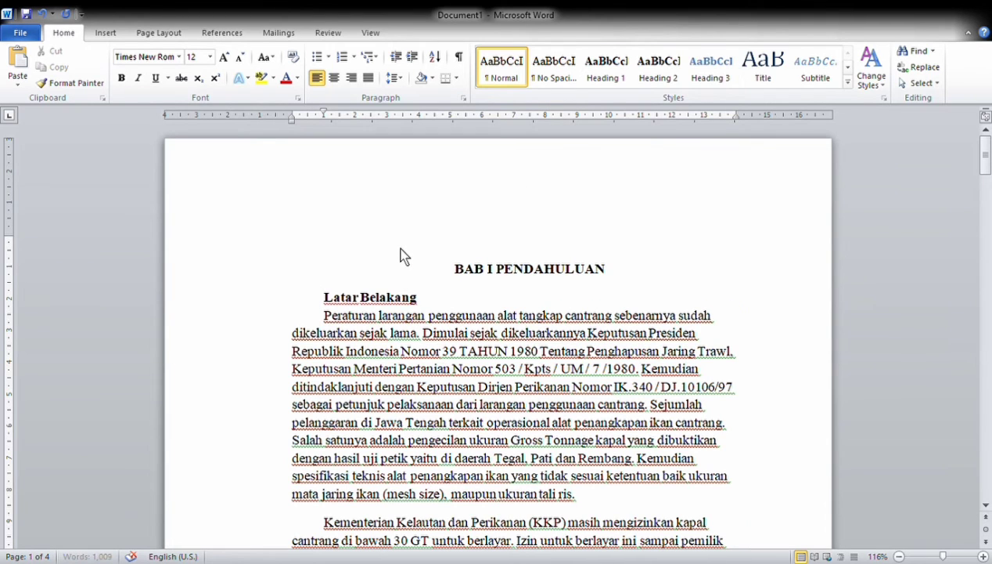
pyautogui.hotkey('ctrl', 'z')
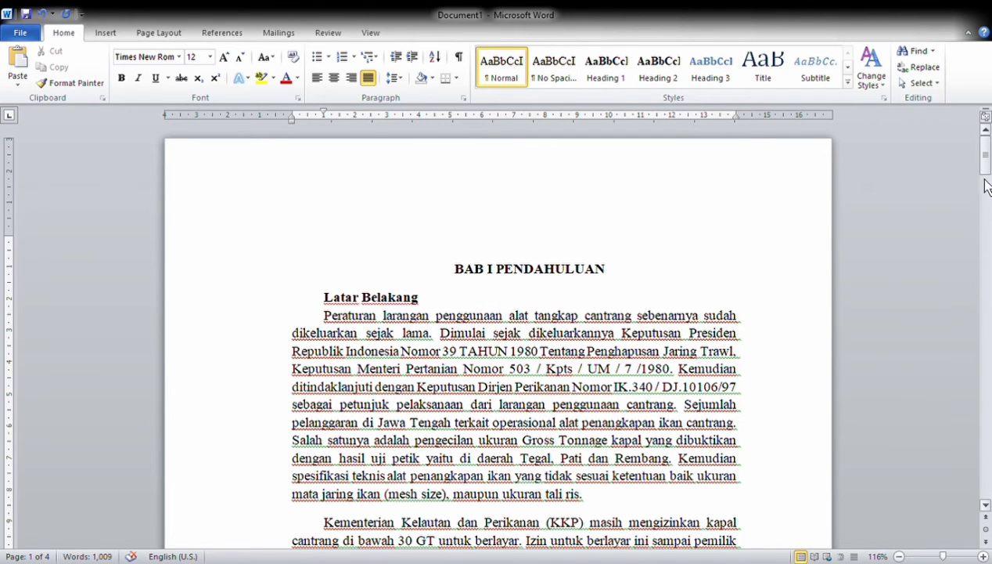
pyautogui.scroll(-9, 986, 186)
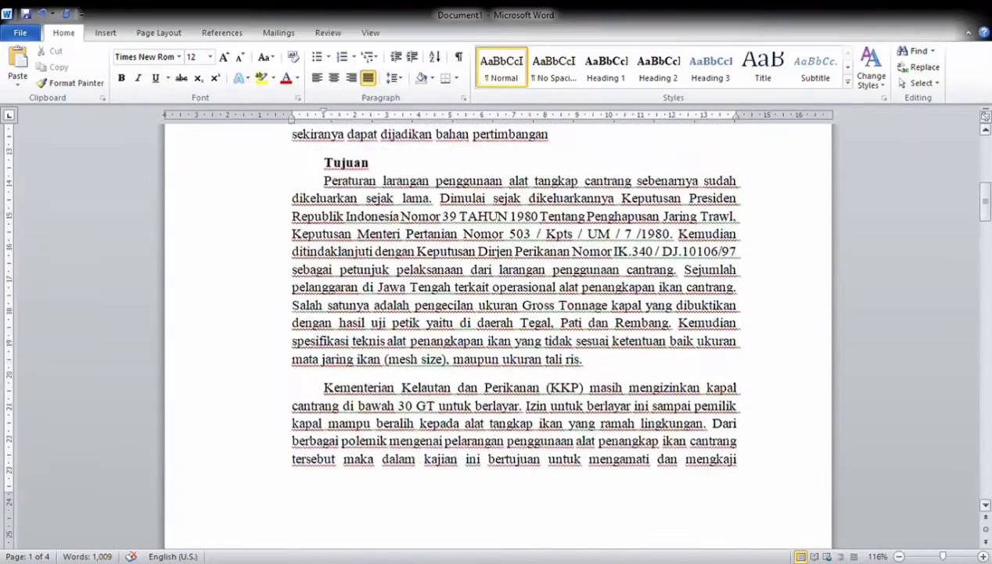
pyautogui.moveTo(986, 188); pyautogui.dragTo(985, 165)
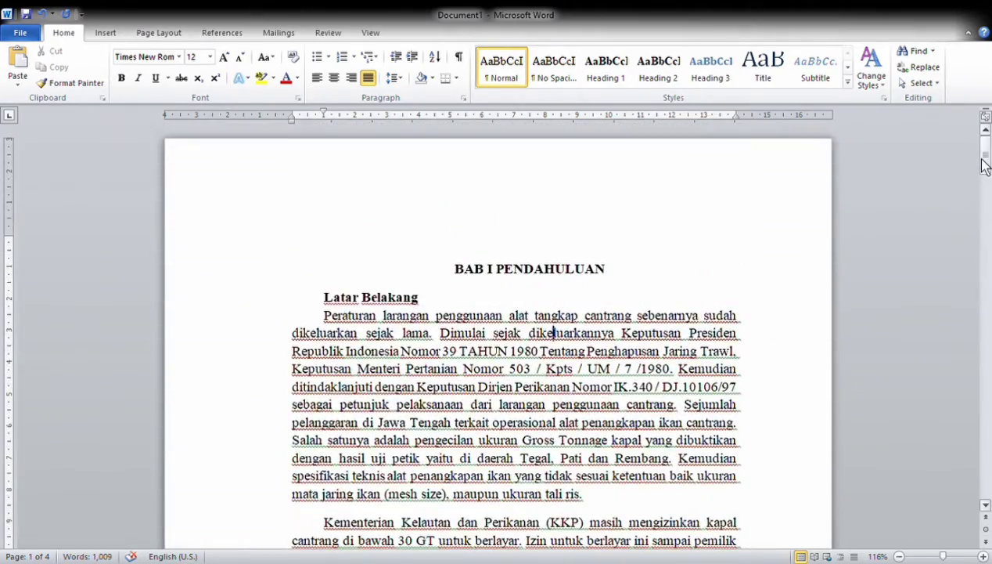
pyautogui.hotkey('ctrl', 'Home')
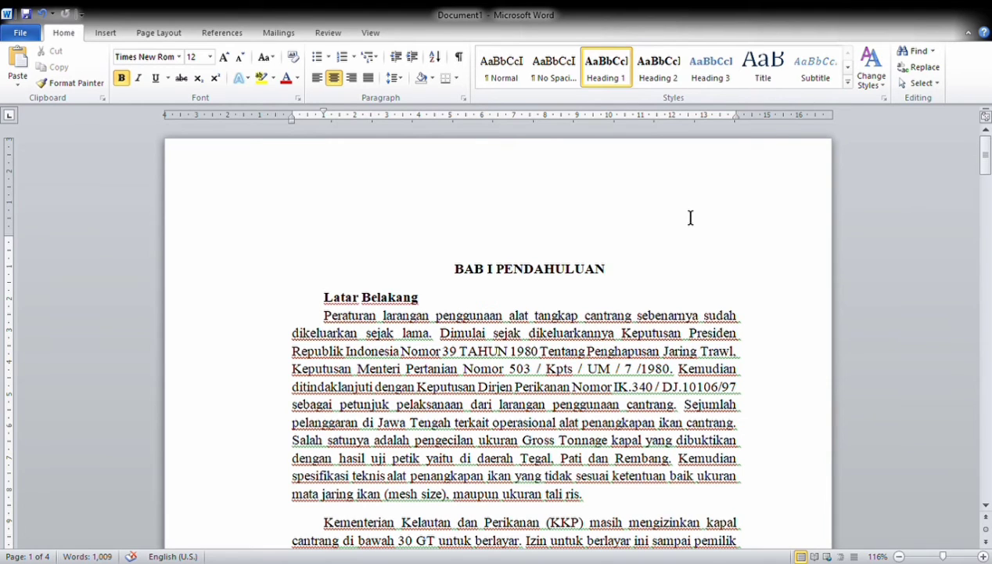
# Modify the Heading 2 style to remove the first-line indent from subheadings such as Latar Belakang
pyautogui.click(357, 307)
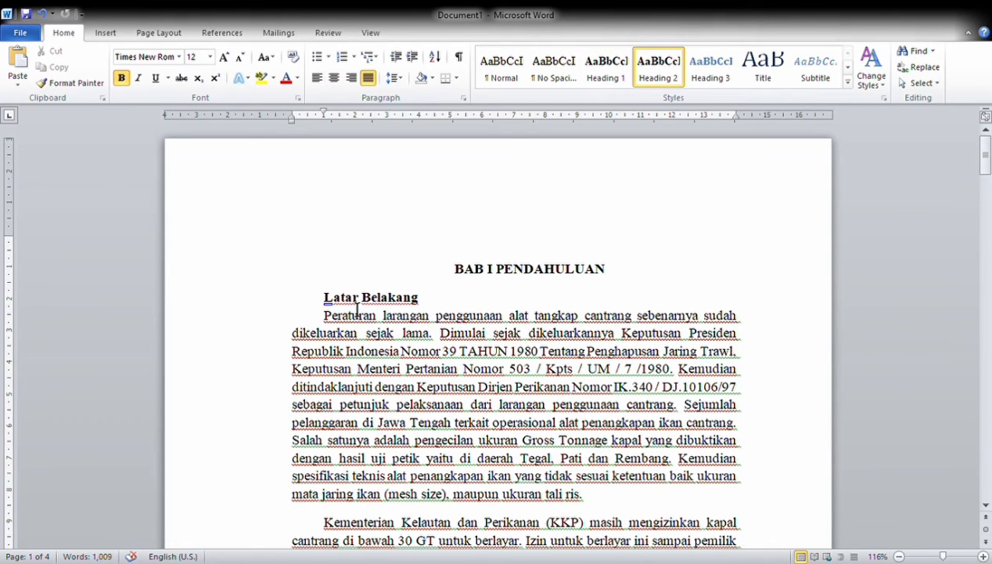
pyautogui.click(675, 78)
pyautogui.press('BackSpace')
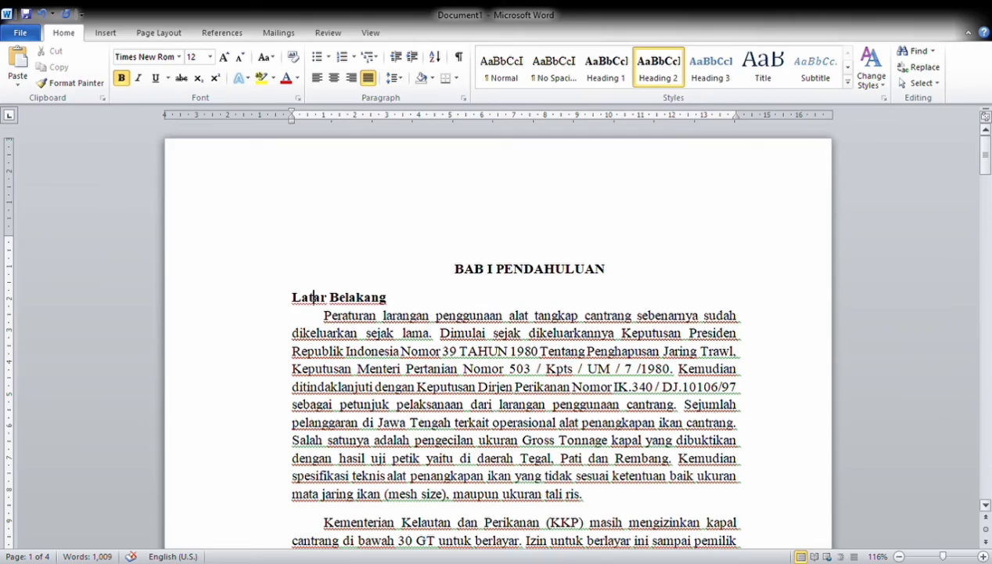
pyautogui.moveTo(988, 166); pyautogui.dragTo(968, 337)
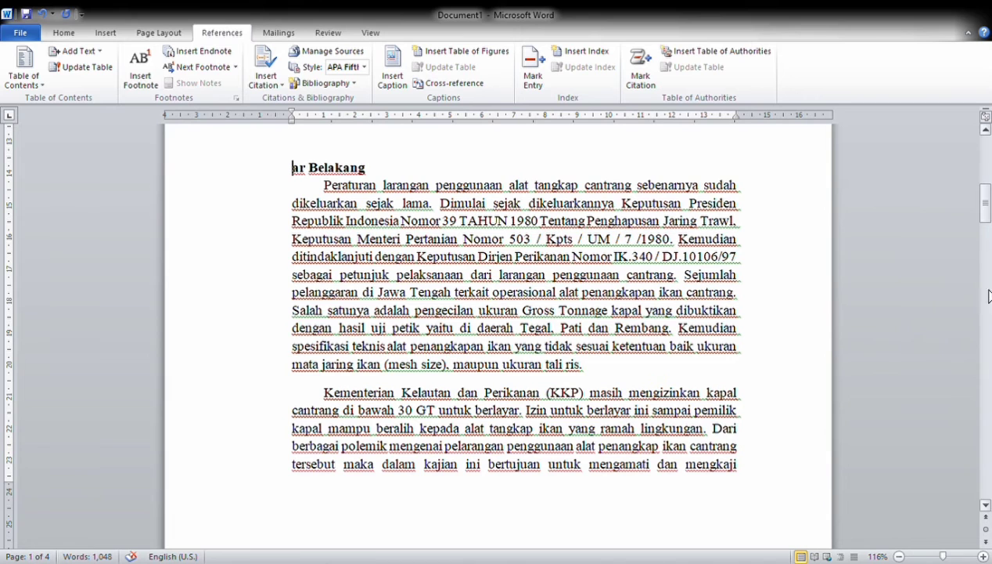
pyautogui.scroll(10, 988, 235)
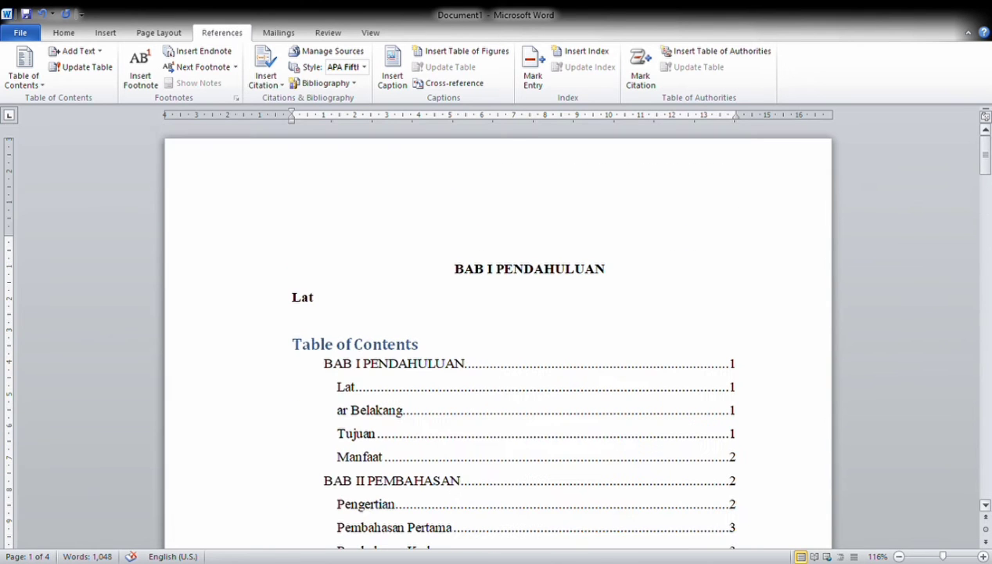
pyautogui.moveTo(990, 164); pyautogui.dragTo(989, 182)
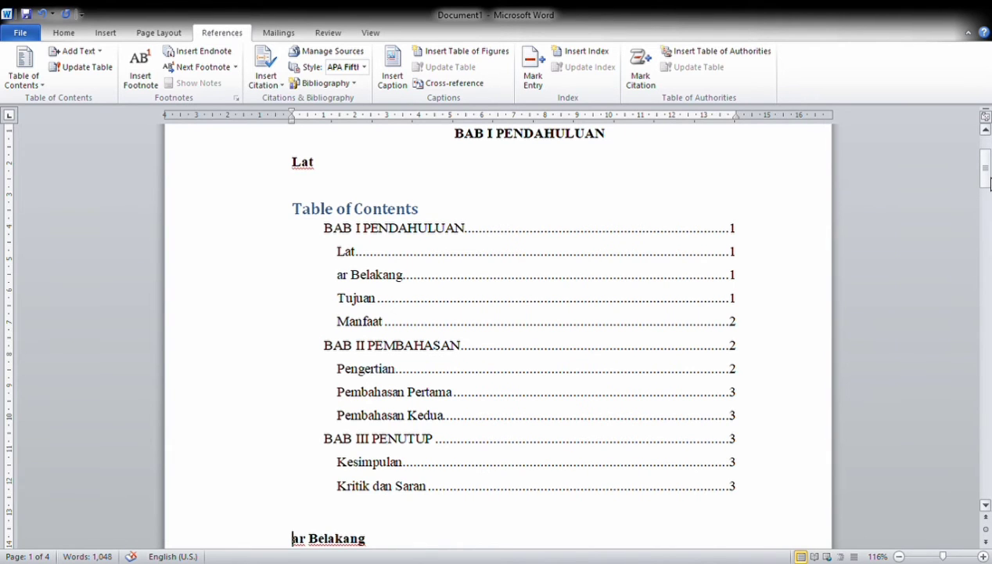
pyautogui.hotkey('ctrl', 'z')
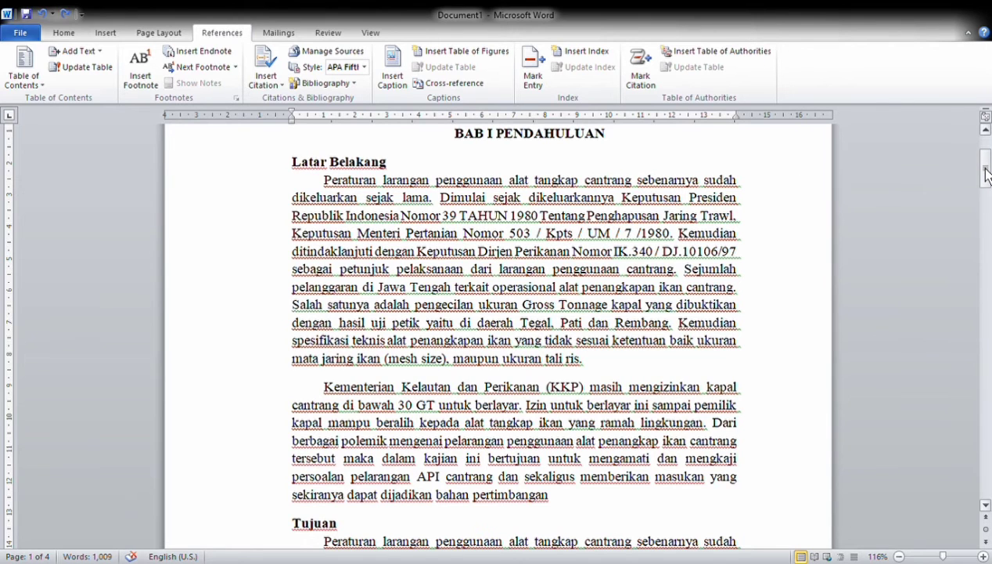
# Insert an automatic table of contents directly before the BAB I PENDAHULUAN heading
pyautogui.scroll(3, 987, 176)
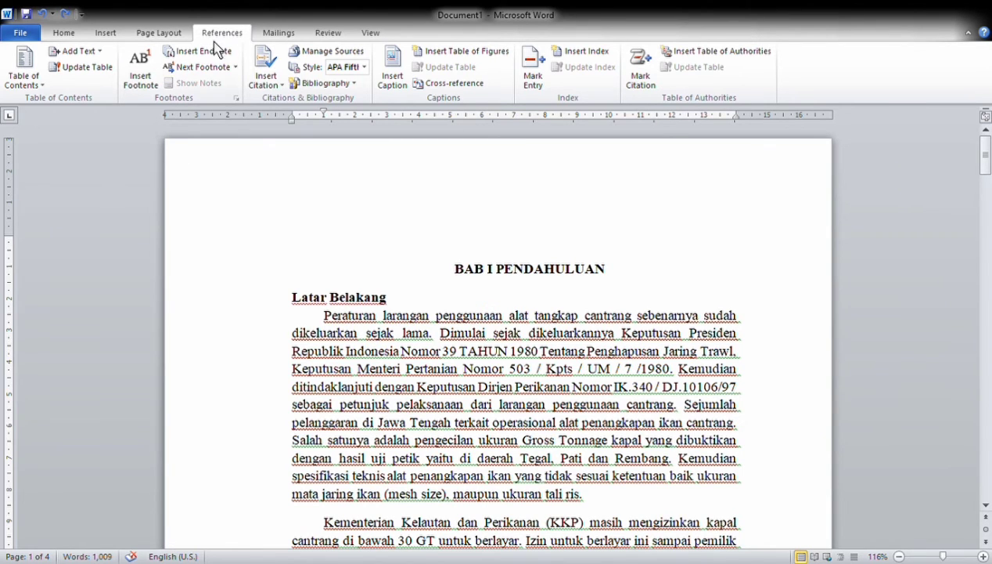
pyautogui.click(45, 94)
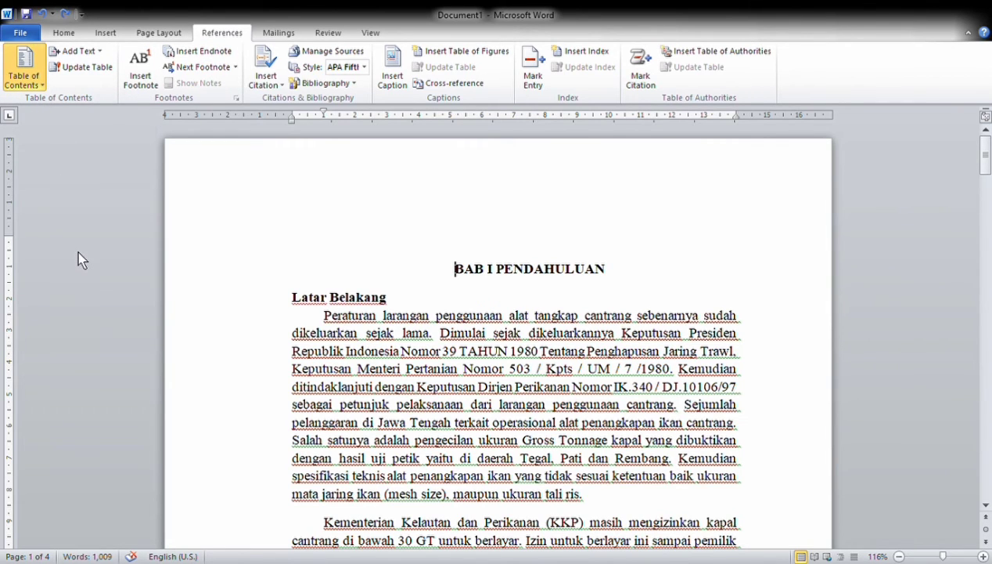
pyautogui.scroll(-2, 78, 260)
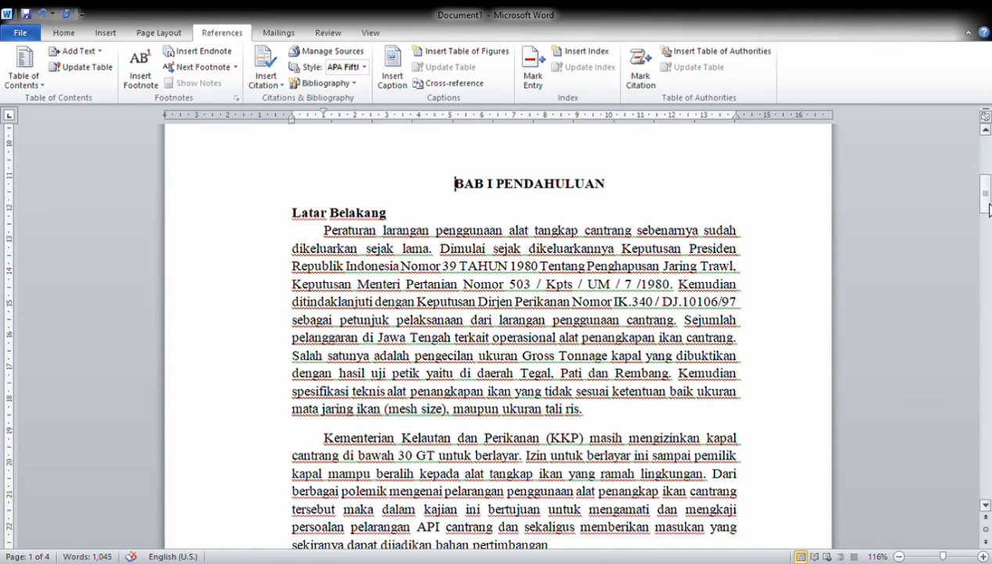
# Examine the table of contents entries, their page numbers and the chapter text that follows the table
pyautogui.scroll(9, 985, 211)
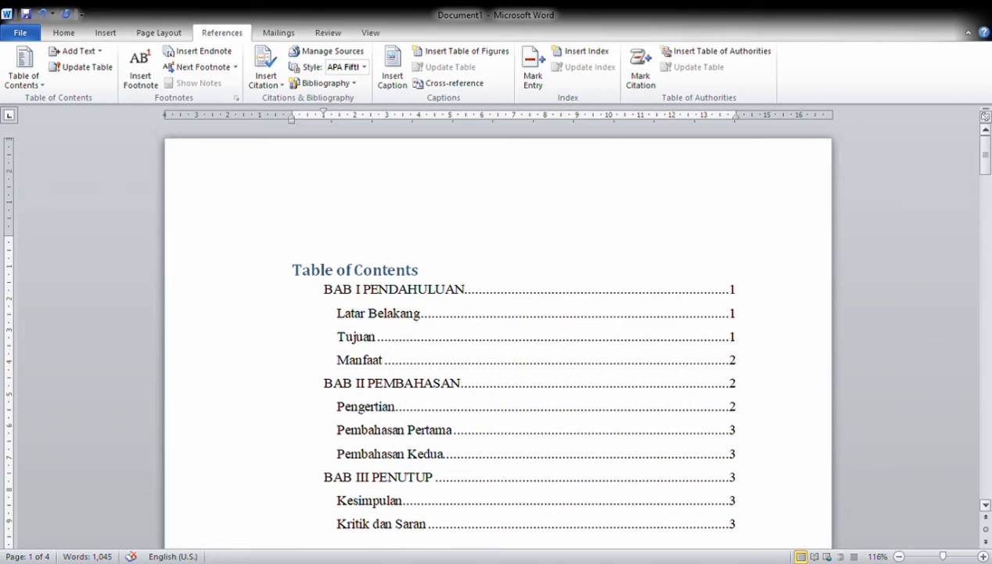
pyautogui.scroll(-2, 988, 179)
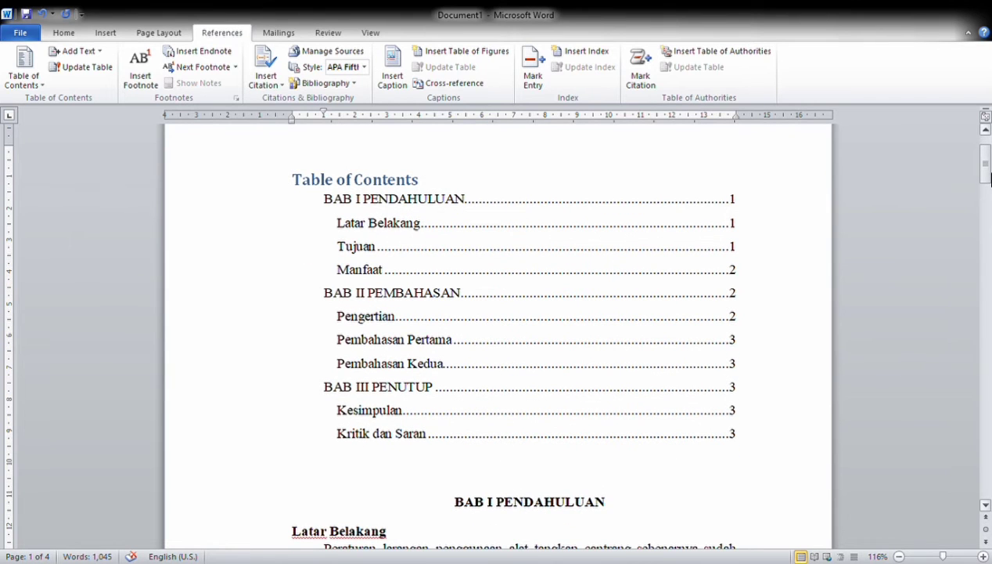
pyautogui.scroll(-7, 989, 178)
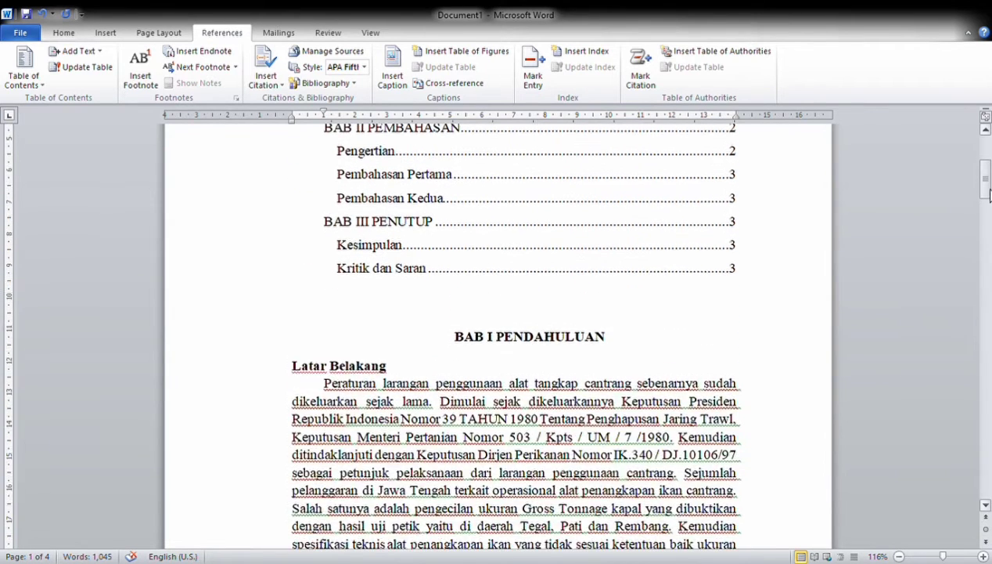
pyautogui.scroll(7, 989, 178)
pyautogui.scroll(2, 989, 178)
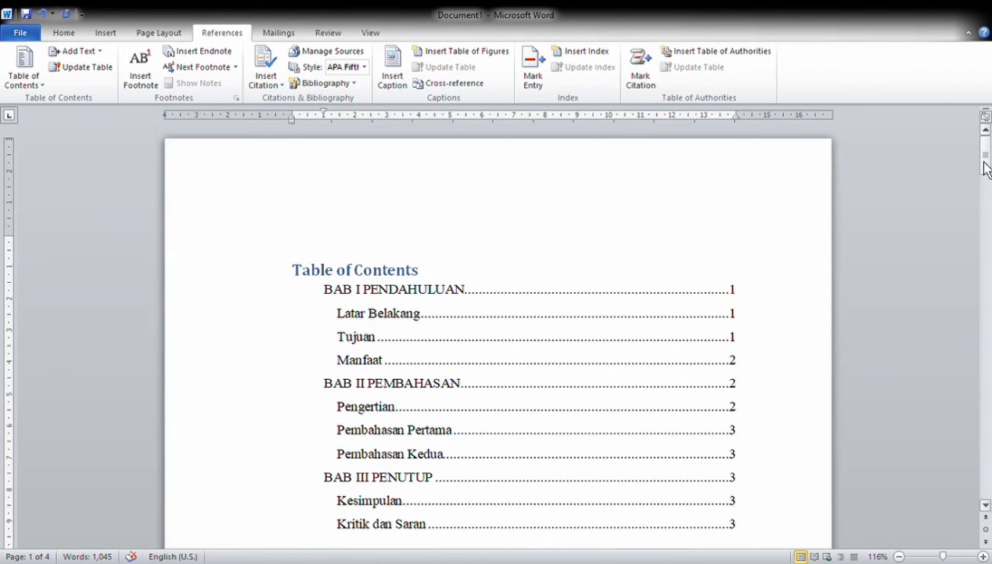
pyautogui.scroll(-3, 988, 178)
pyautogui.moveTo(988, 180); pyautogui.dragTo(987, 135)
pyautogui.moveTo(989, 166); pyautogui.dragTo(988, 176)
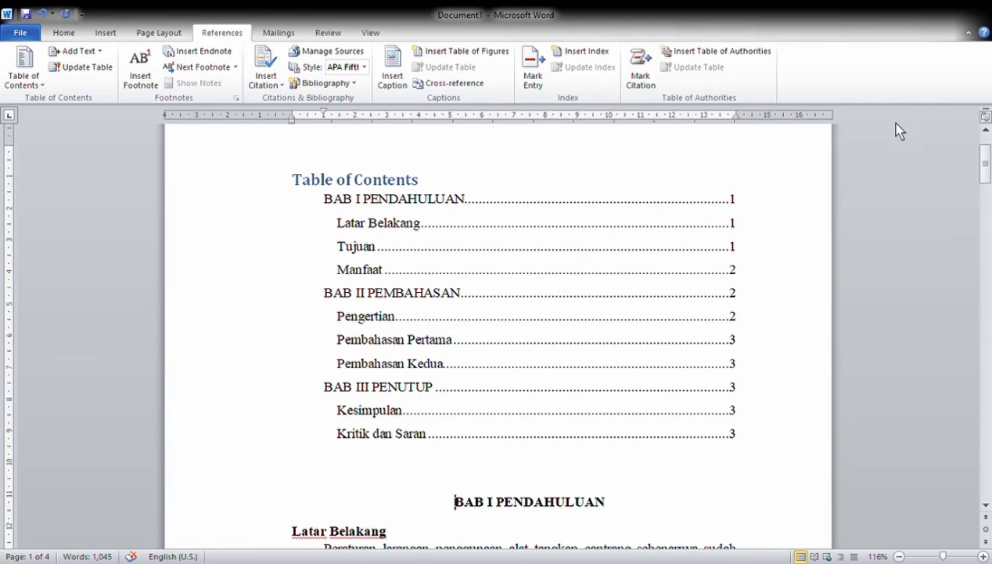
# Replace the title of the table of contents with "DAFTAR ISI"
pyautogui.click(450, 183)
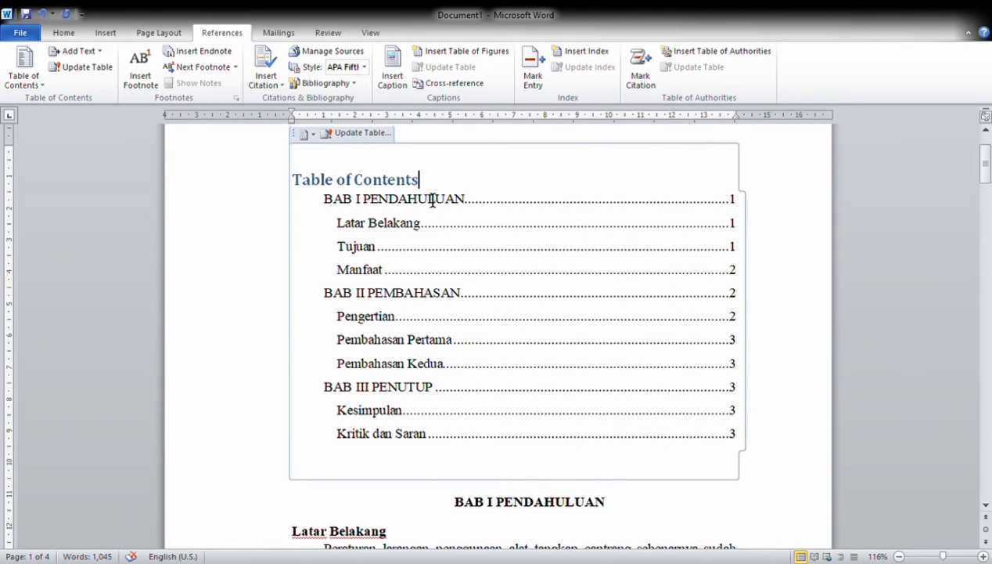
pyautogui.moveTo(423, 184); pyautogui.dragTo(290, 188)
pyautogui.press('Delete')
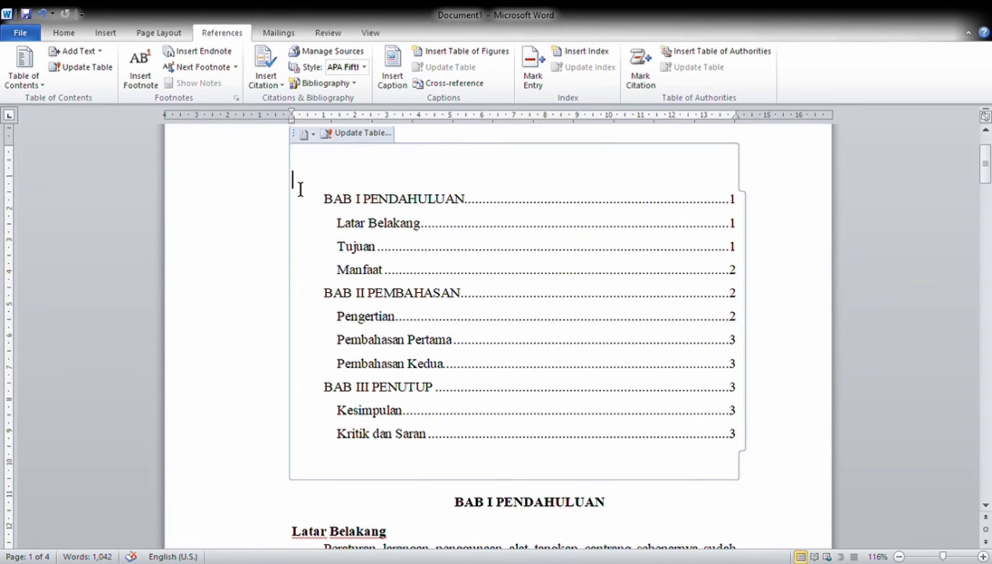
pyautogui.write('DAFTA')
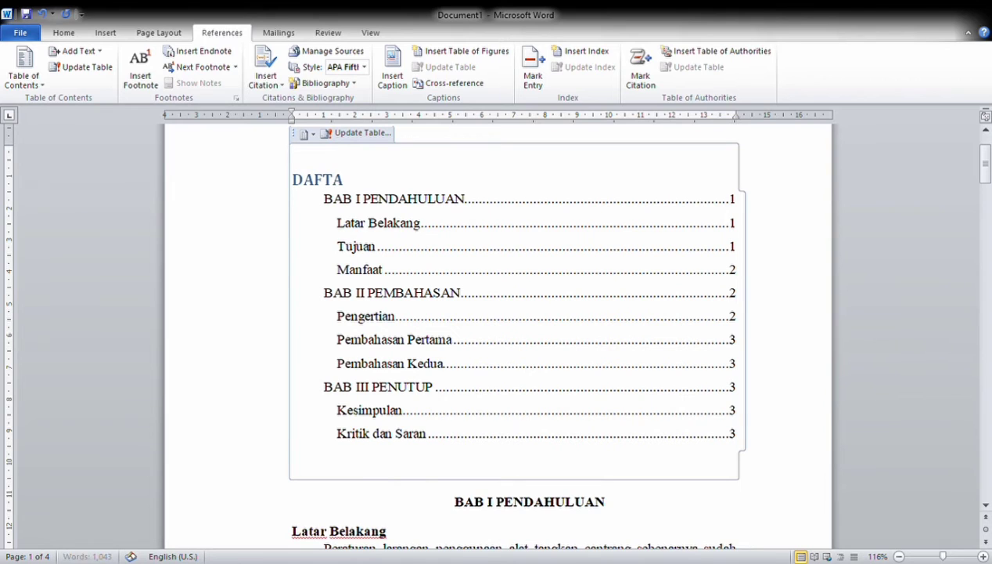
pyautogui.write('R ISI')
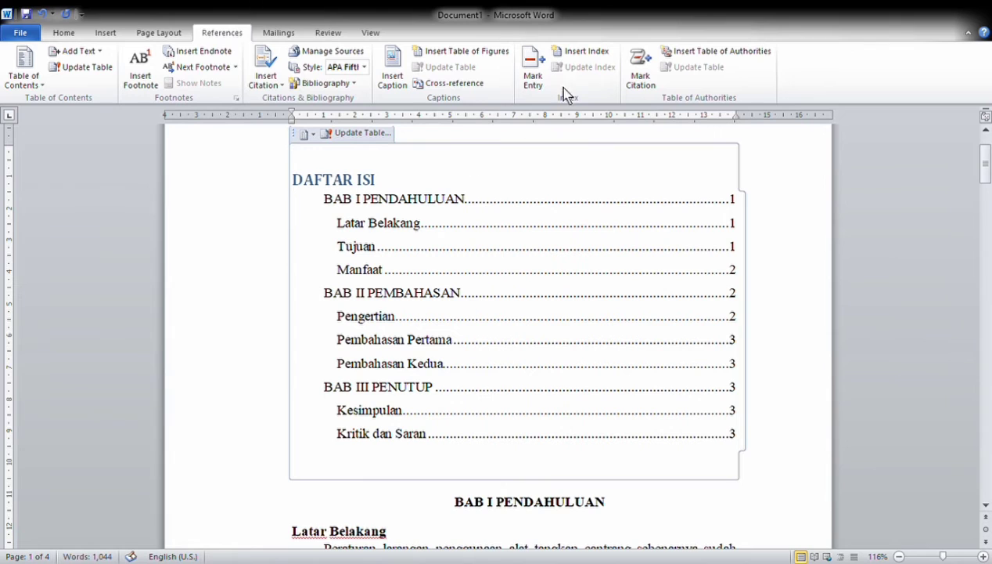
# Apply the Heading 1 style to the DAFTAR ISI title and update the table of contents
pyautogui.click(78, 36)
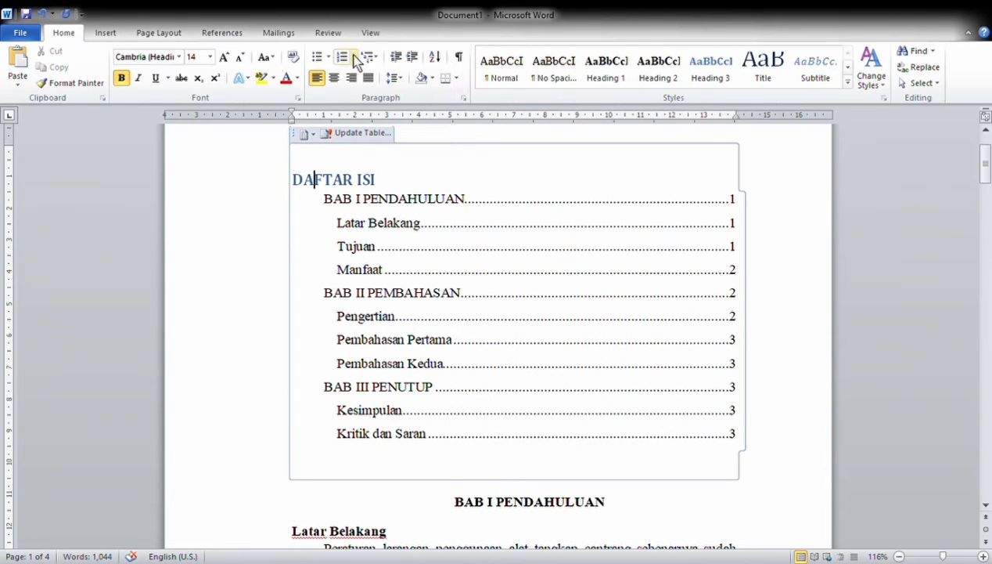
pyautogui.click(602, 73)
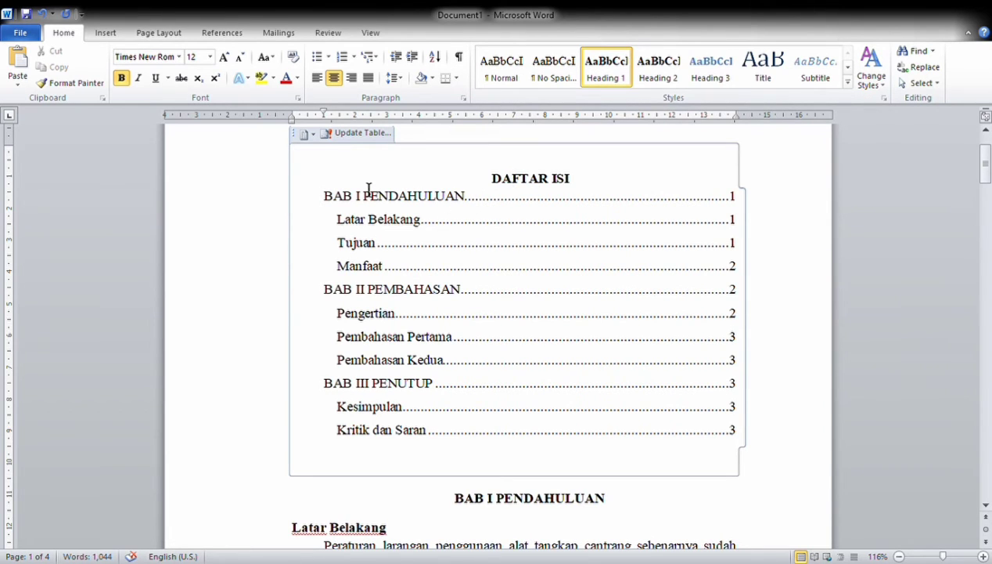
pyautogui.click(355, 133)
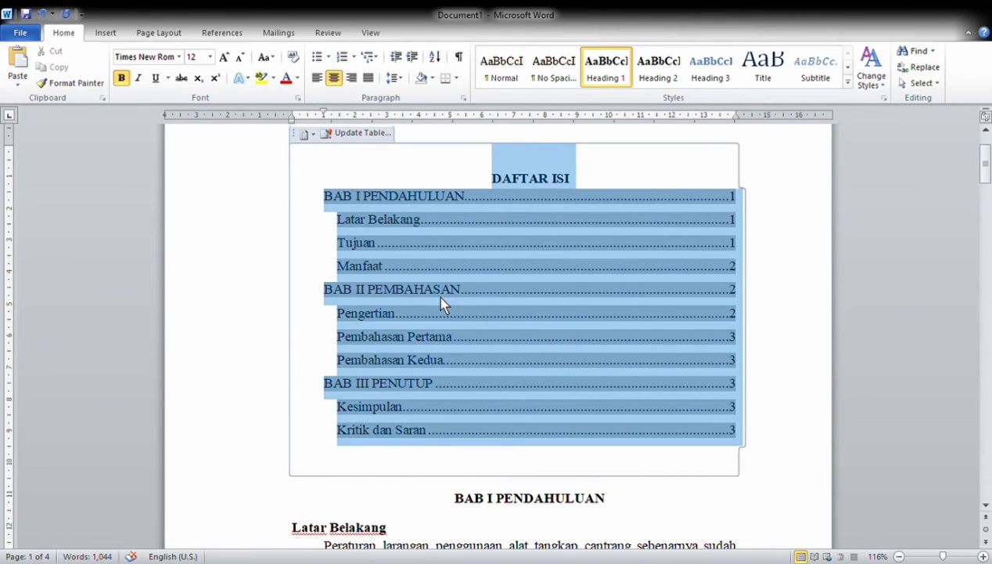
pyautogui.click(525, 316)
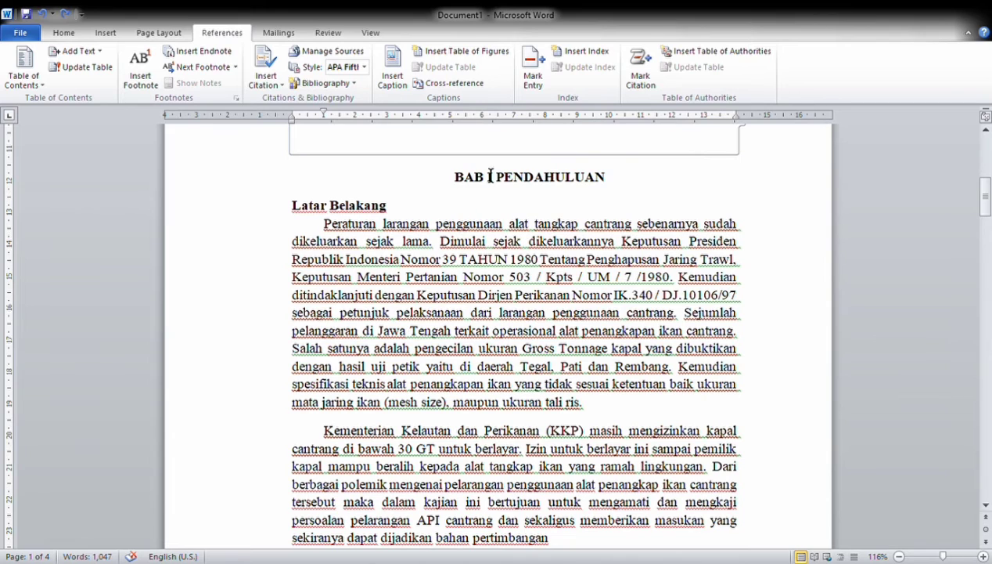
# Break the BAB I PENDAHULUAN heading into two lines after "BAB I" and remove its first-line indent
pyautogui.click(508, 186)
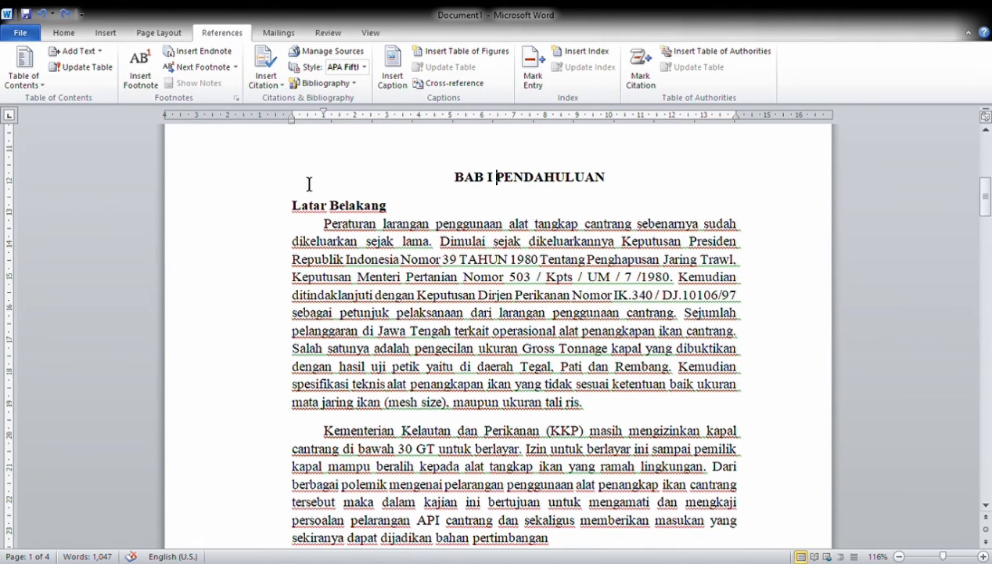
pyautogui.click(160, 34)
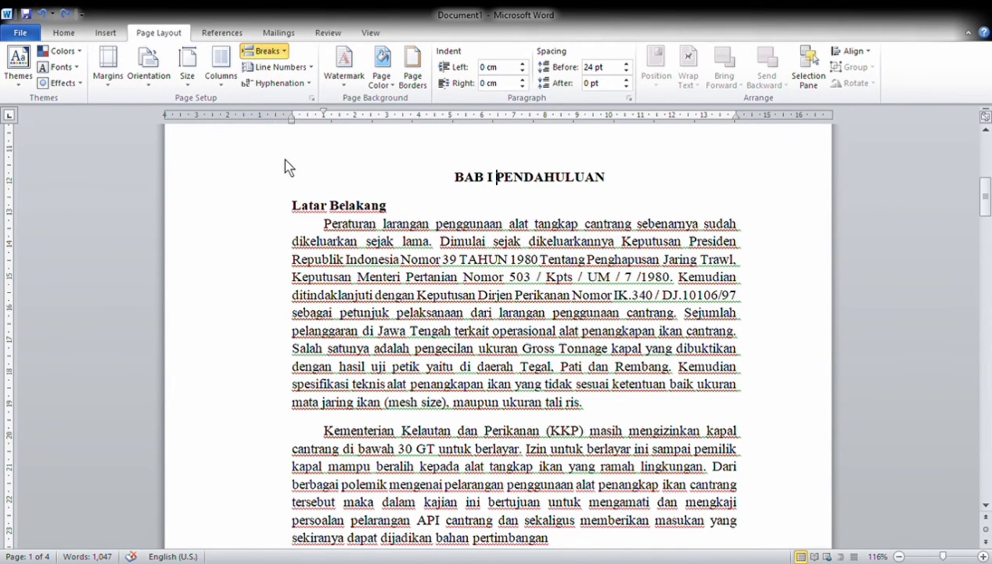
pyautogui.press('Return')
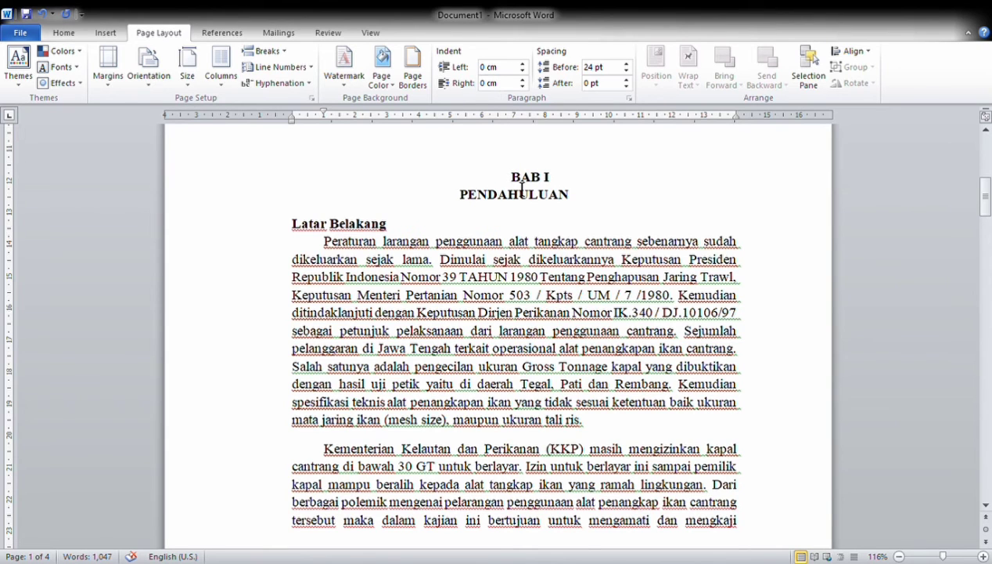
pyautogui.click(66, 36)
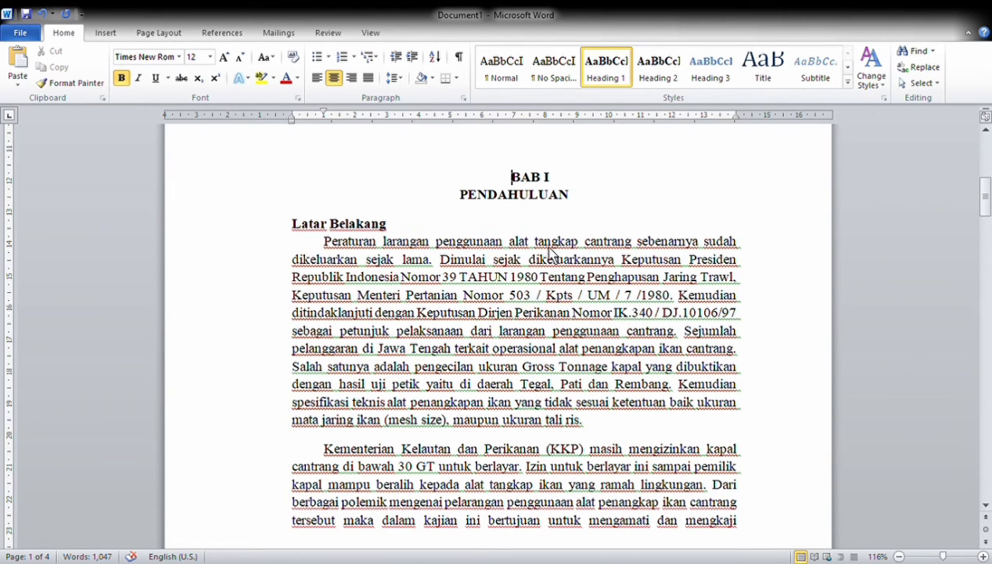
pyautogui.press('BackSpace')
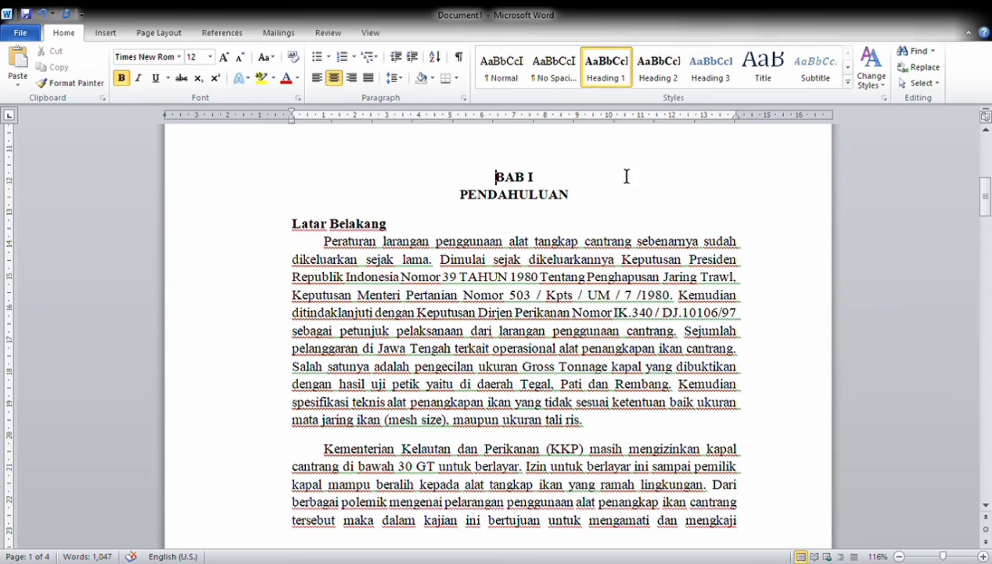
# Break the BAB II PEMBAHASAN and BAB III PENUTUP headings into two lines after their chapter numbers
pyautogui.moveTo(987, 206)
pyautogui.mouseDown()
pyautogui.moveTo(974, 333)
pyautogui.moveTo(983, 304)
pyautogui.moveTo(982, 142)
pyautogui.moveTo(985, 220)
pyautogui.mouseUp()
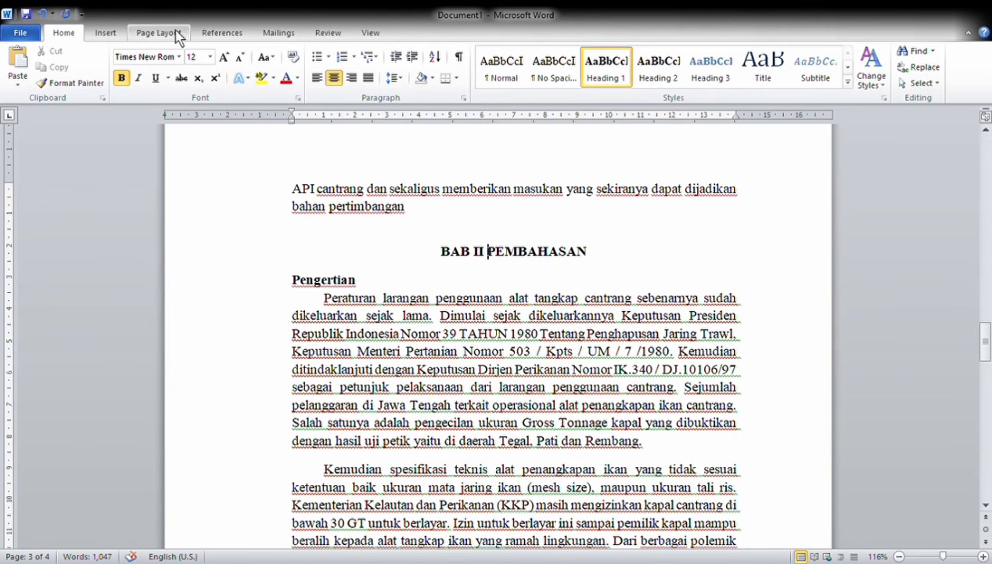
pyautogui.click(112, 34)
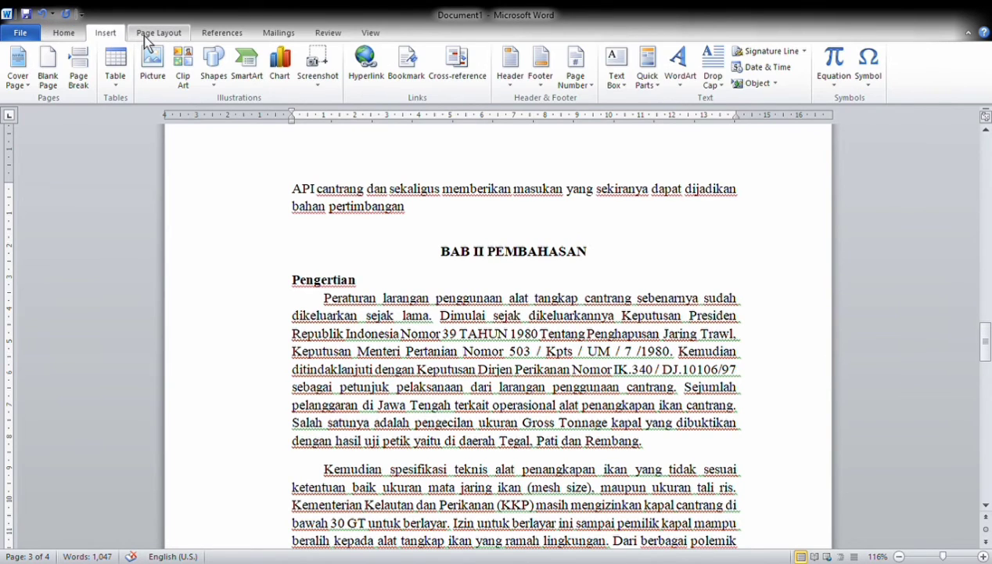
pyautogui.click(142, 36)
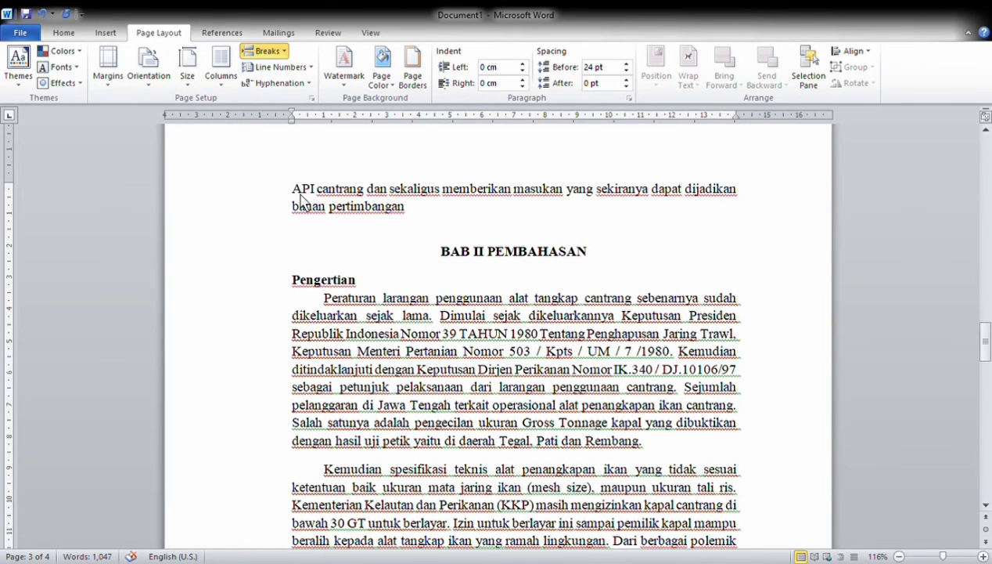
pyautogui.click(487, 251)
pyautogui.hotkey('shift', 'Return')
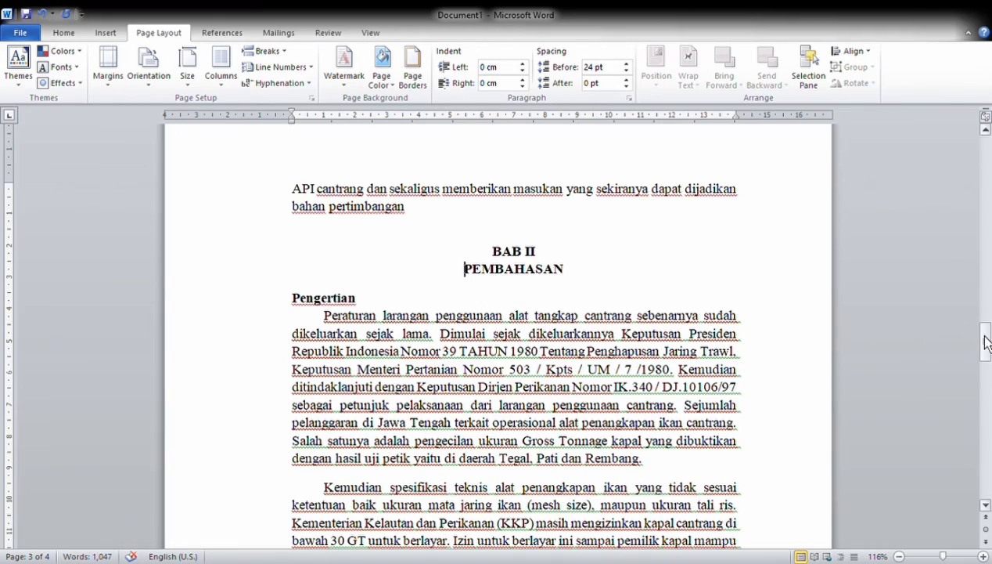
pyautogui.moveTo(986, 342); pyautogui.dragTo(986, 443)
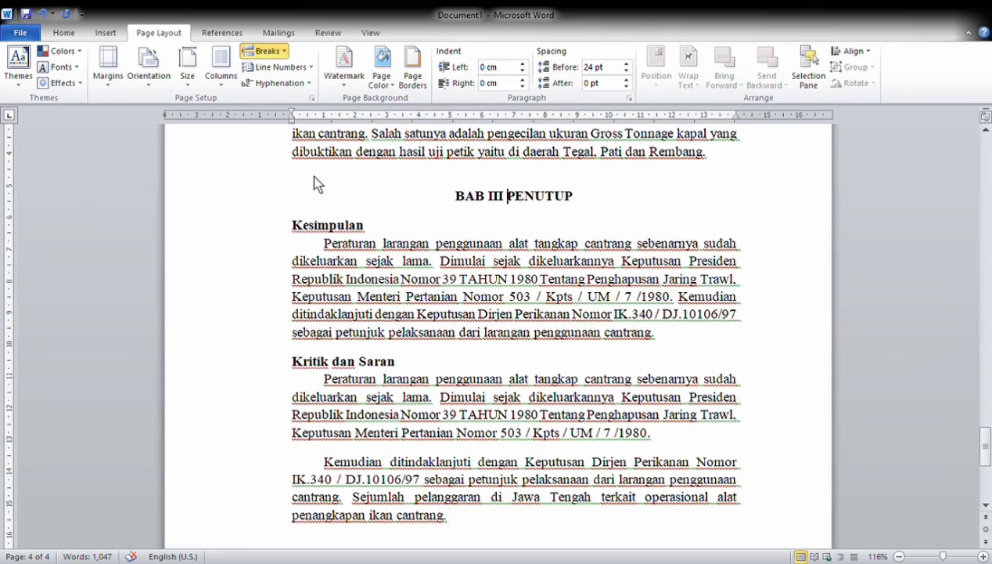
pyautogui.hotkey('shift', 'Return')
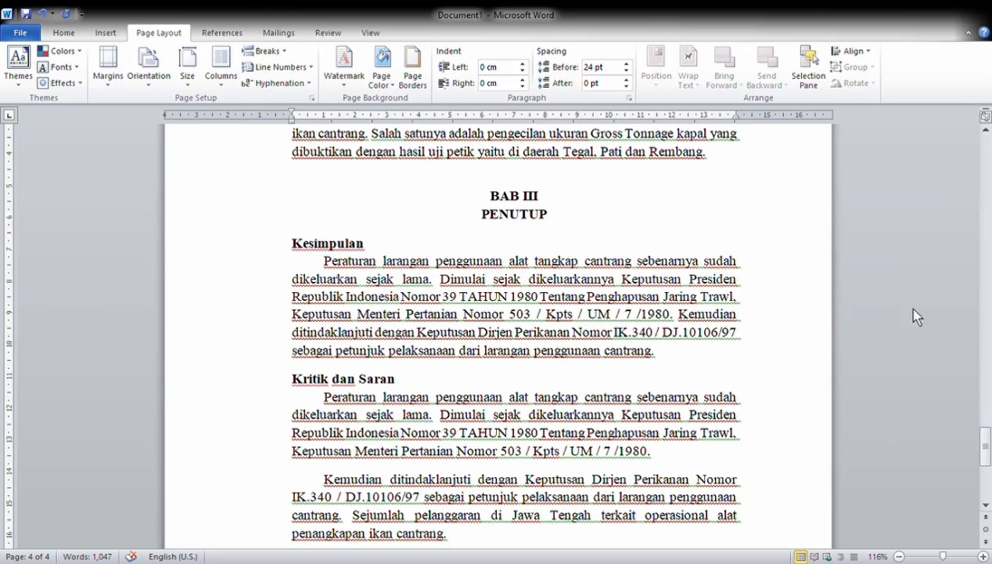
# Return to the first chapter and place the cursor at the start of the Latar Belakang heading
pyautogui.scroll(20, 961, 213)
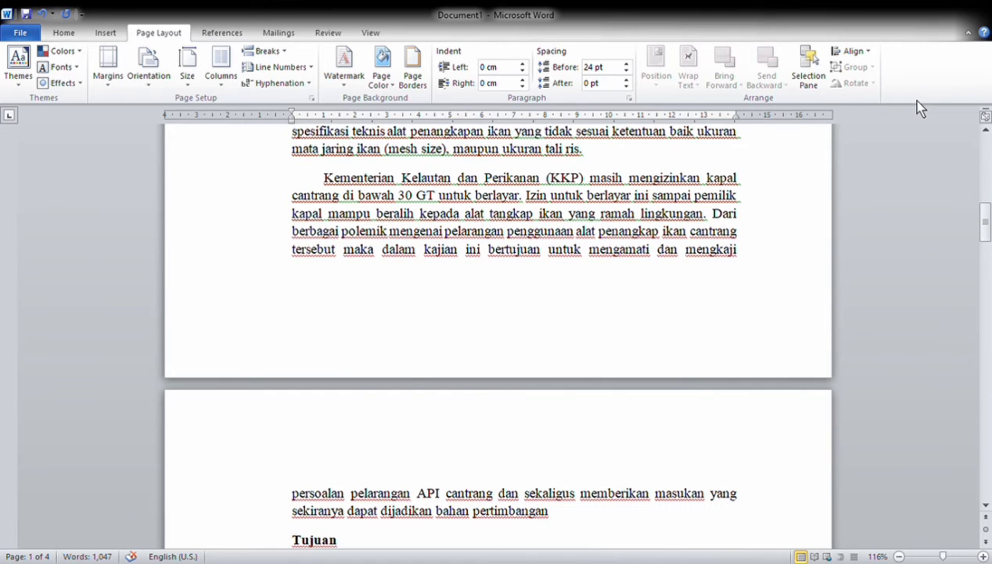
pyautogui.hotkey('ctrl', 'Home')
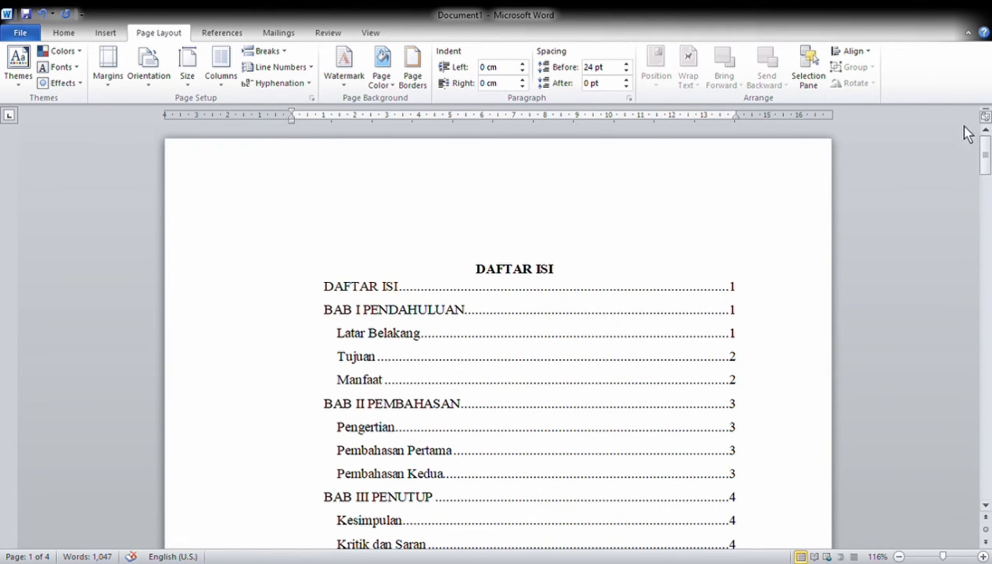
pyautogui.scroll(-3, 990, 176)
pyautogui.scroll(-4, 990, 176)
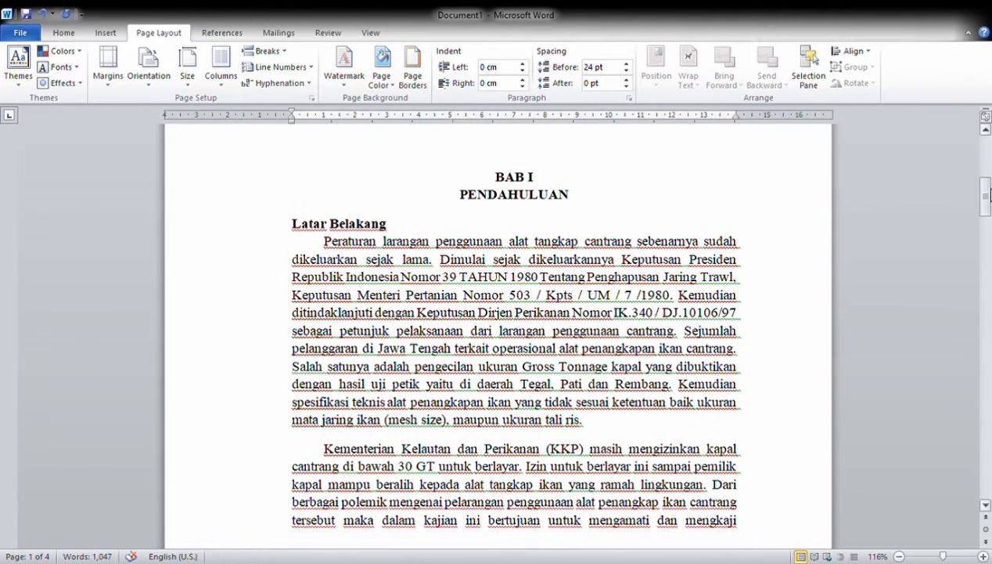
pyautogui.click(304, 237)
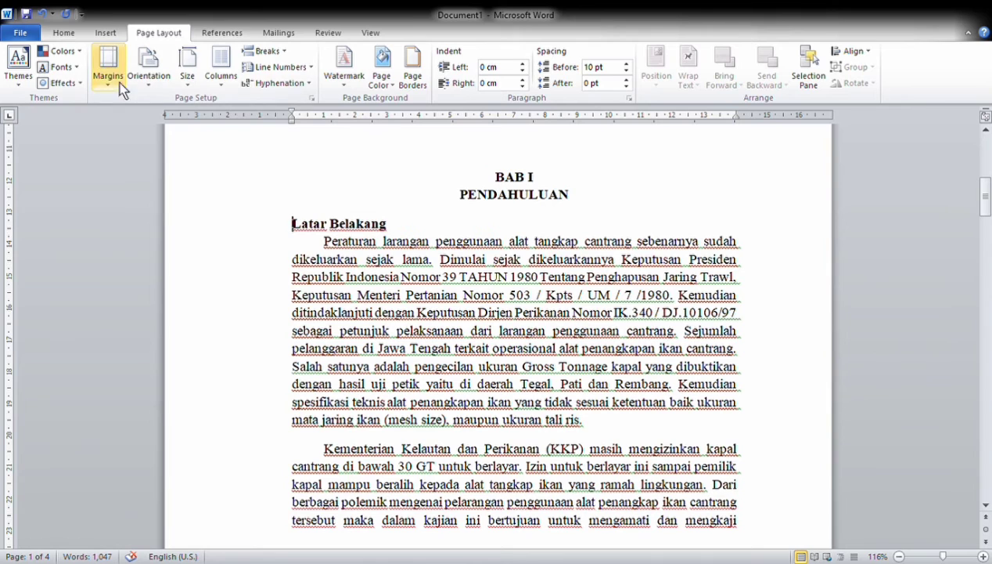
pyautogui.click(77, 37)
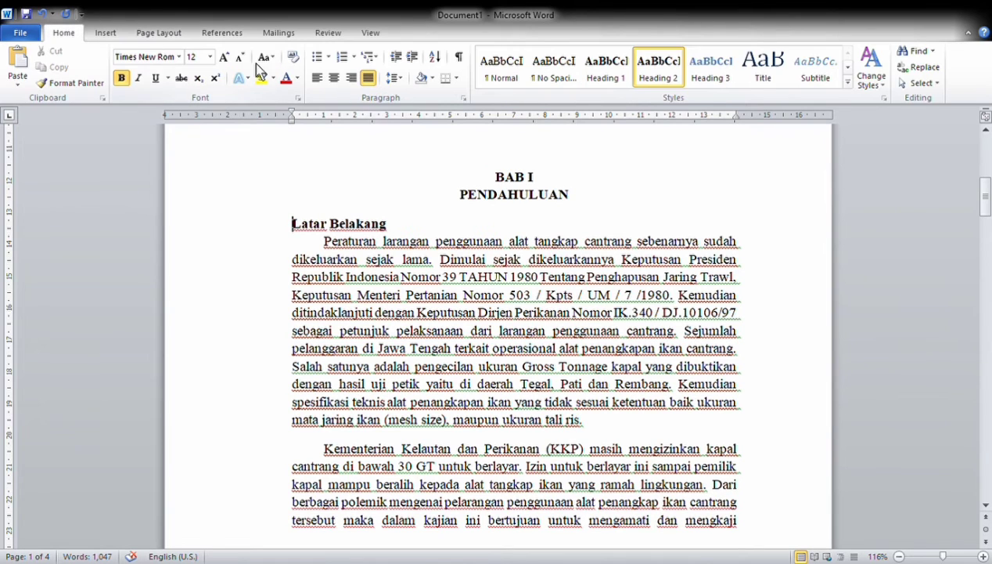
pyautogui.click(369, 61)
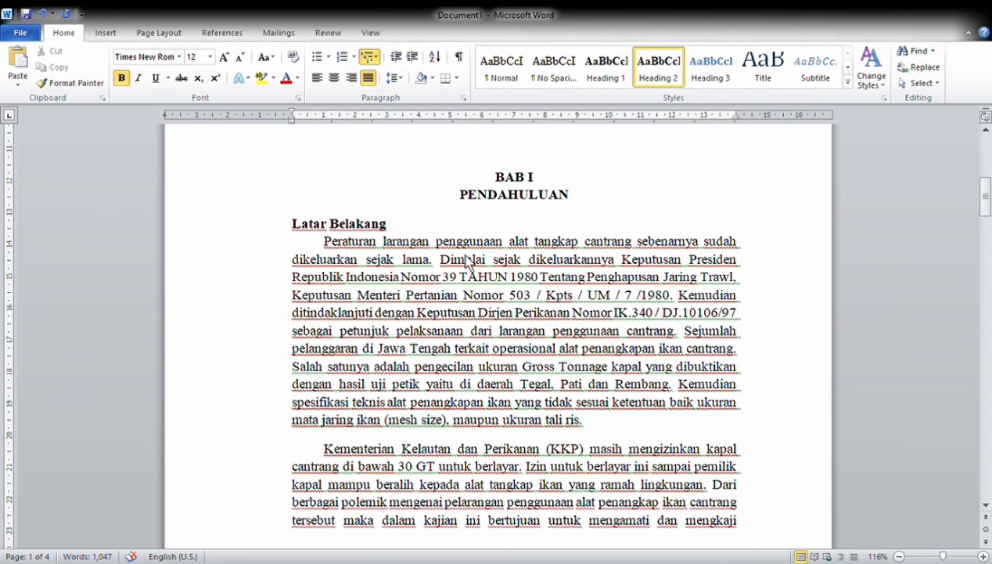
pyautogui.click(505, 212)
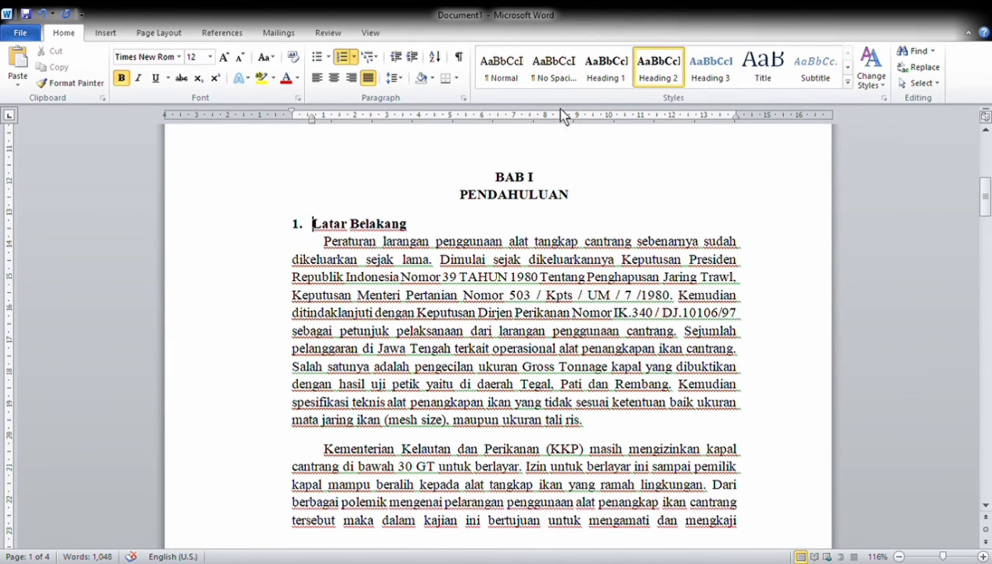
pyautogui.click(651, 75)
pyautogui.click(617, 74)
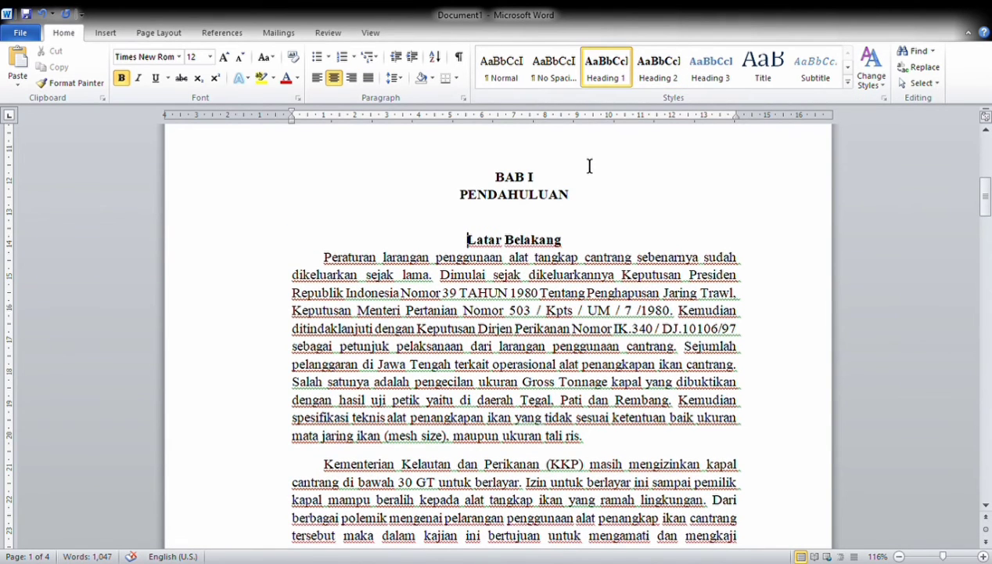
pyautogui.hotkey('ctrl', 'z')
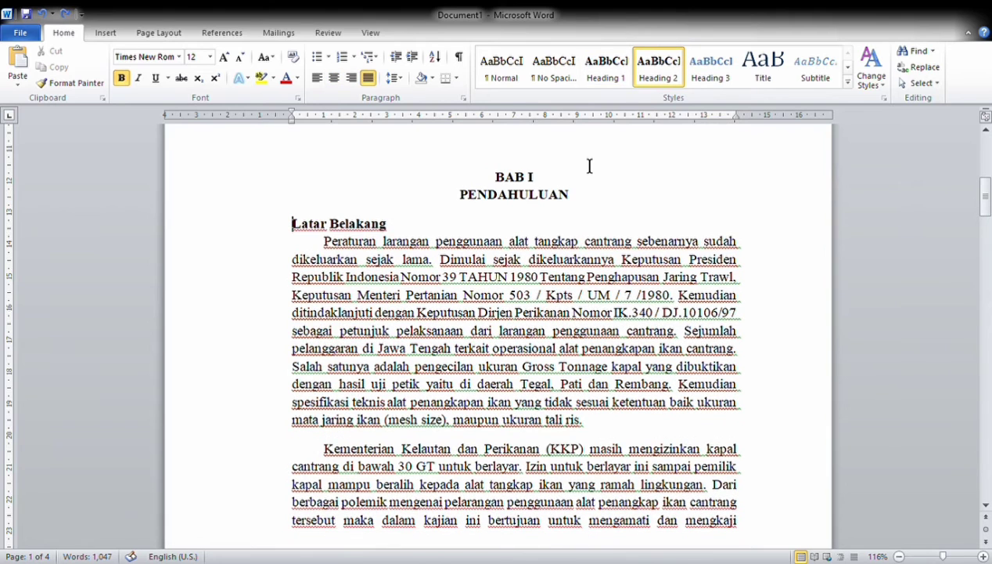
# Apply multilevel list numbering to the Latar Belakang heading and demote it to the second level, numbered 1.1
pyautogui.click(369, 58)
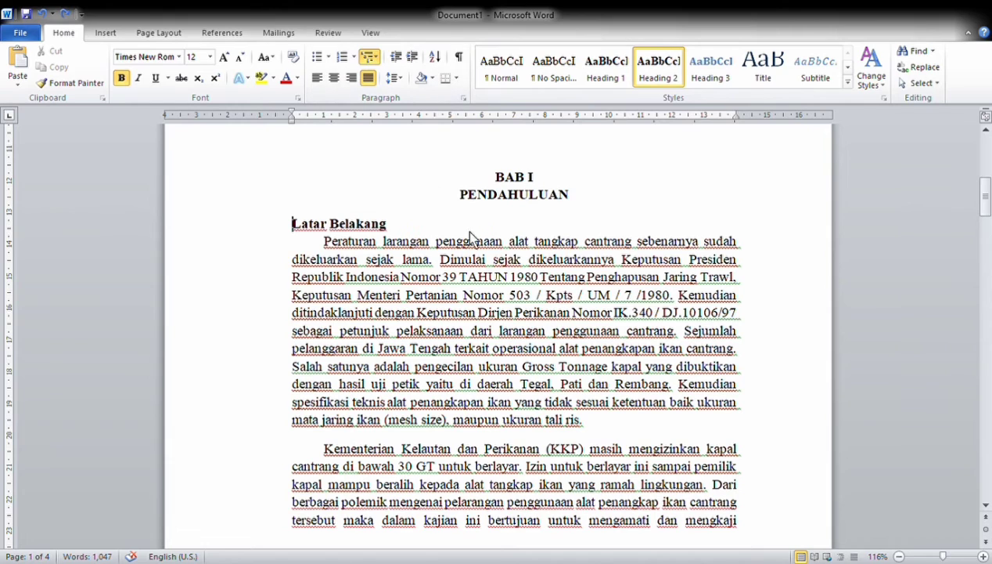
pyautogui.click(509, 207)
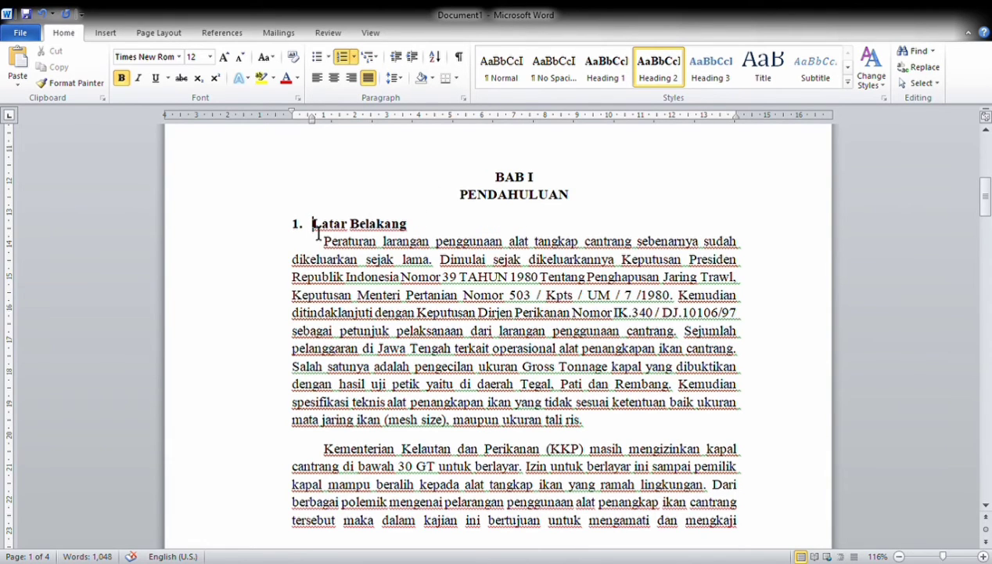
pyautogui.click(371, 63)
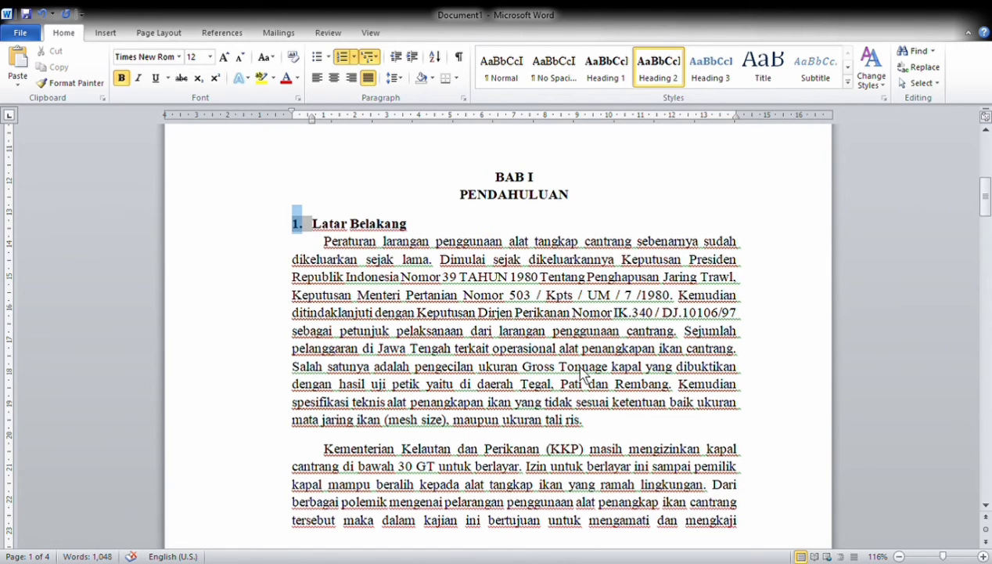
pyautogui.press('Tab')
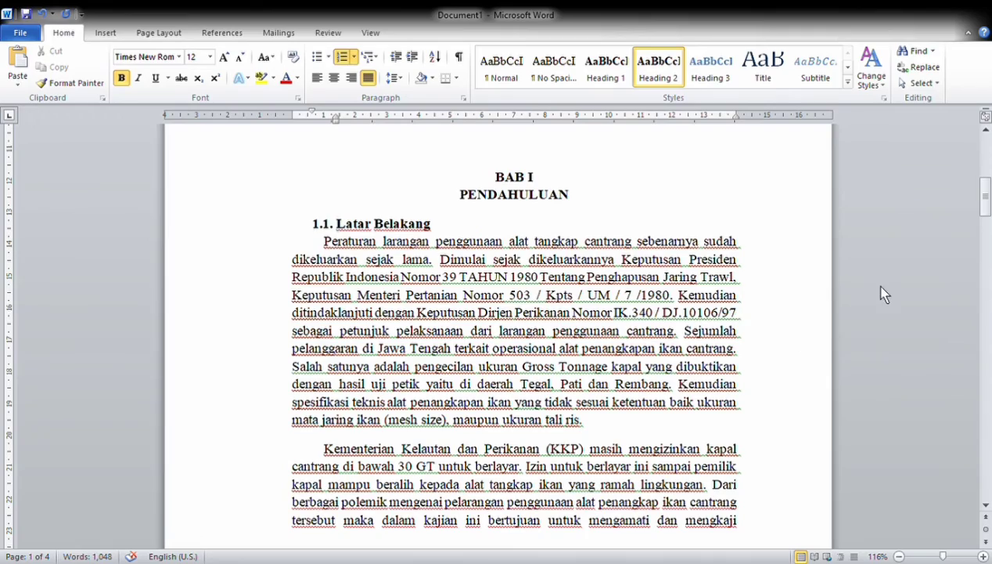
pyautogui.moveTo(988, 201)
pyautogui.mouseDown()
pyautogui.moveTo(990, 260)
pyautogui.moveTo(982, 193)
pyautogui.mouseUp()
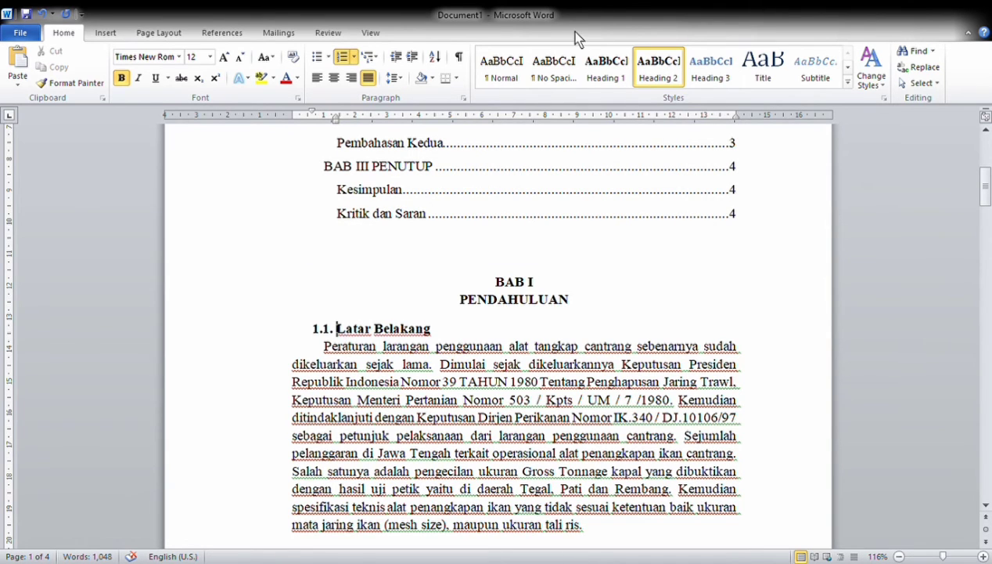
pyautogui.click(607, 68)
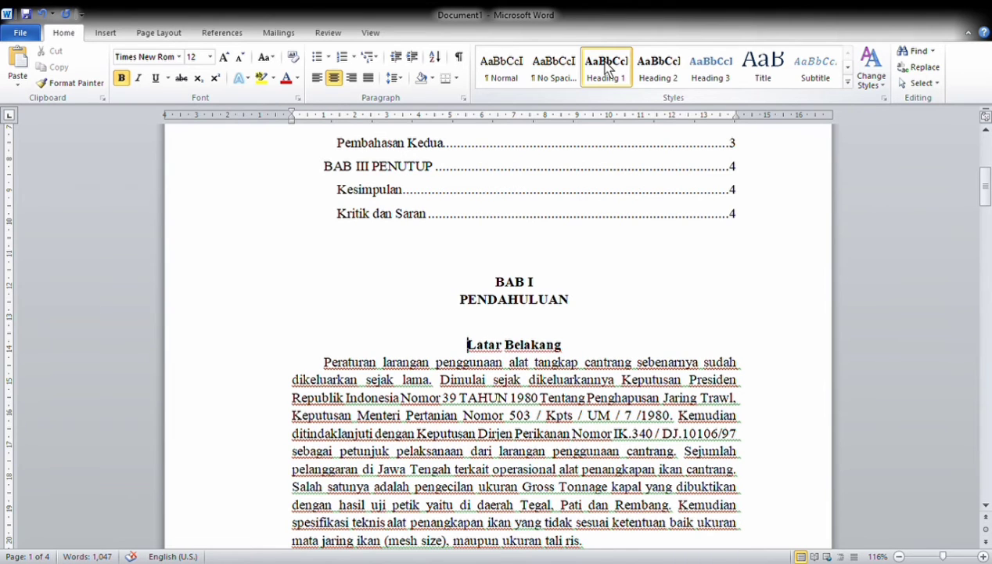
pyautogui.hotkey('ctrl', 'z')
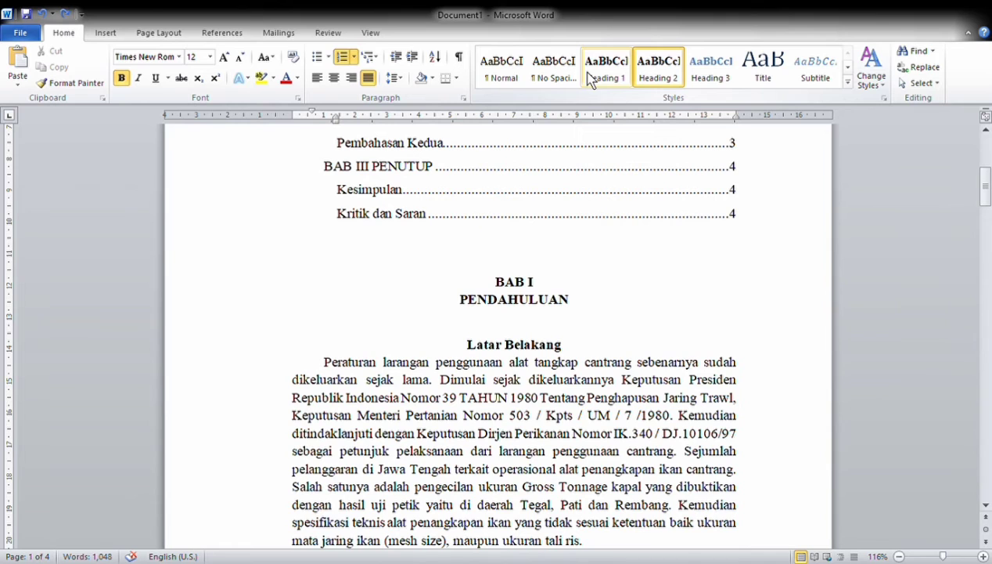
# Update the Heading 2 style to match the numbered Latar Belakang heading so all subheadings take its numbering
pyautogui.click(655, 72)
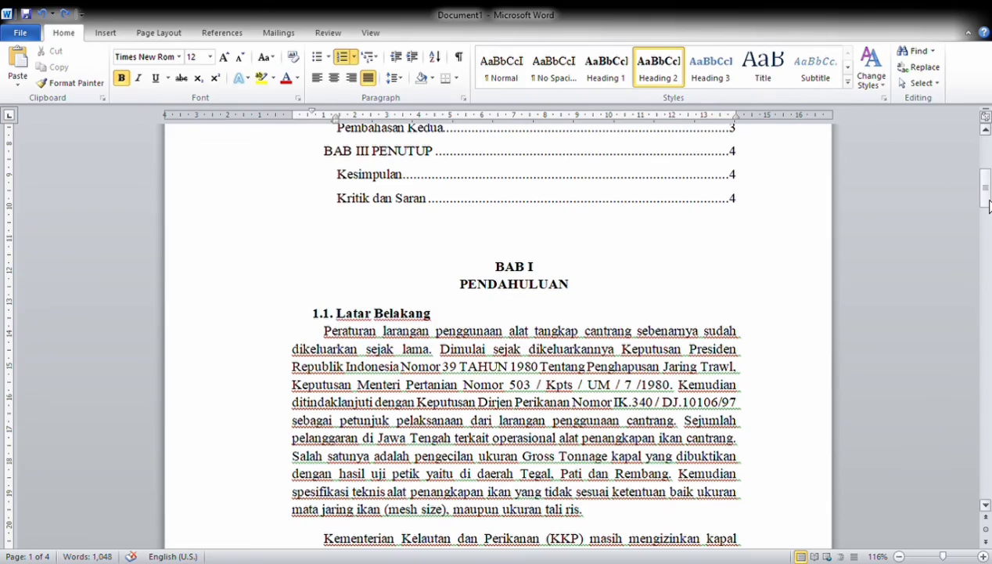
pyautogui.moveTo(986, 205); pyautogui.dragTo(987, 167)
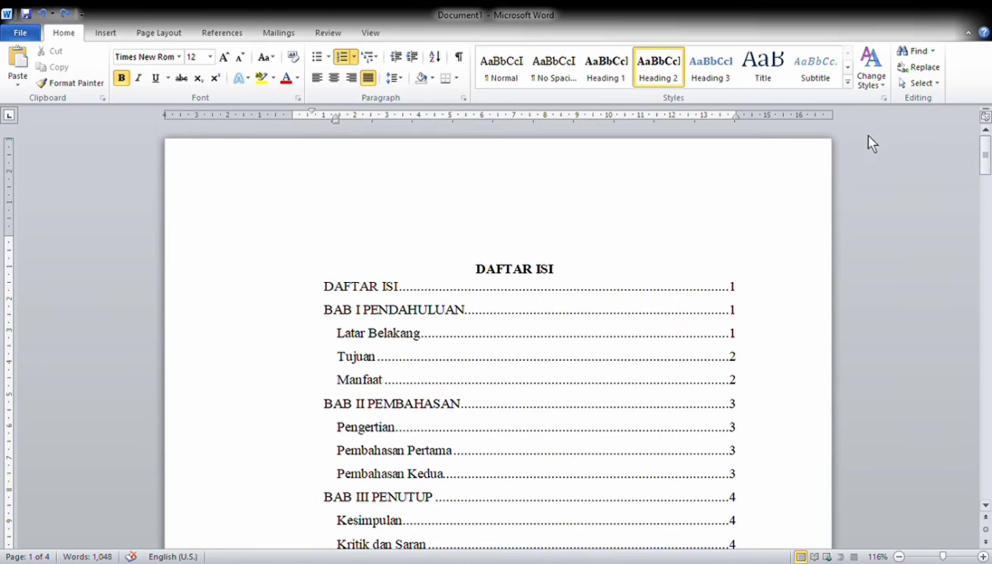
pyautogui.click(661, 81)
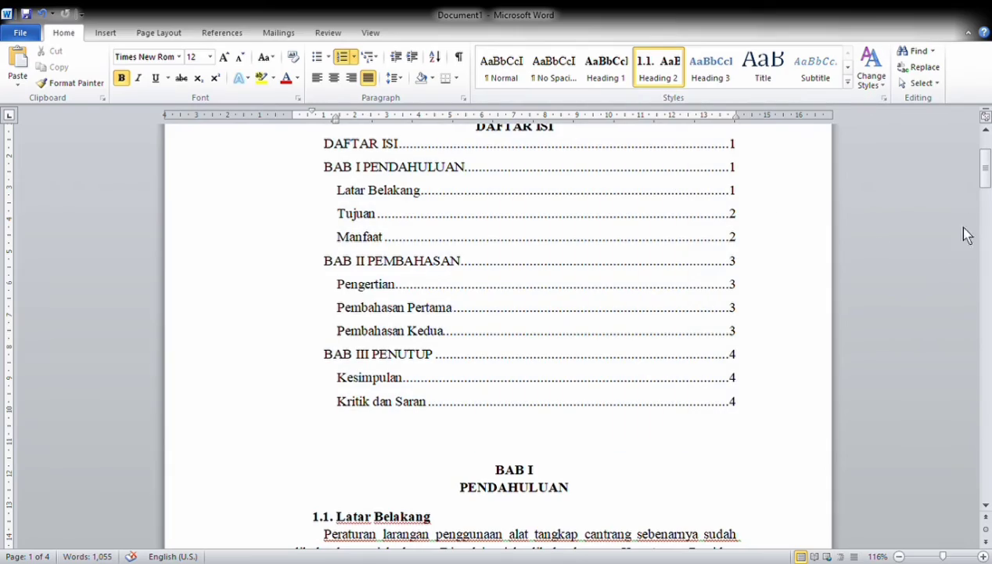
# Set the numbering value of the Pengertian heading under BAB II PEMBAHASAN to 2.1
pyautogui.moveTo(988, 185); pyautogui.dragTo(987, 125)
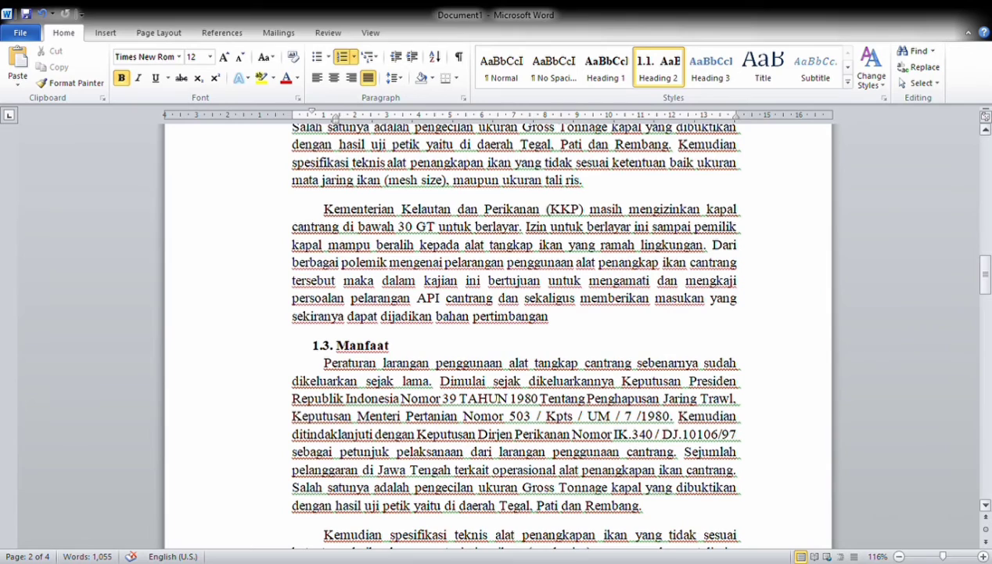
pyautogui.moveTo(989, 286); pyautogui.dragTo(978, 357)
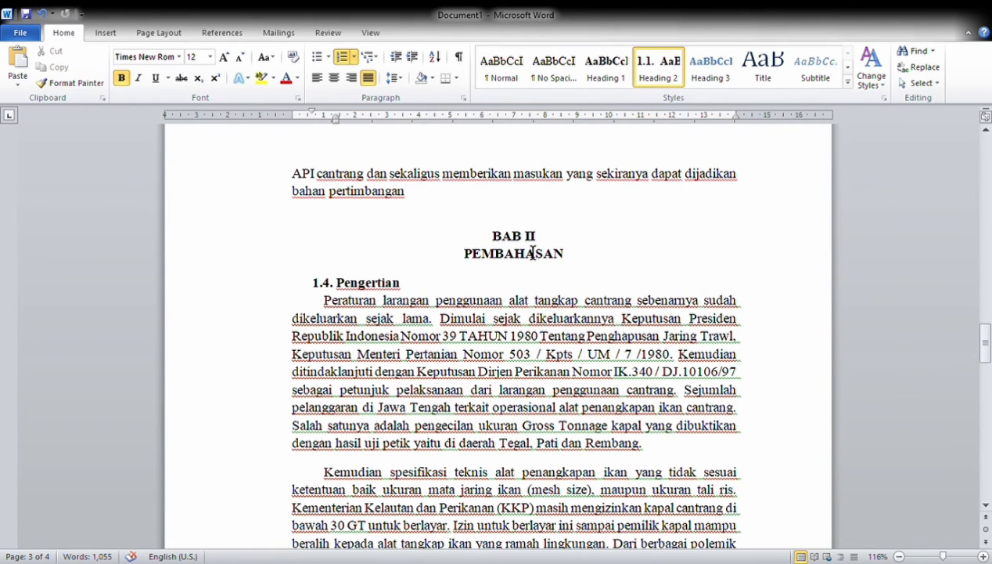
pyautogui.click(339, 292)
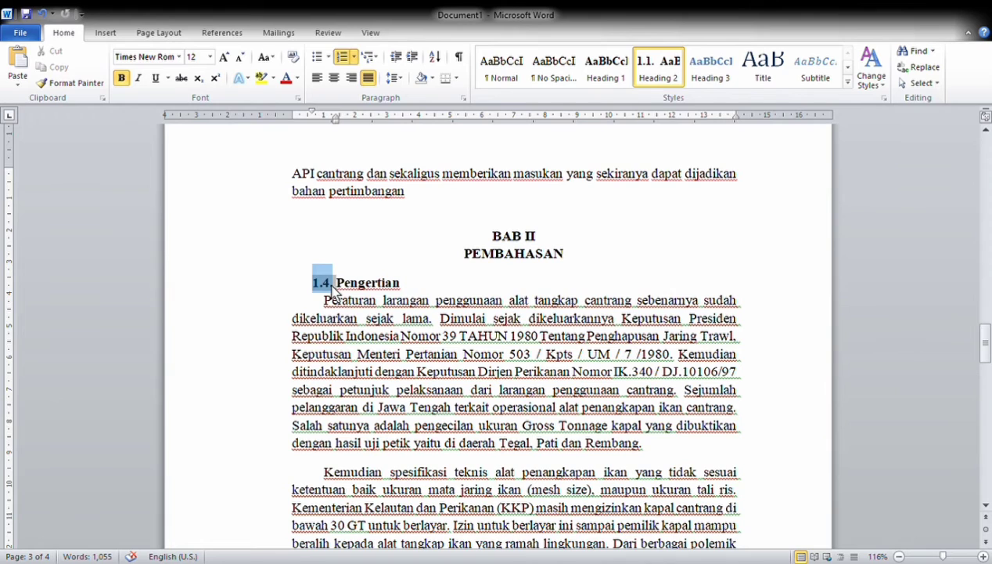
pyautogui.click(364, 347)
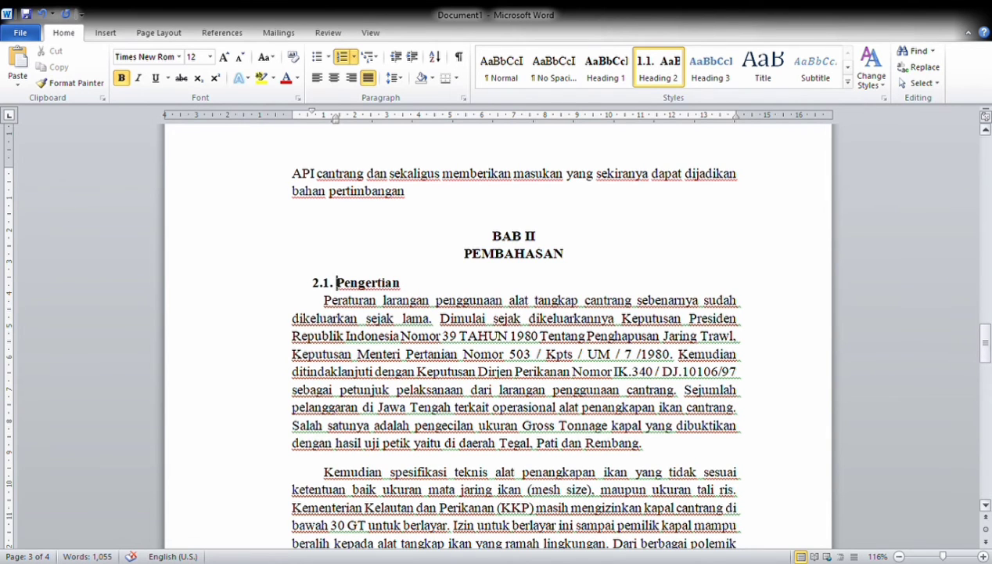
# Set the numbering value of the Kesimpulan heading under BAB III PENUTUP to 3.1 and check the following subheadings
pyautogui.moveTo(988, 358); pyautogui.dragTo(986, 442)
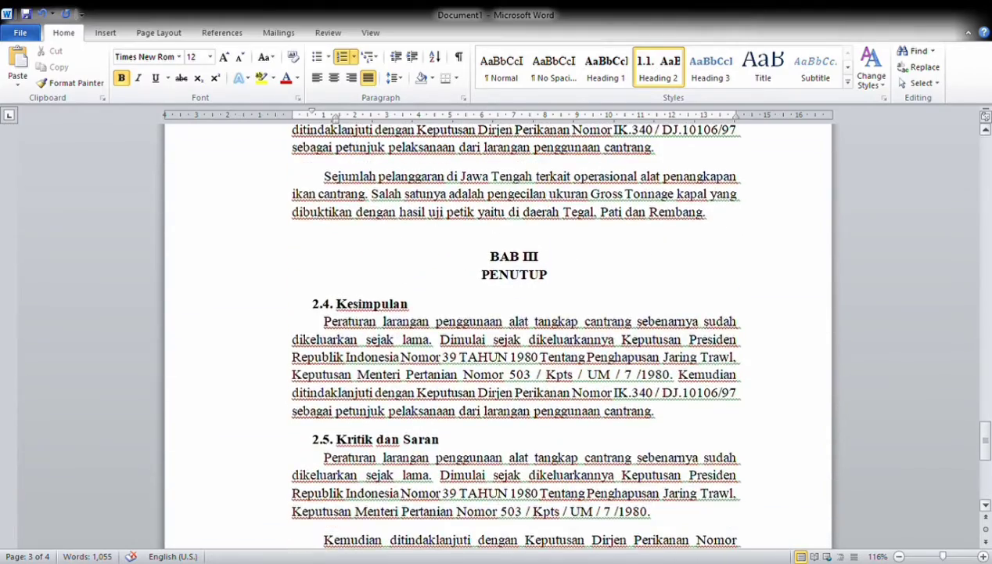
pyautogui.click(341, 313)
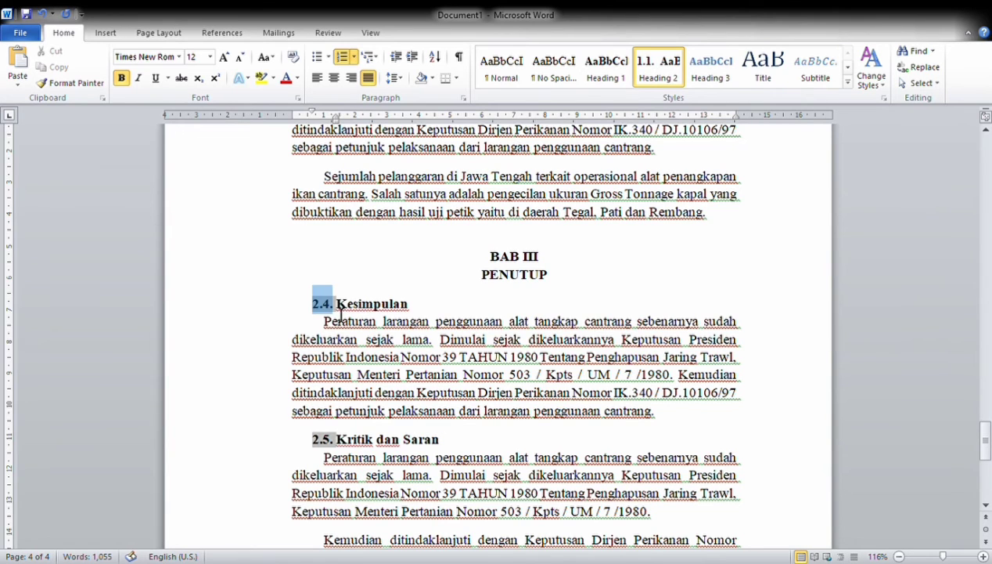
pyautogui.click(370, 347)
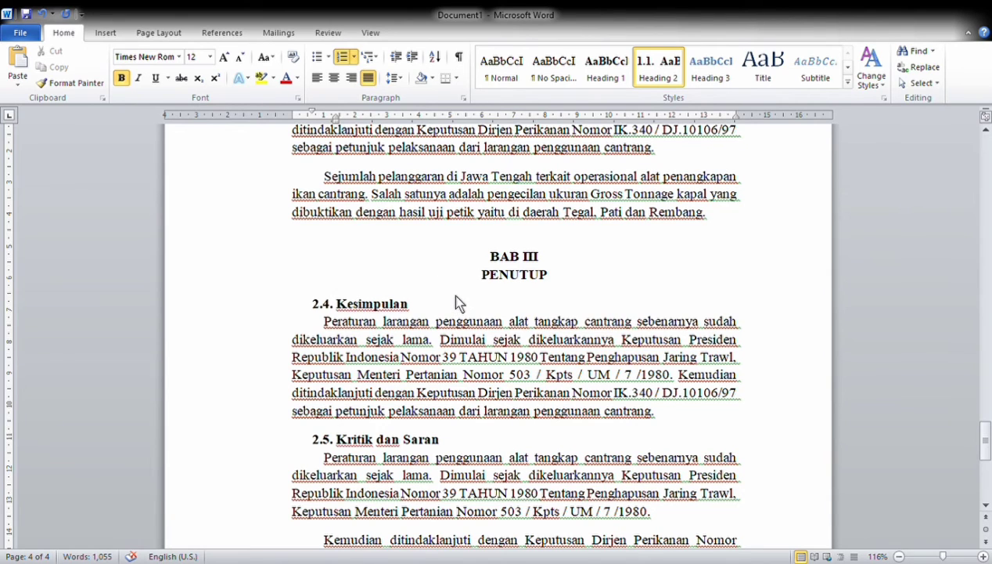
pyautogui.click(482, 332)
pyautogui.moveTo(986, 445); pyautogui.dragTo(986, 474)
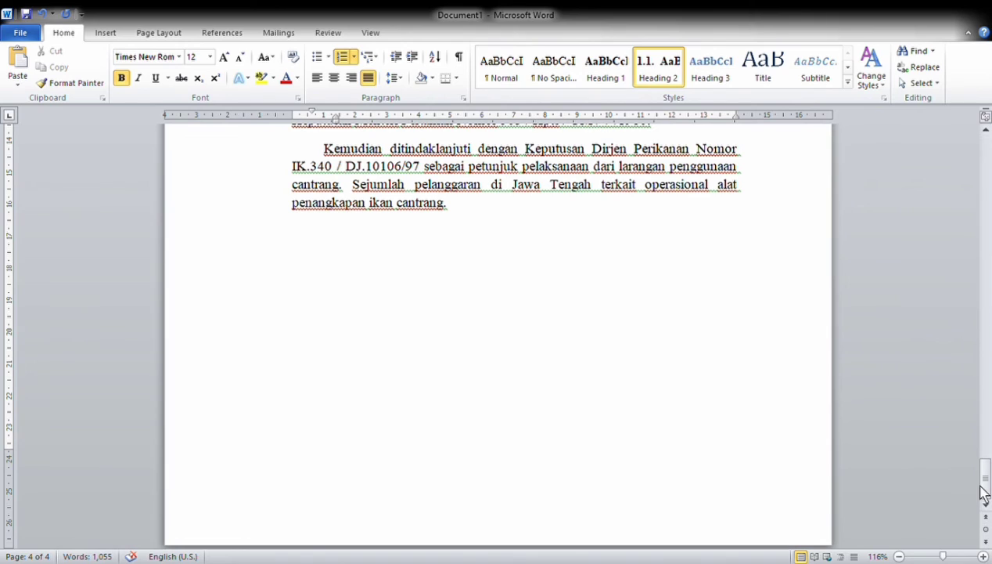
pyautogui.scroll(10, 985, 491)
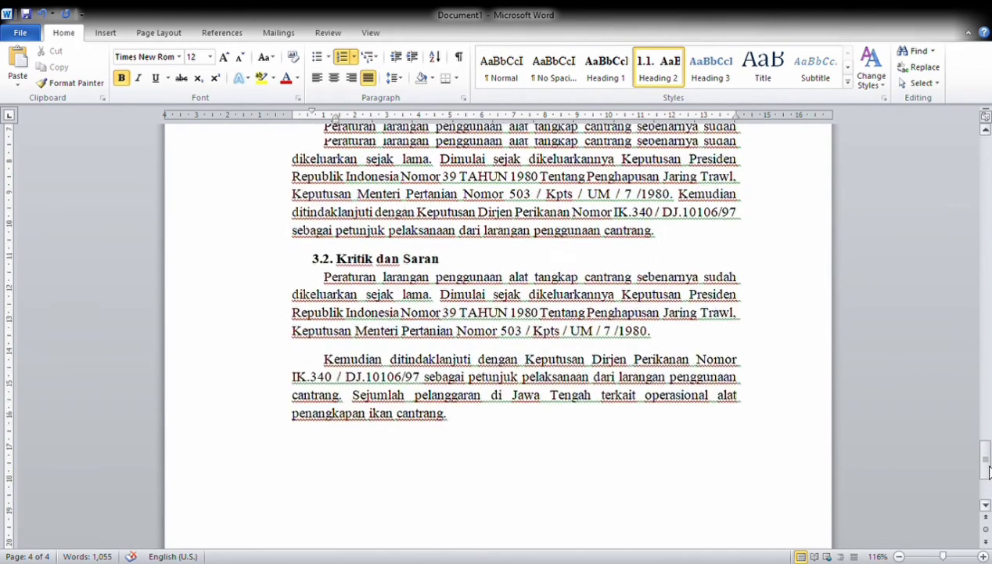
pyautogui.scroll(12, 985, 491)
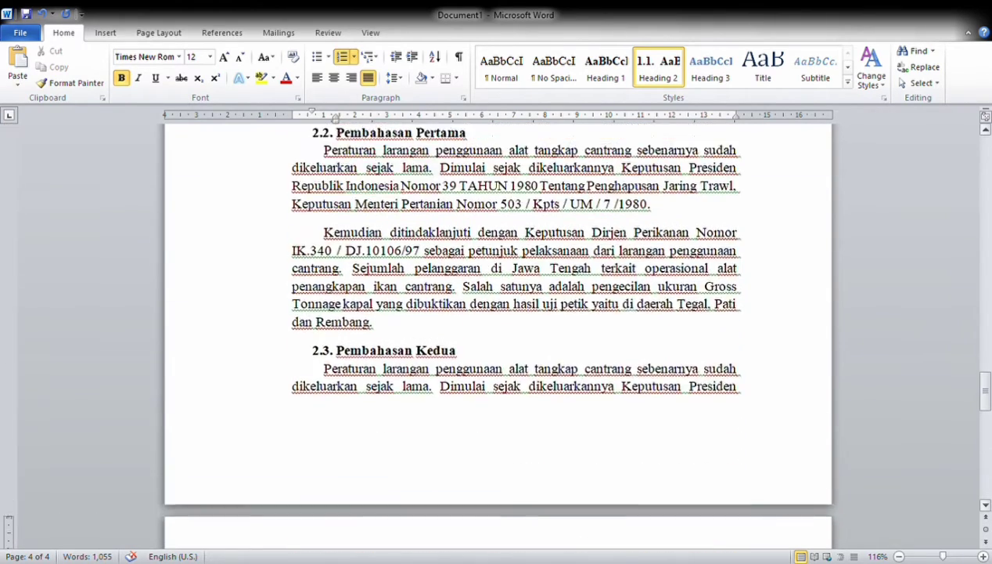
# Reduce the indent of the 1.1 Latar Belakang heading so its number aligns with the left margin
pyautogui.scroll(7, 986, 358)
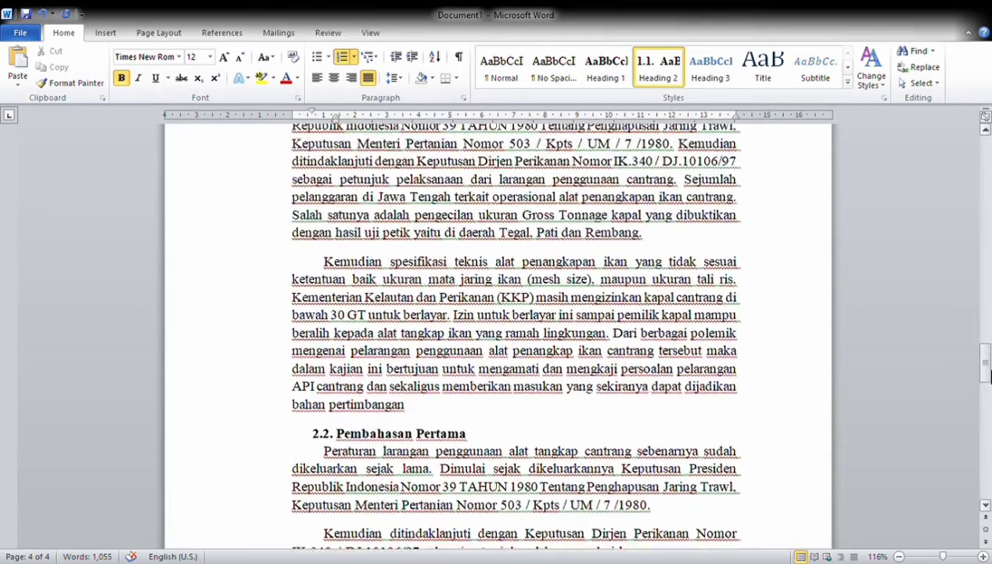
pyautogui.moveTo(988, 358); pyautogui.dragTo(978, 138)
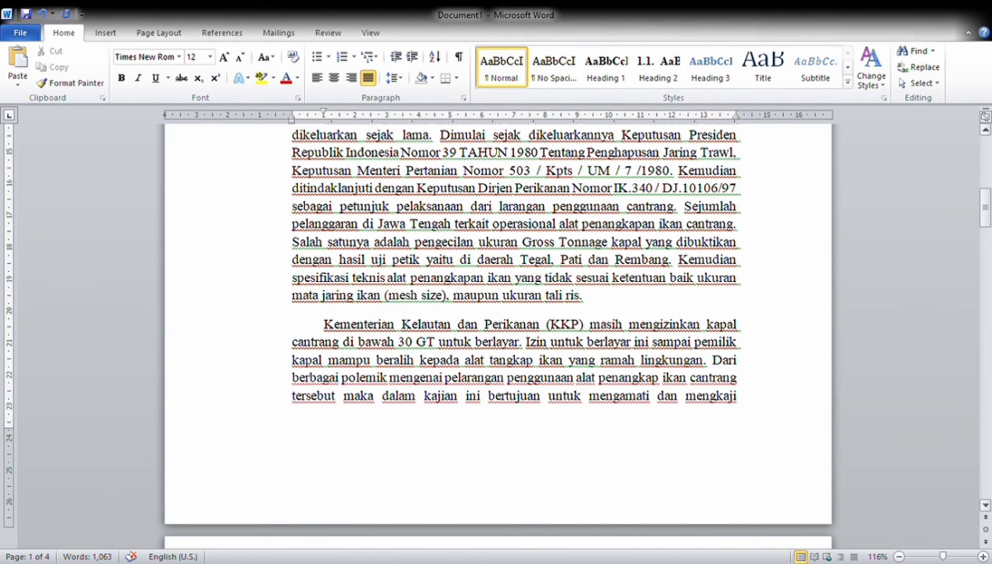
pyautogui.moveTo(987, 217)
pyautogui.mouseDown()
pyautogui.moveTo(987, 178)
pyautogui.moveTo(987, 198)
pyautogui.mouseUp()
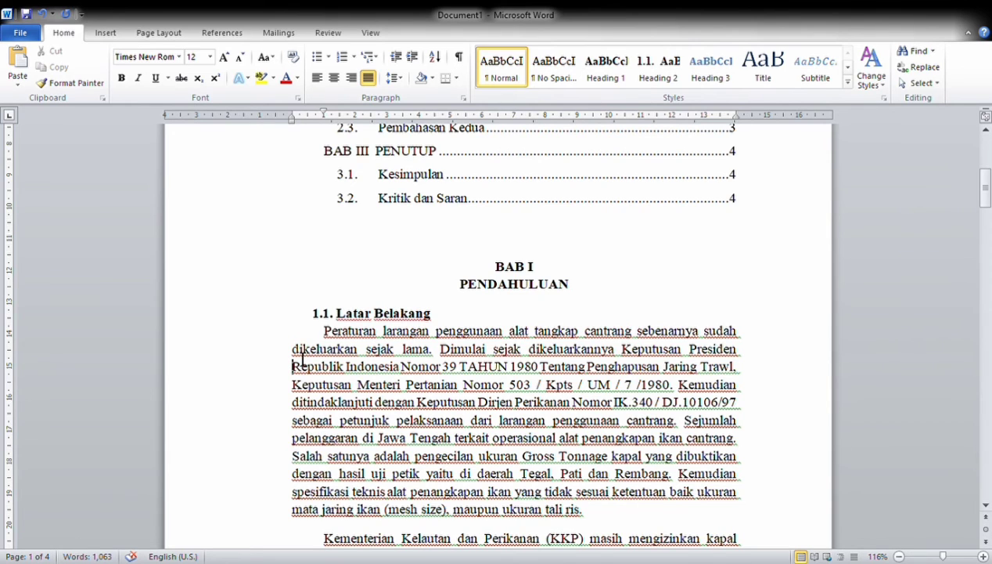
pyautogui.click(344, 321)
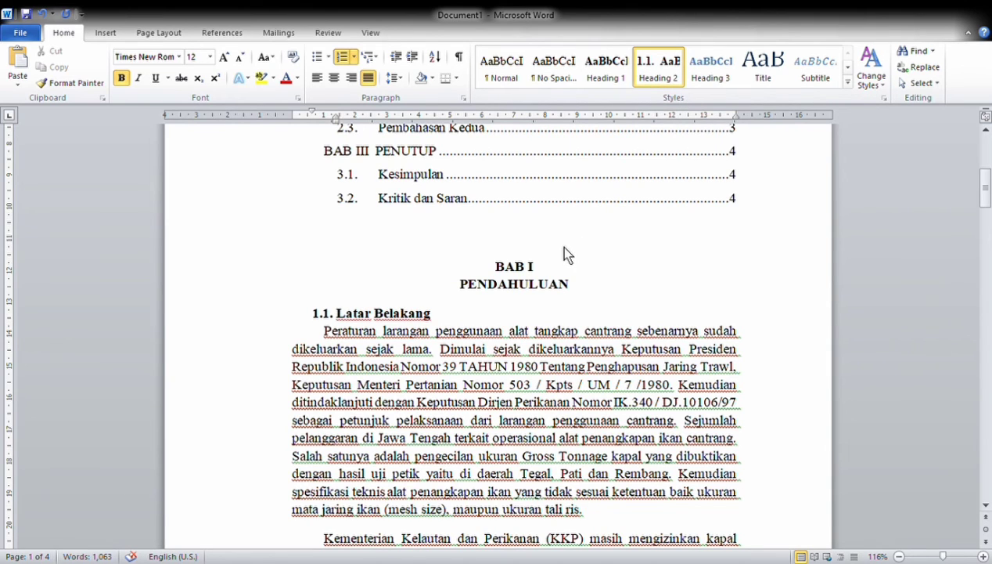
pyautogui.hotkey('shift', 'Tab')
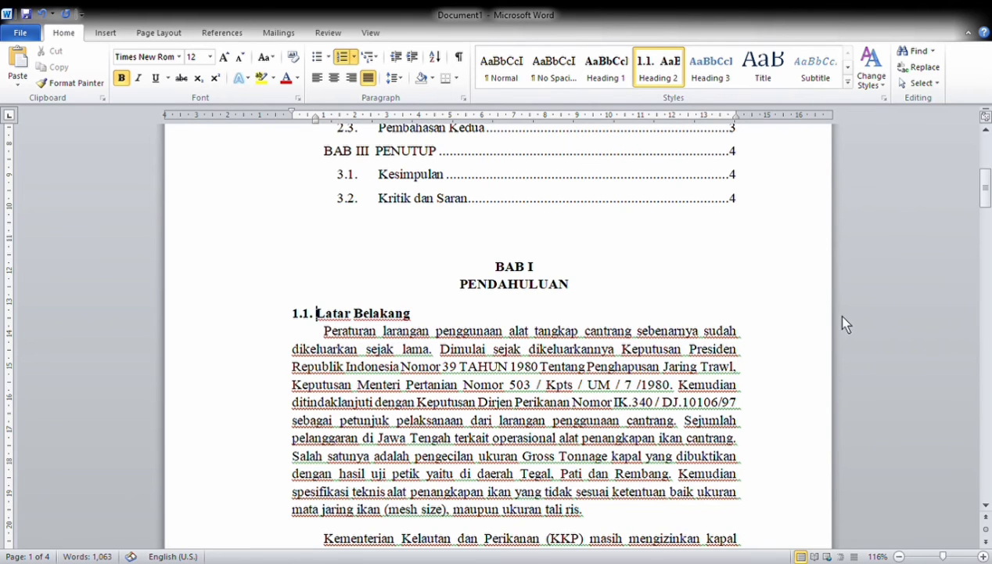
pyautogui.moveTo(988, 200); pyautogui.dragTo(988, 235)
pyautogui.moveTo(986, 249)
pyautogui.mouseDown()
pyautogui.moveTo(986, 478)
pyautogui.moveTo(979, 177)
pyautogui.moveTo(987, 156)
pyautogui.mouseUp()
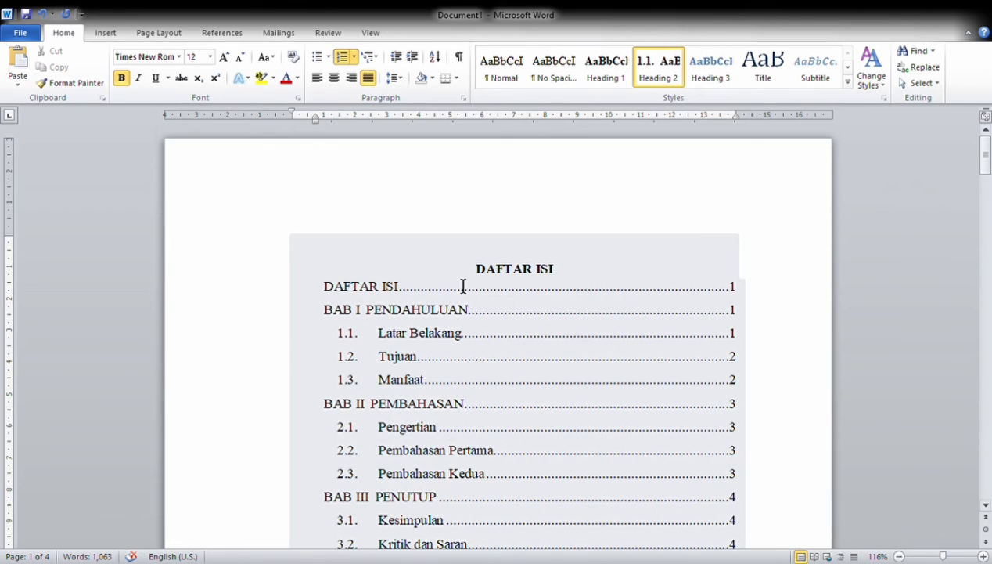
pyautogui.click(463, 285)
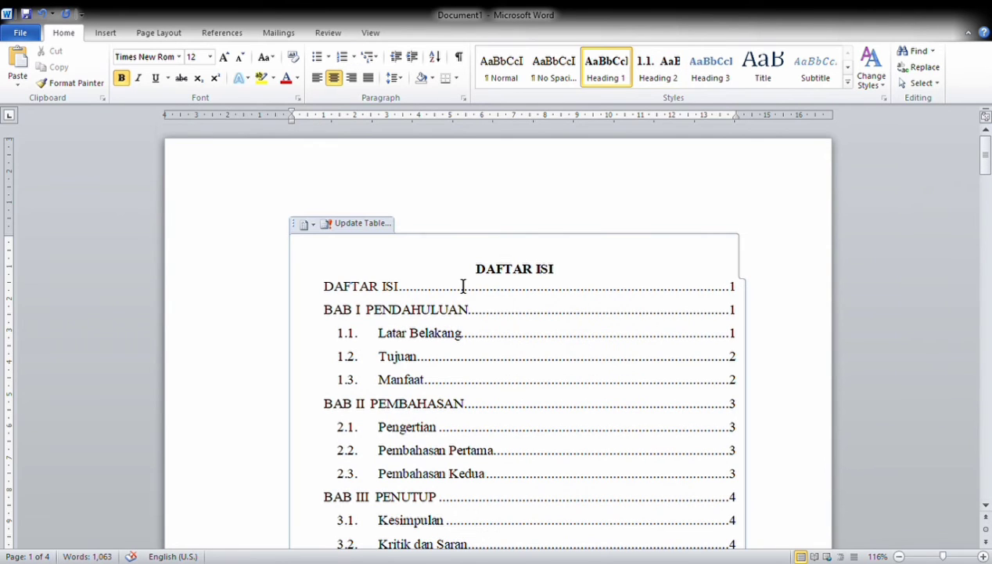
pyautogui.click(374, 238)
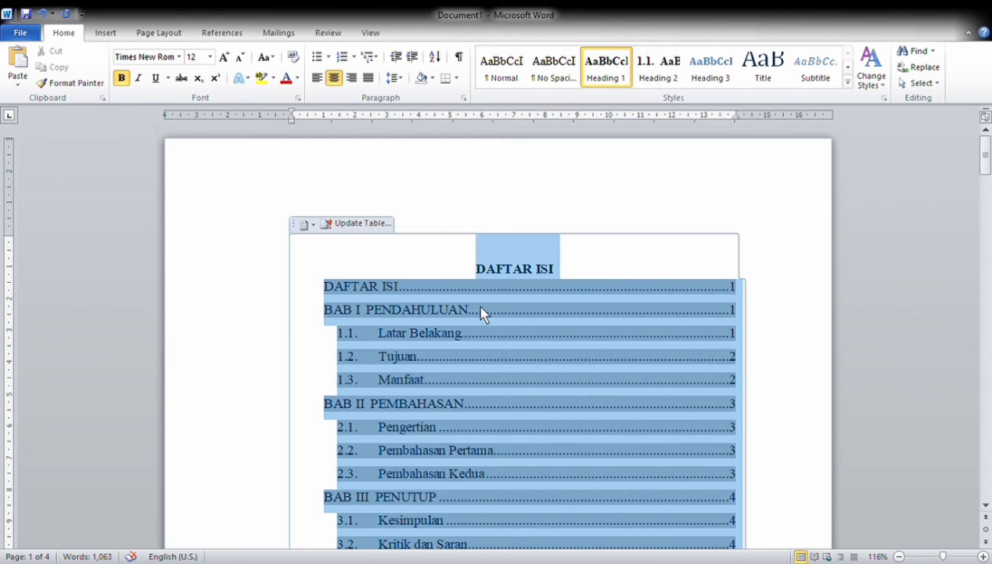
pyautogui.press('Left')
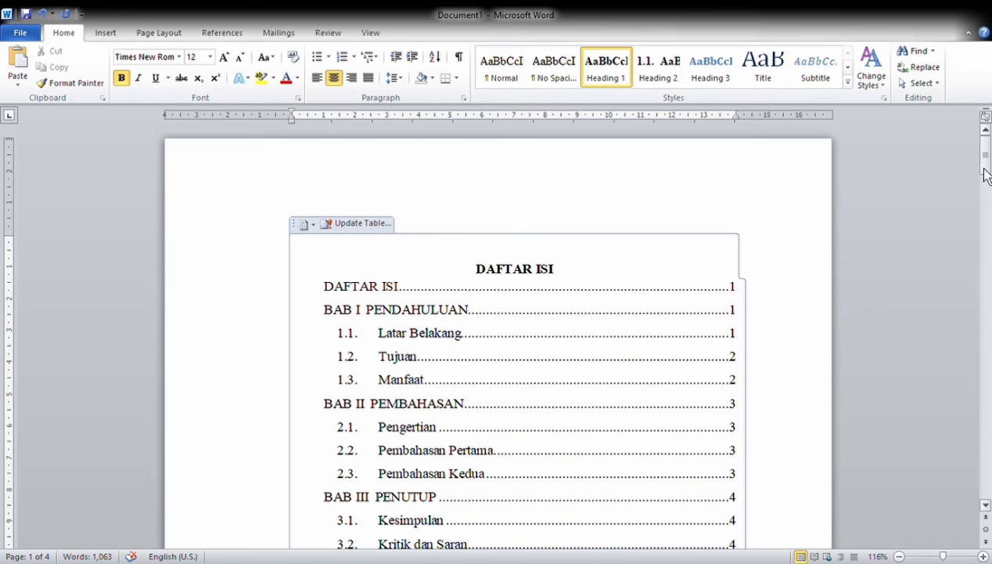
# Insert a page break before the BAB I PENDAHULUAN heading, separating it from the table of contents
pyautogui.moveTo(985, 156)
pyautogui.mouseDown()
pyautogui.moveTo(986, 244)
pyautogui.moveTo(985, 143)
pyautogui.mouseUp()
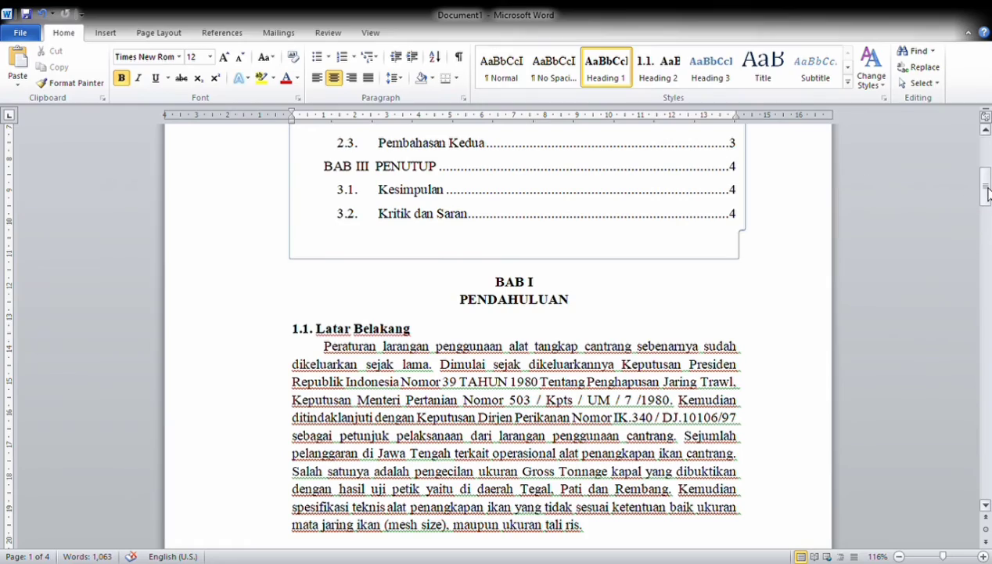
pyautogui.scroll(-3, 989, 207)
pyautogui.moveTo(989, 208)
pyautogui.mouseDown()
pyautogui.moveTo(986, 456)
pyautogui.moveTo(987, 187)
pyautogui.mouseUp()
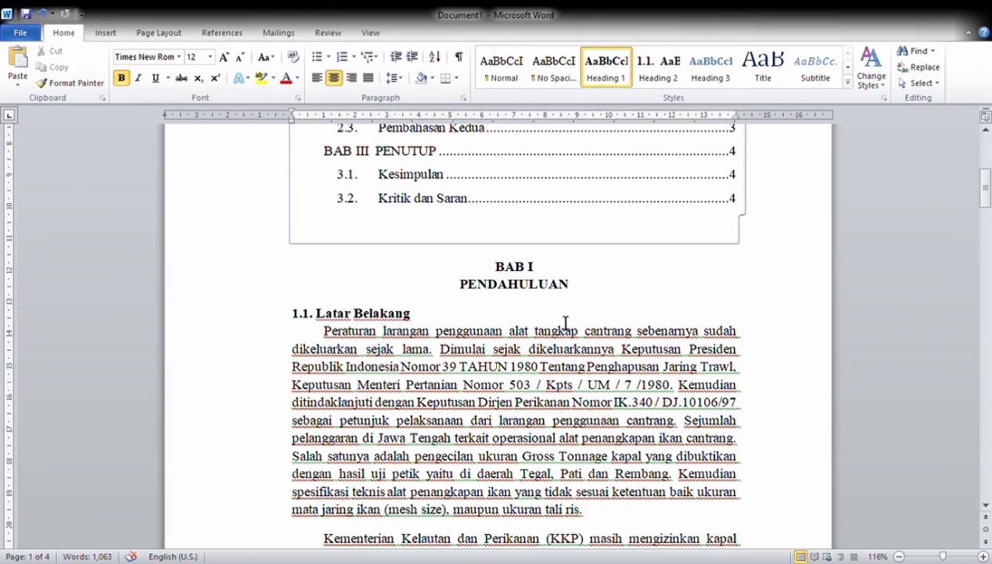
pyautogui.click(506, 273)
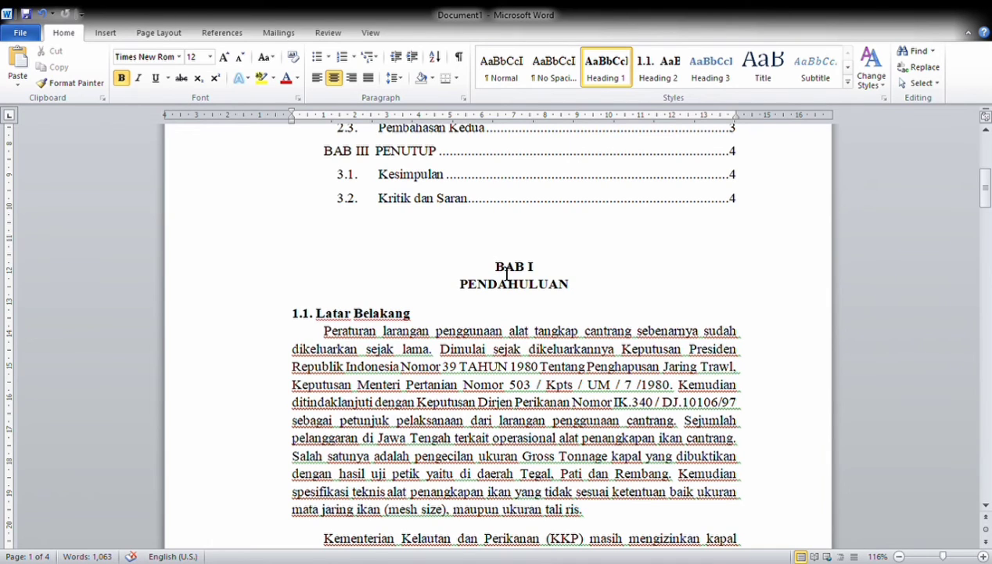
pyautogui.hotkey('ctrl', 'Return')
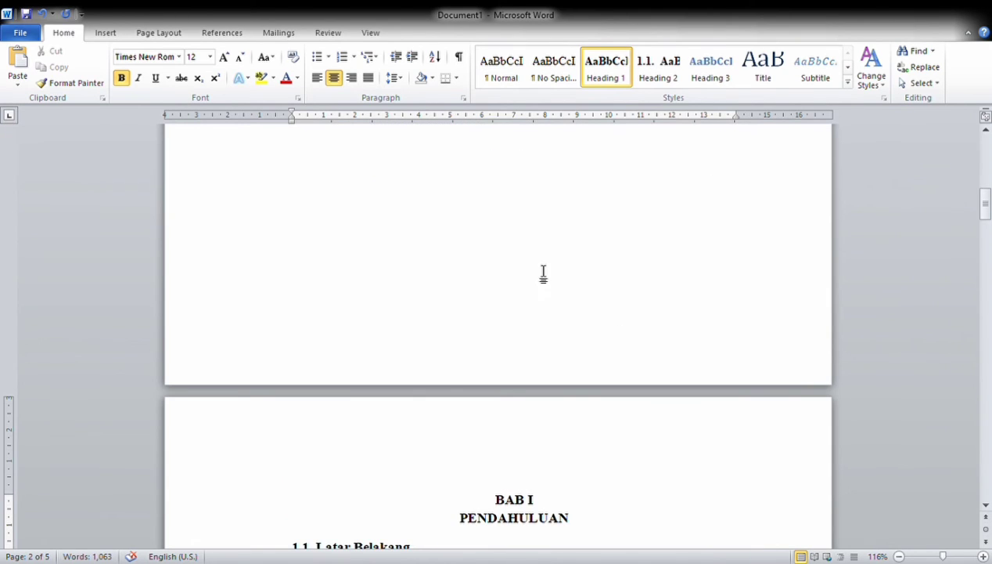
# Insert page breaks before the BAB II PEMBAHASAN and BAB III PENUTUP headings so each chapter starts on a new page
pyautogui.moveTo(989, 218); pyautogui.dragTo(988, 330)
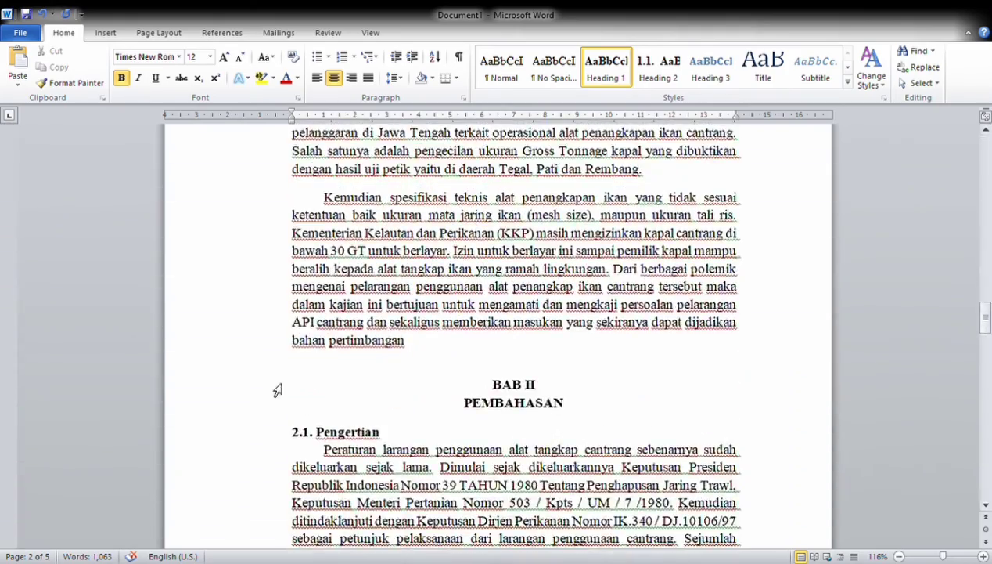
pyautogui.click(492, 385)
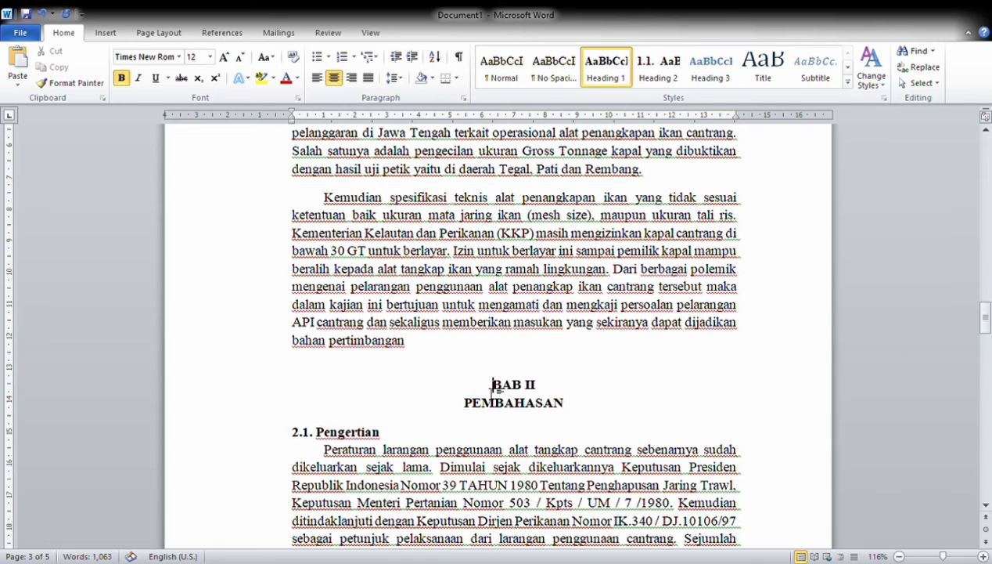
pyautogui.hotkey('ctrl', 'Return')
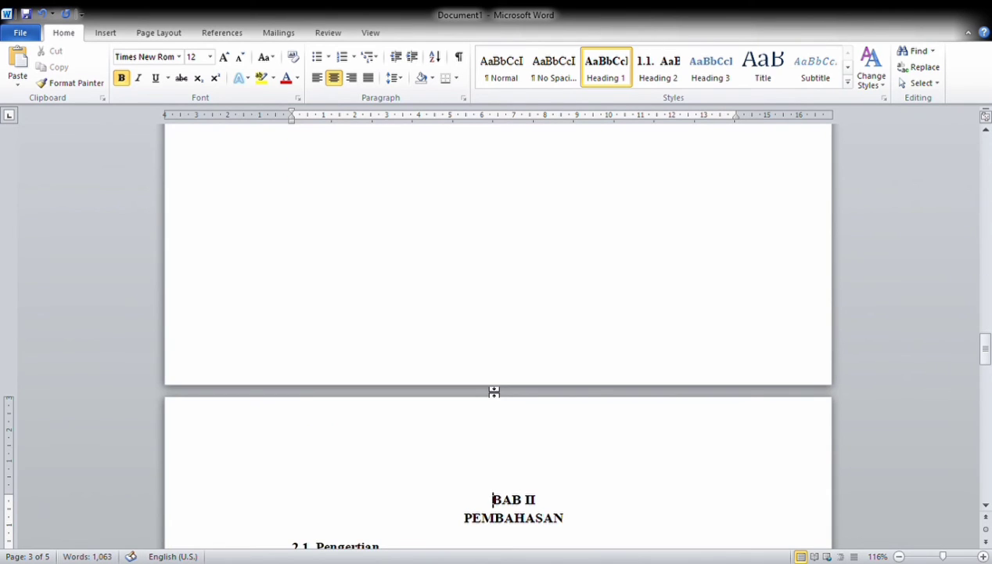
pyautogui.moveTo(985, 348); pyautogui.dragTo(986, 448)
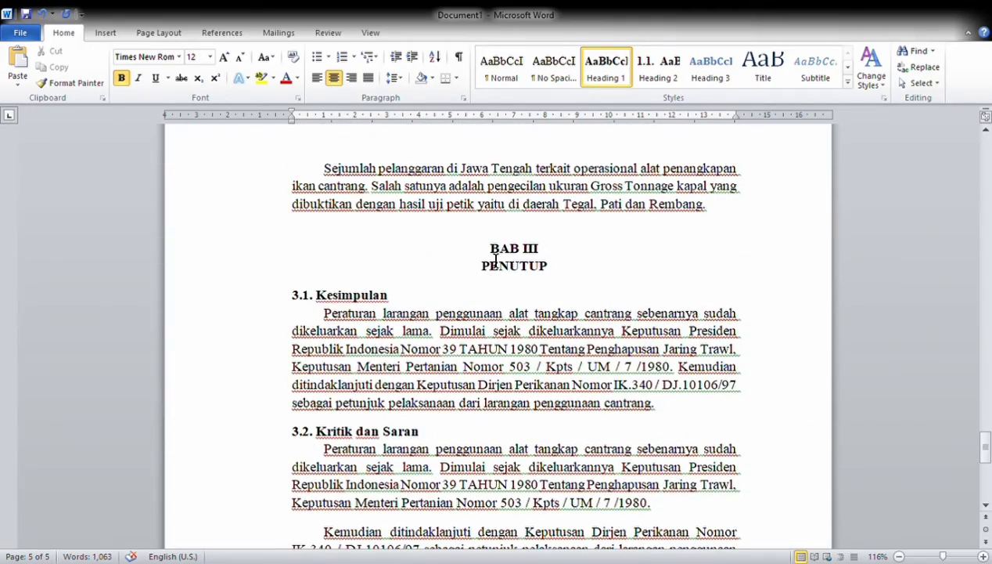
pyautogui.hotkey('ctrl', 'Return')
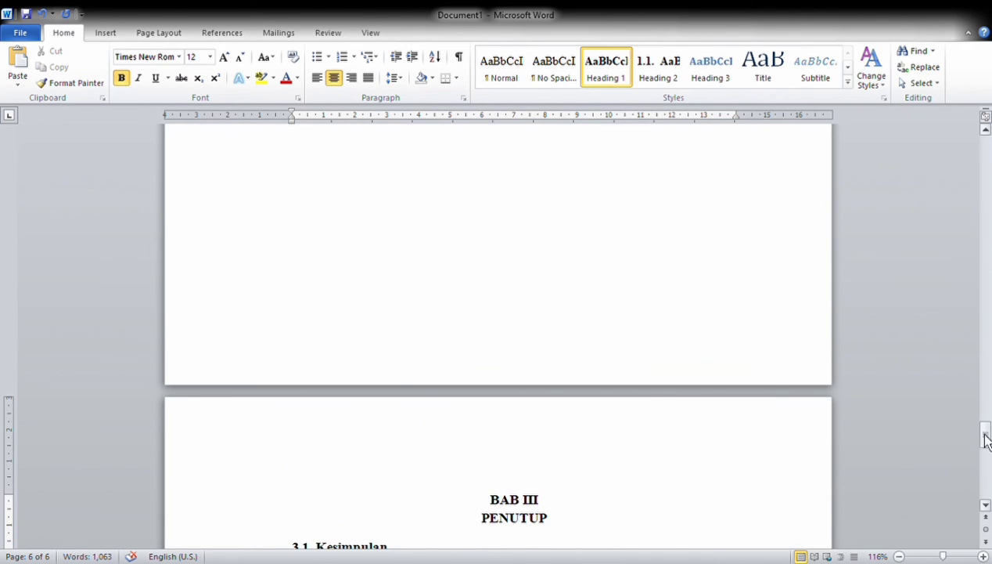
# Insert centred page numbers in the header at the top of the pages
pyautogui.moveTo(987, 437); pyautogui.dragTo(988, 114)
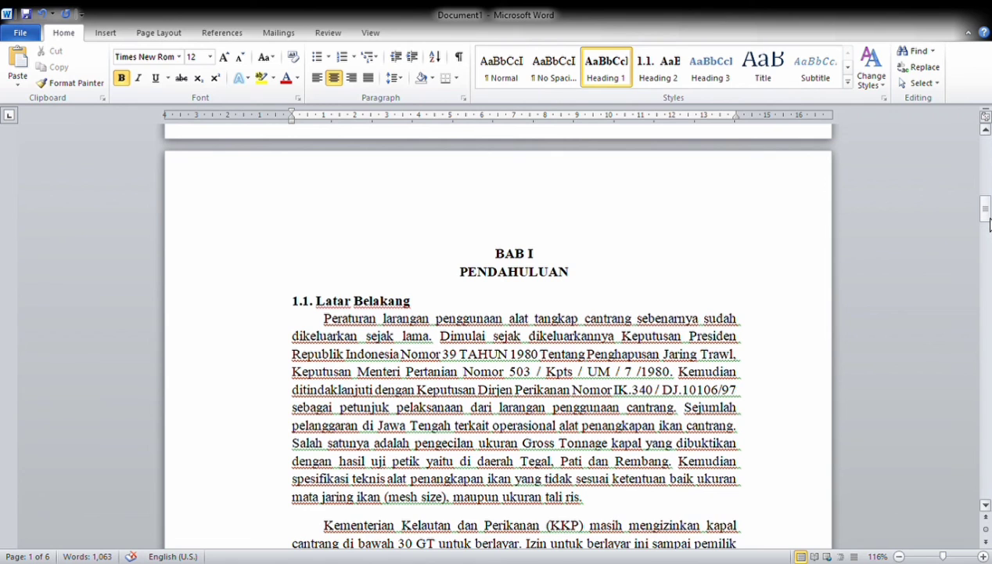
pyautogui.moveTo(988, 223); pyautogui.dragTo(988, 196)
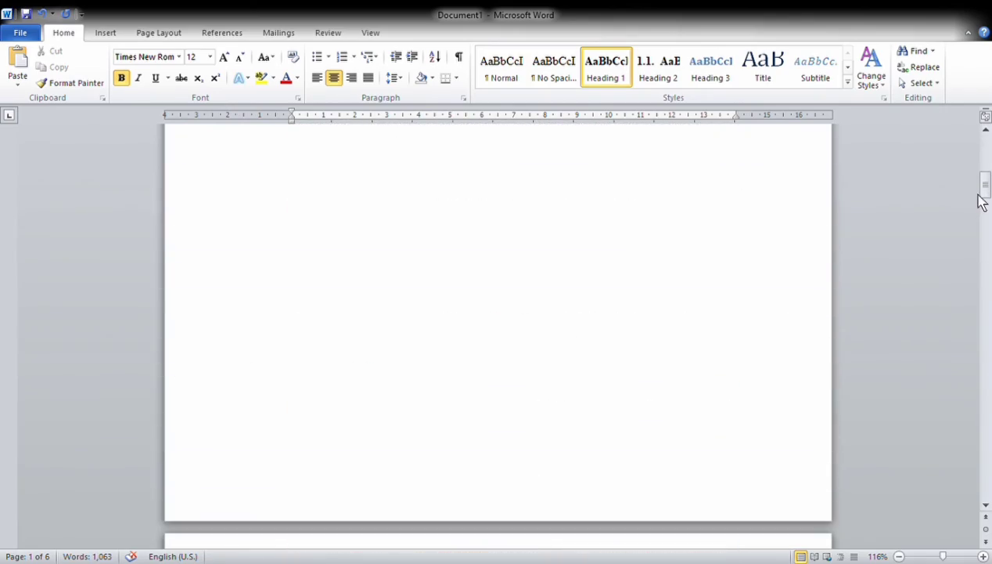
pyautogui.doubleClick(521, 483)
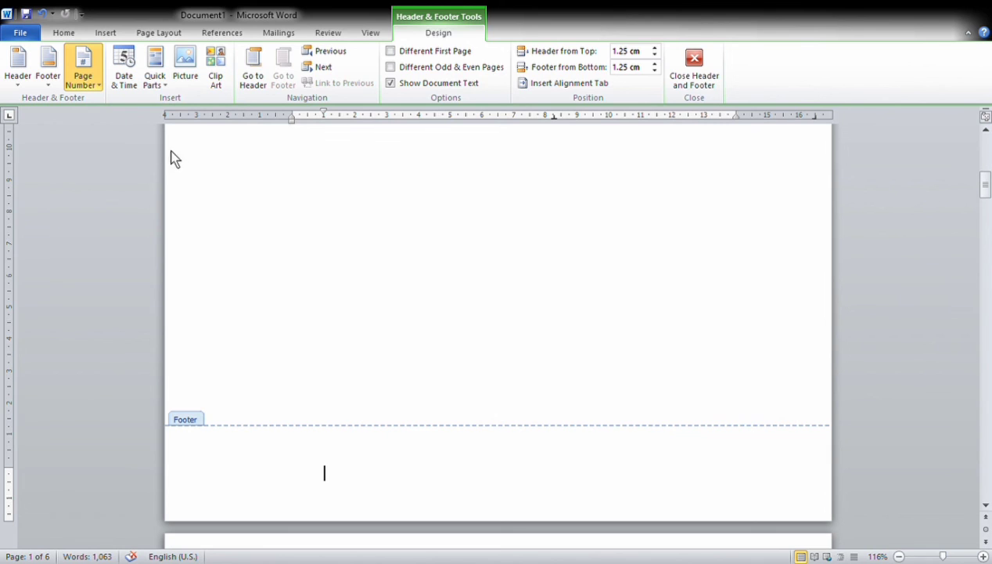
pyautogui.click(297, 226)
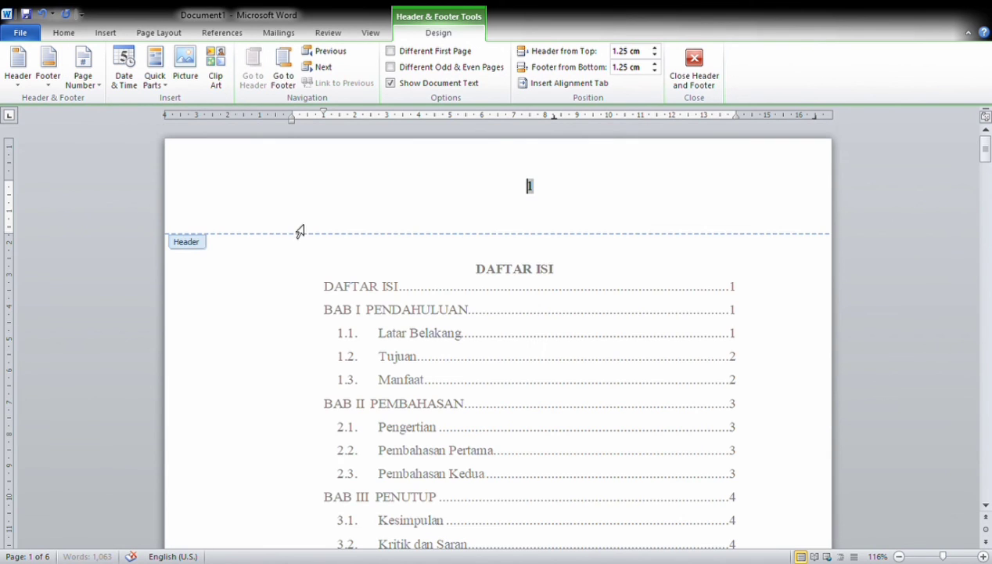
# Change the header page number format to lowercase Roman numerals, close the header and check the numbering on the BAB I page
pyautogui.click(545, 204)
pyautogui.doubleClick(531, 188)
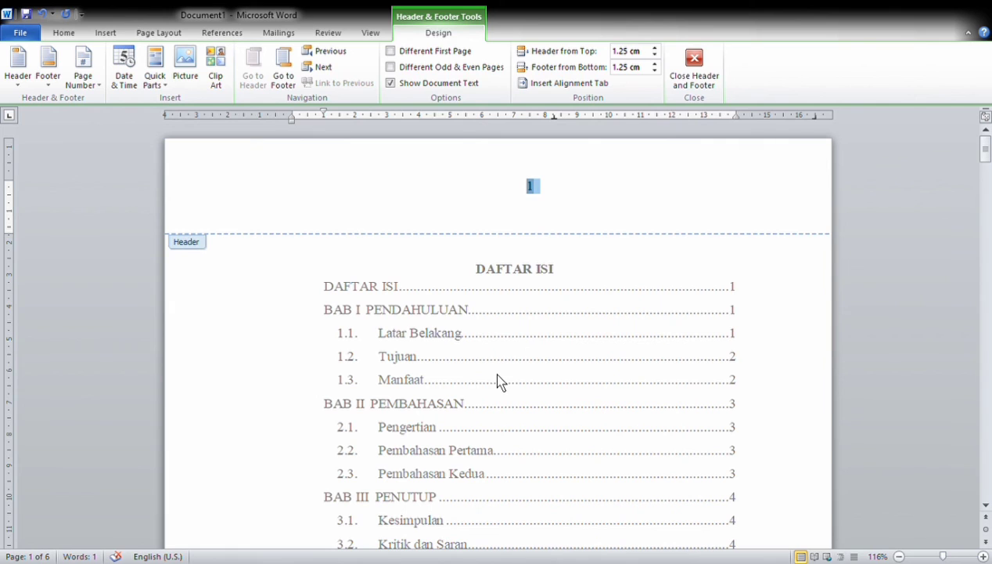
pyautogui.write('i')
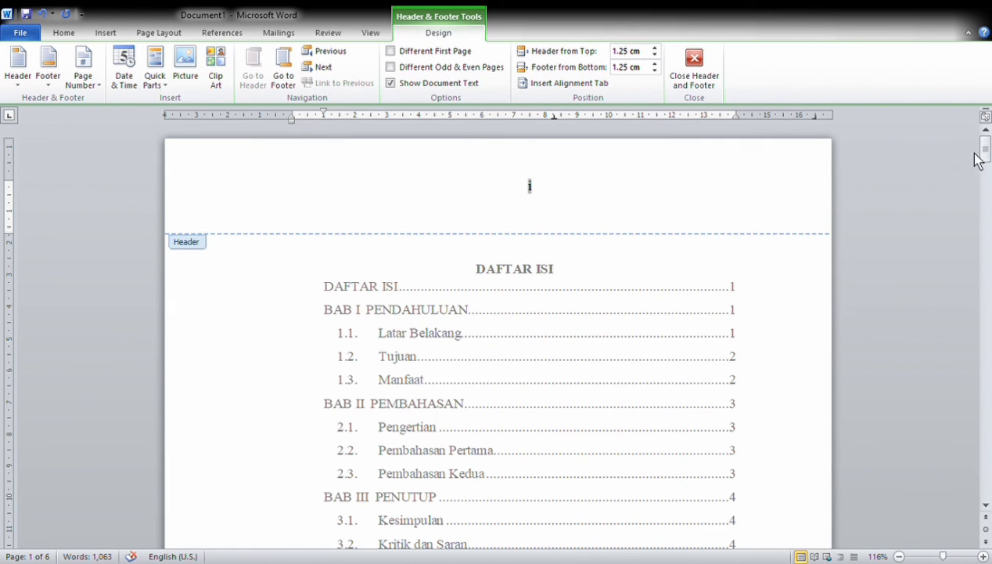
pyautogui.press('Escape')
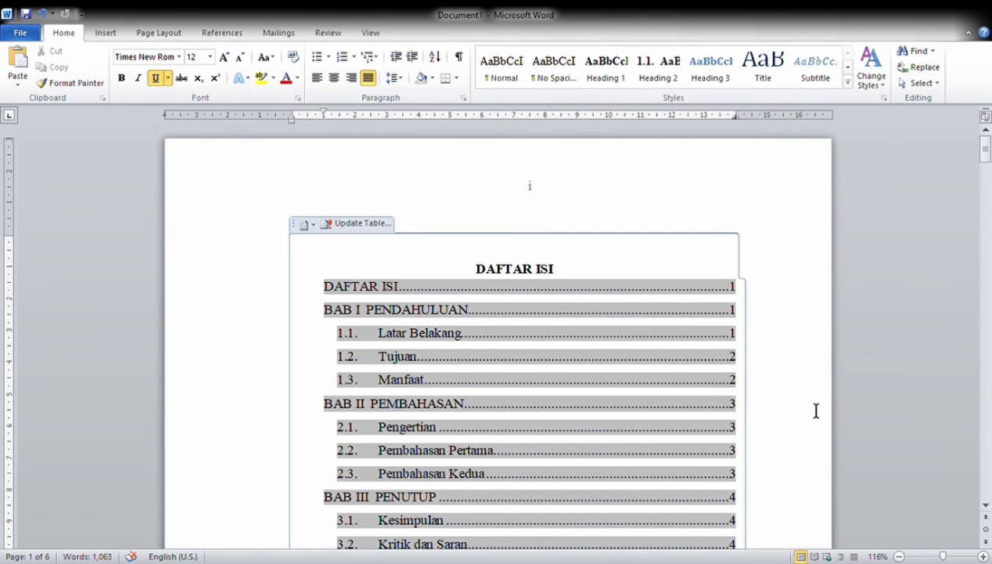
pyautogui.moveTo(987, 164); pyautogui.dragTo(987, 225)
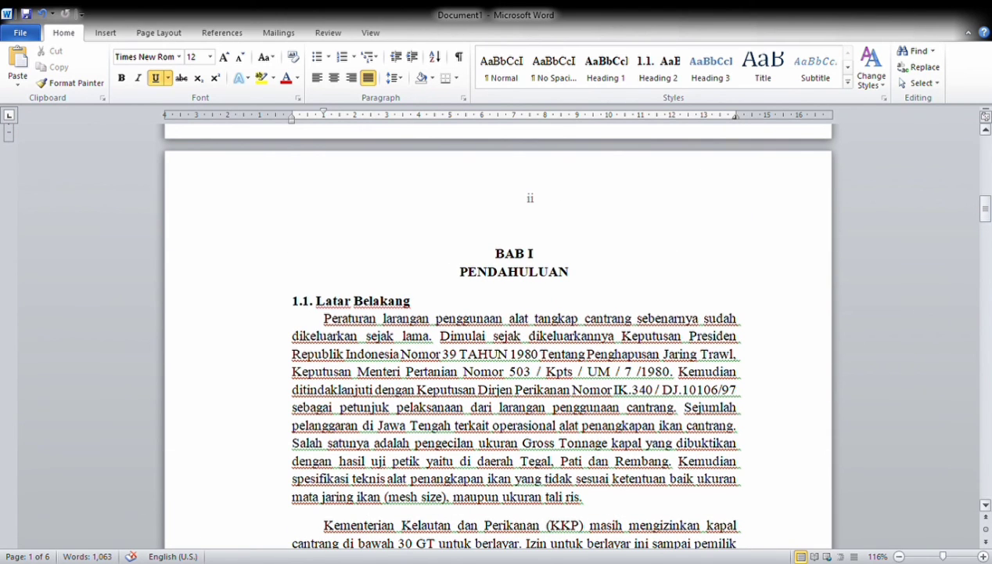
pyautogui.moveTo(987, 221); pyautogui.dragTo(987, 211)
pyautogui.scroll(5, 516, 313)
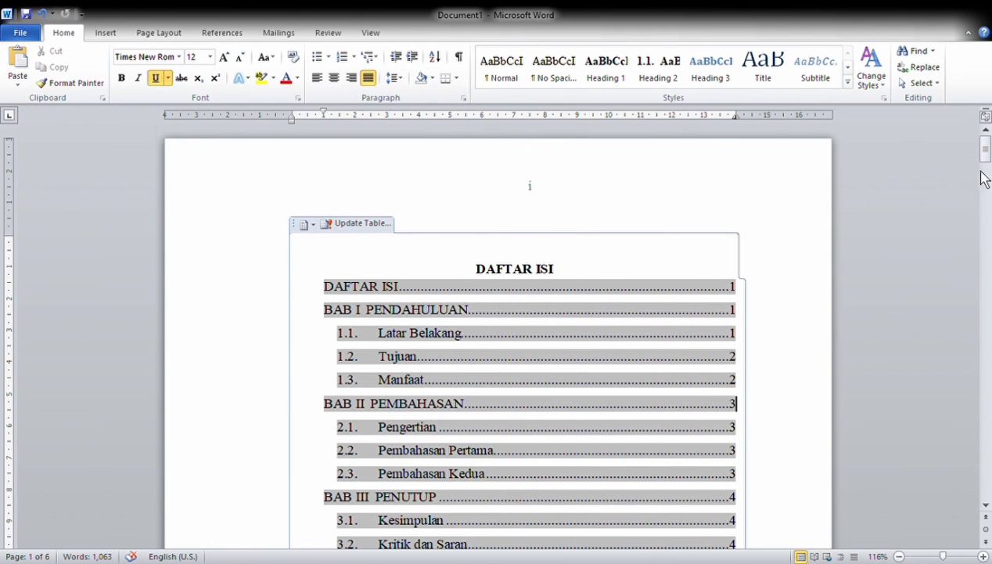
pyautogui.scroll(-5, 988, 185)
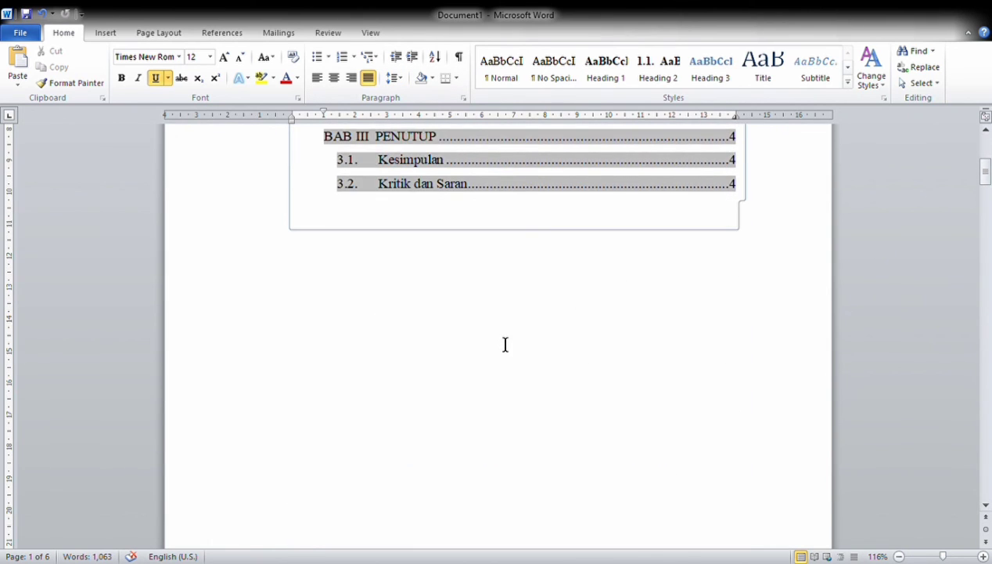
pyautogui.click(507, 277)
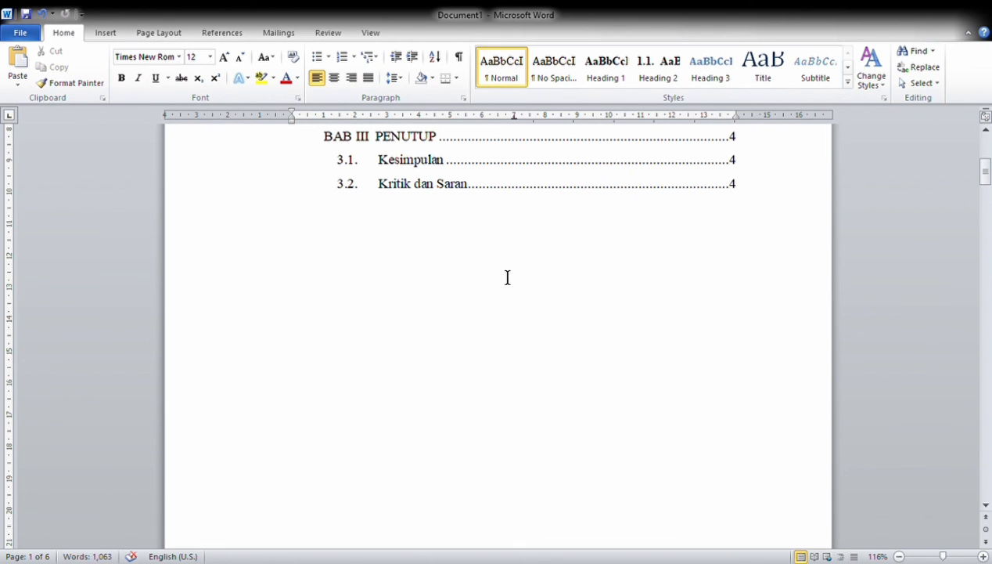
pyautogui.press('Tab')
pyautogui.press('BackSpace')
pyautogui.press('Tab')
# Open the header of the DAFTAR ISI page for editing at its page number
pyautogui.moveTo(988, 180); pyautogui.dragTo(988, 158)
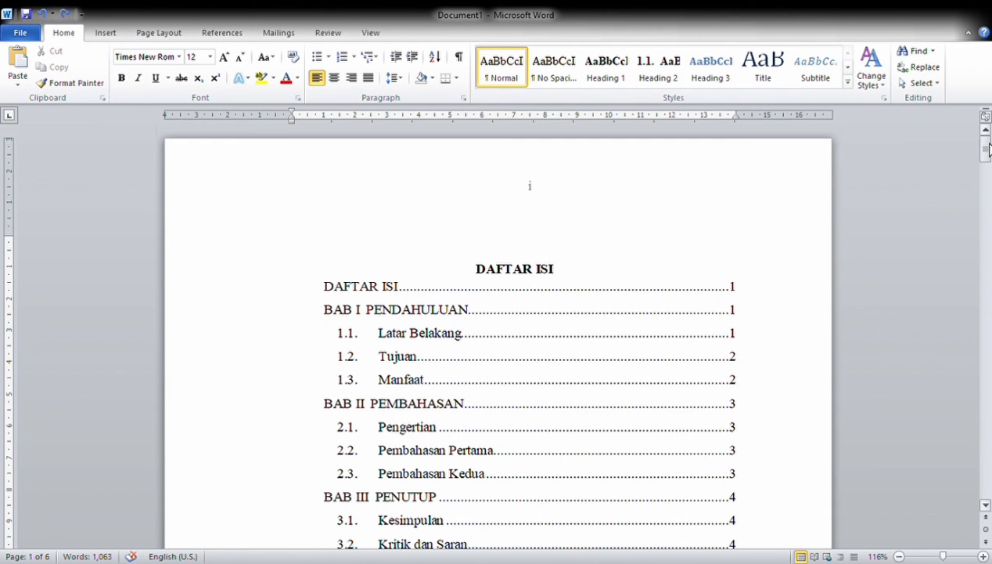
pyautogui.doubleClick(545, 217)
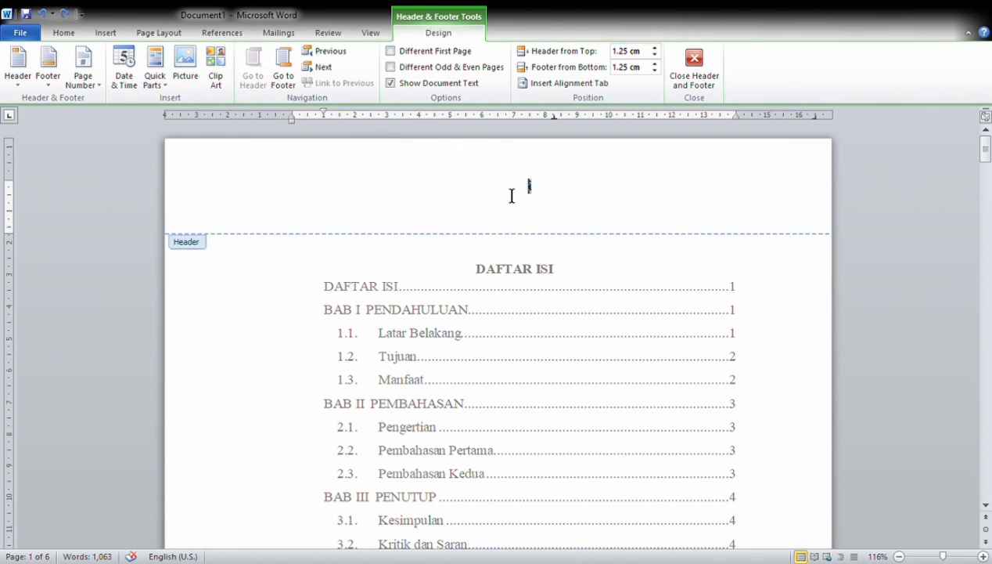